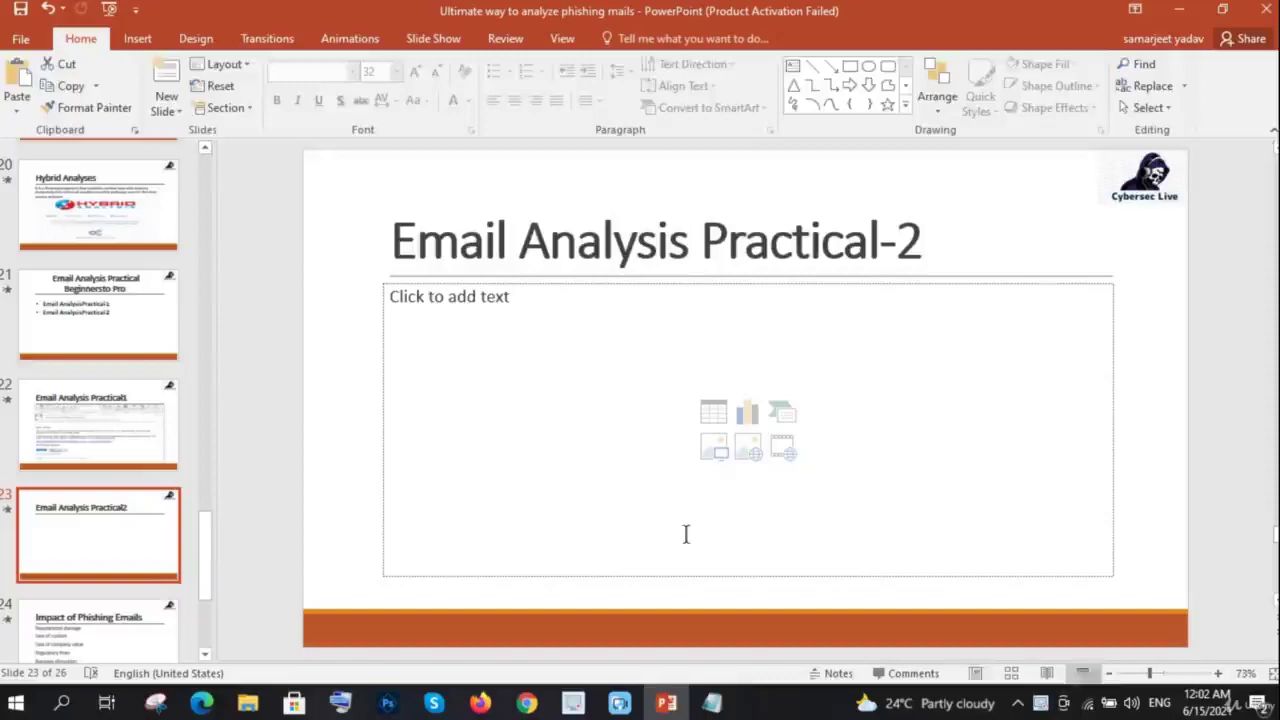
Minimize PowerPoint to show ANY.RUN's malicious travel-insurance email report in Chrome
{"action": "left_click", "coordinate": [1179, 12]}
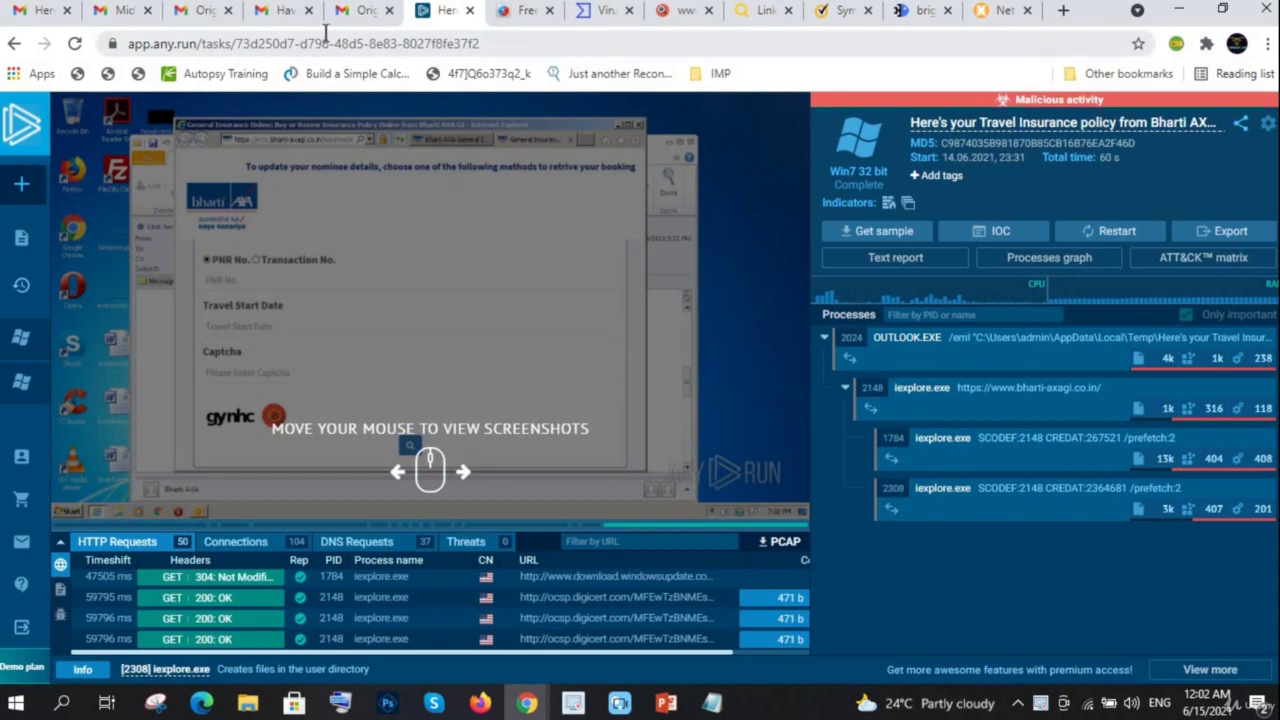
Open the Marks and Spencer Mid-Season sale email in Gmail and scroll through it
{"action": "left_click", "coordinate": [277, 18]}
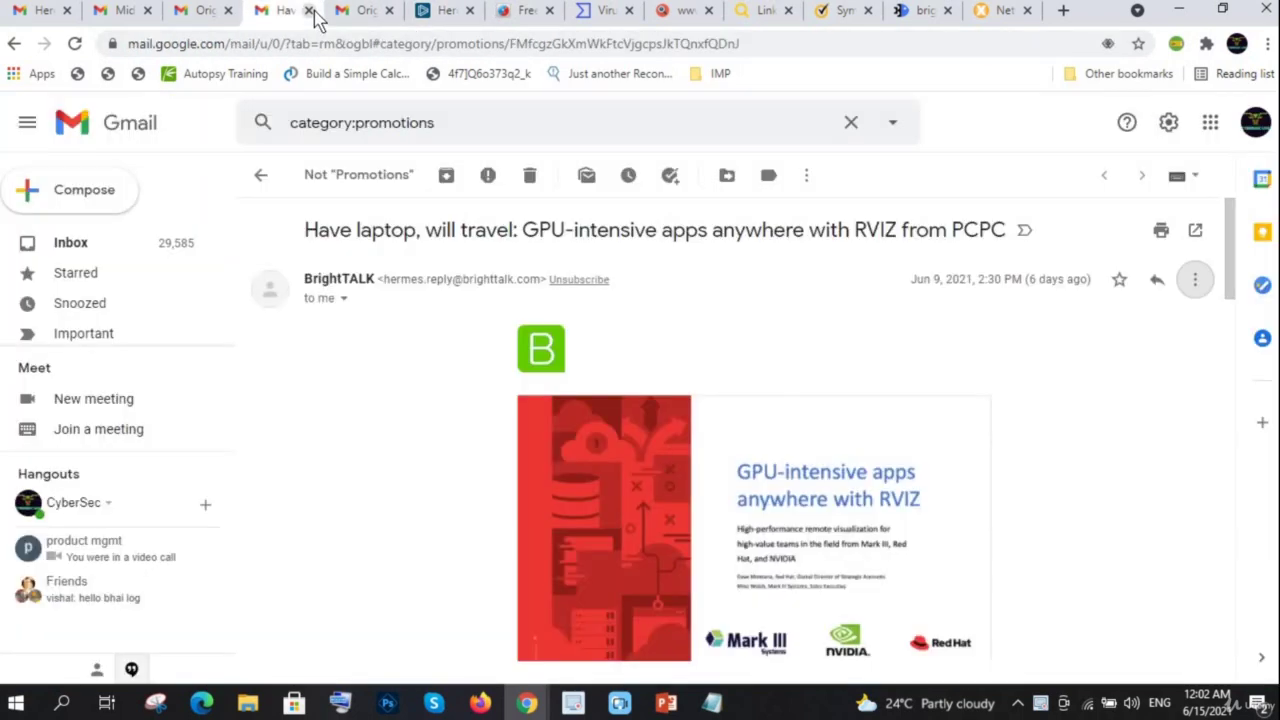
{"action": "left_click", "coordinate": [308, 12]}
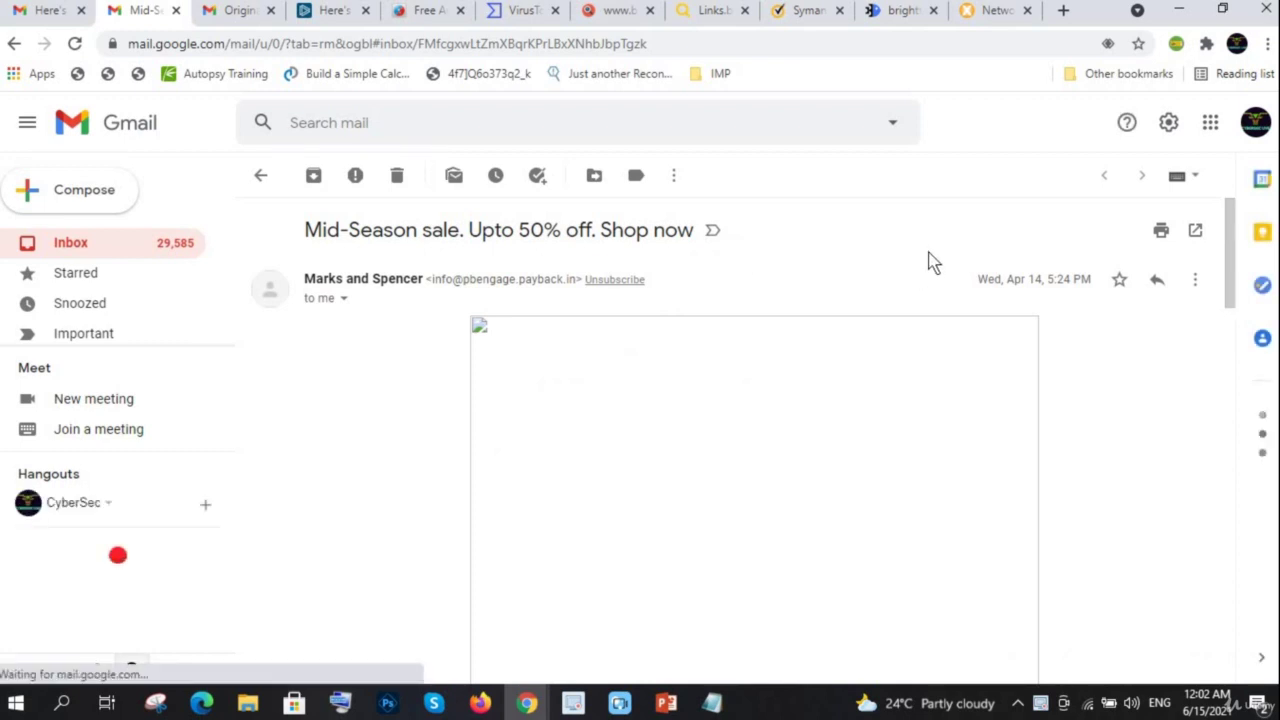
{"action": "scroll", "coordinate": [930, 262], "scroll_direction": "down", "scroll_amount": 3}
{"action": "scroll", "coordinate": [930, 262], "scroll_direction": "down", "scroll_amount": 5}
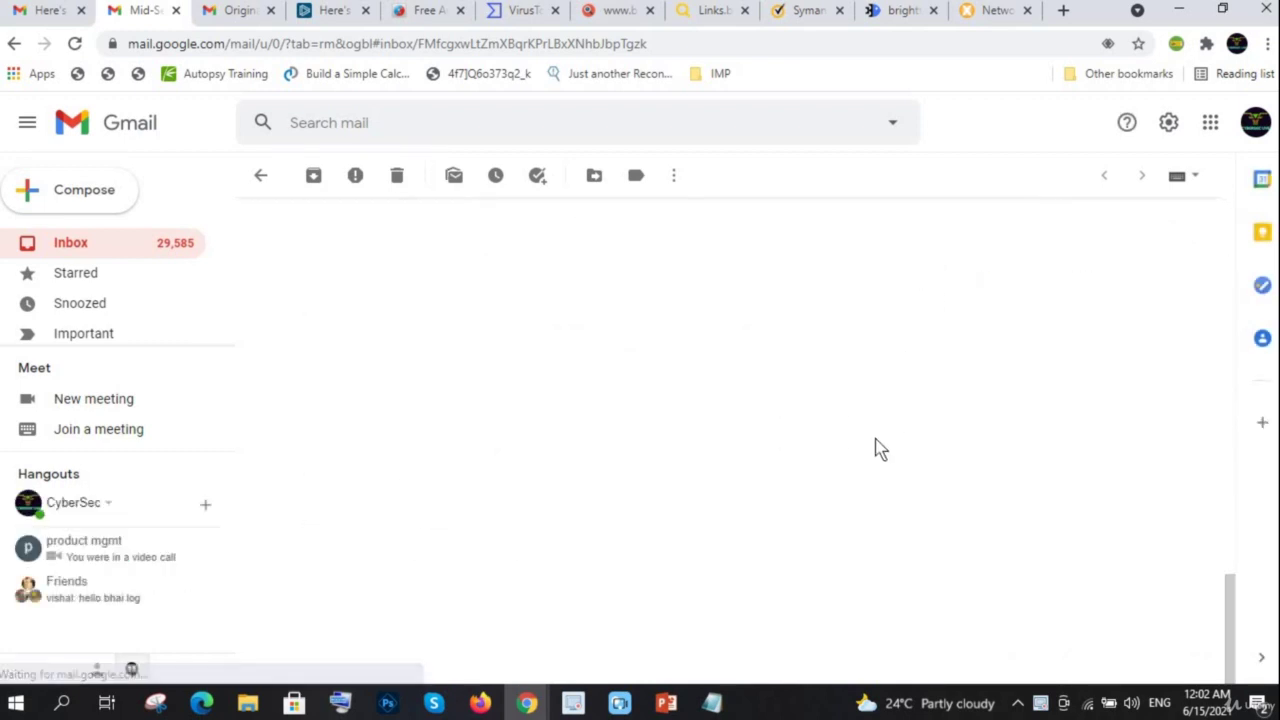
{"action": "scroll", "coordinate": [875, 449], "scroll_direction": "up", "scroll_amount": 3}
{"action": "scroll", "coordinate": [875, 449], "scroll_direction": "up", "scroll_amount": 2}
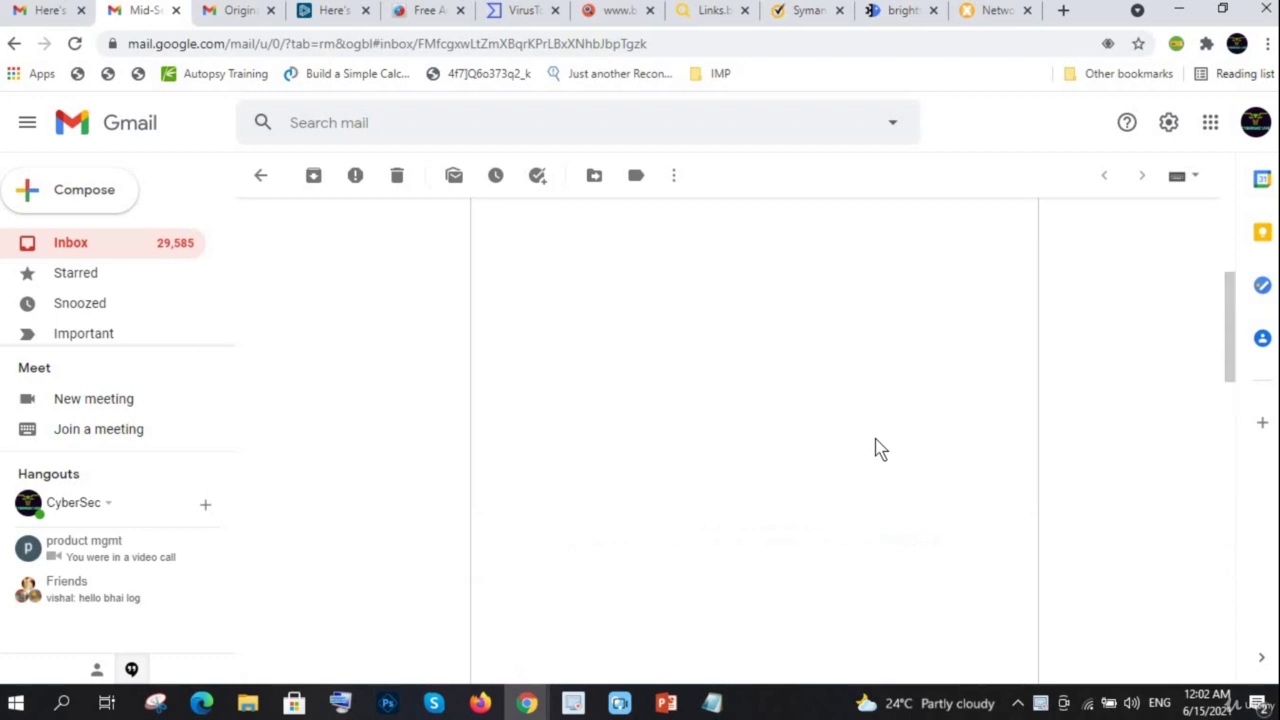
{"action": "scroll", "coordinate": [875, 449], "scroll_direction": "up", "scroll_amount": 3}
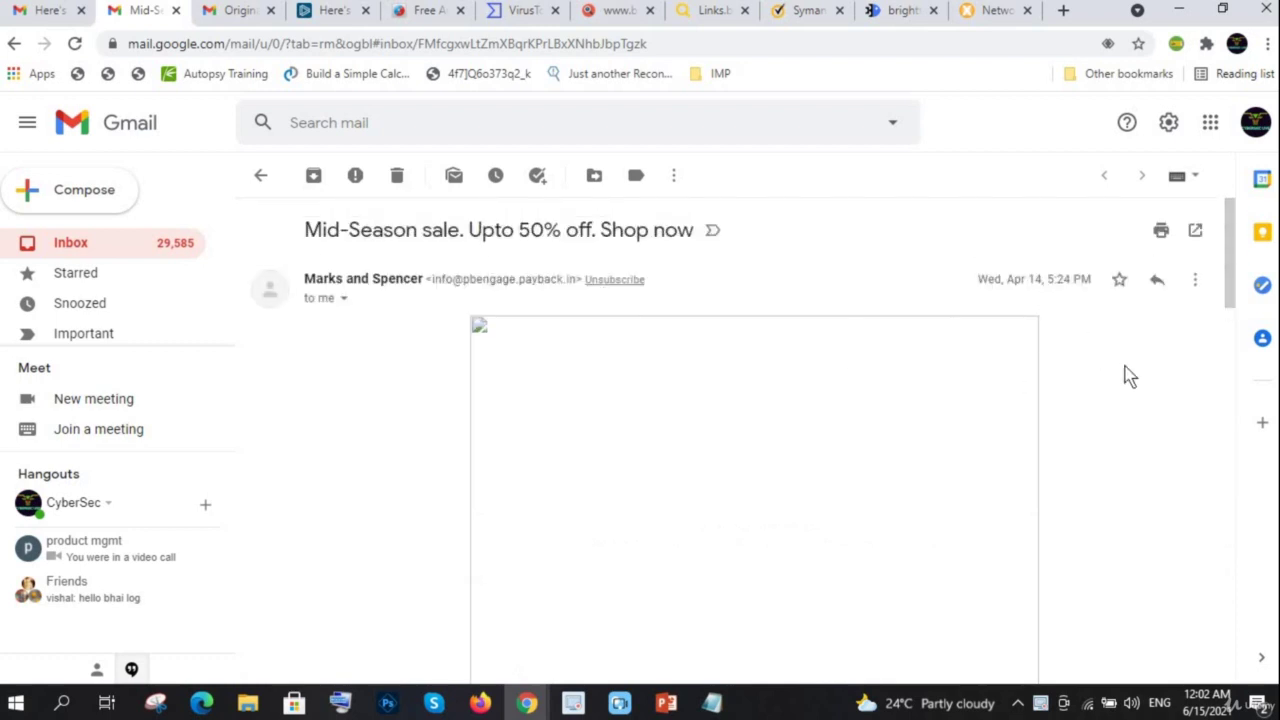
{"action": "scroll", "coordinate": [1146, 389], "scroll_direction": "down", "scroll_amount": 2}
{"action": "scroll", "coordinate": [1146, 389], "scroll_direction": "down", "scroll_amount": 3}
{"action": "scroll", "coordinate": [1146, 389], "scroll_direction": "down", "scroll_amount": 3}
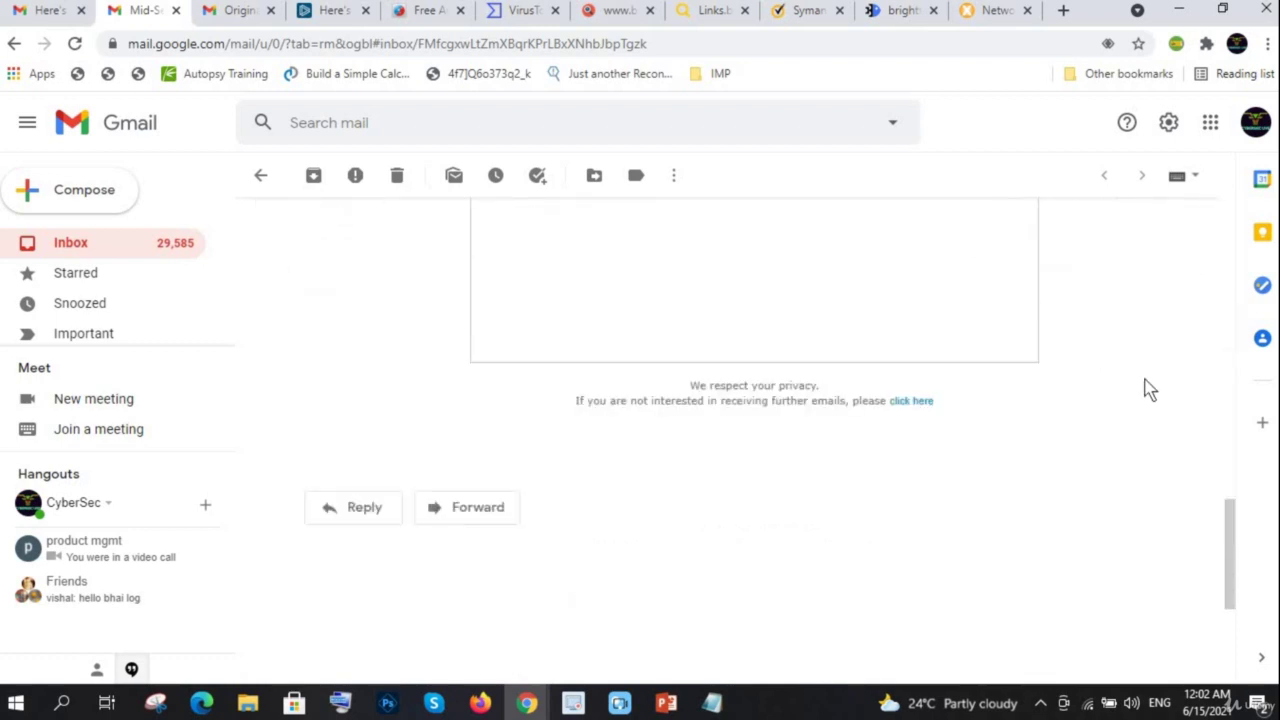
{"action": "scroll", "coordinate": [1146, 389], "scroll_direction": "up", "scroll_amount": 4}
{"action": "scroll", "coordinate": [1146, 389], "scroll_direction": "up", "scroll_amount": 2}
{"action": "scroll", "coordinate": [1148, 389], "scroll_direction": "up", "scroll_amount": 2}
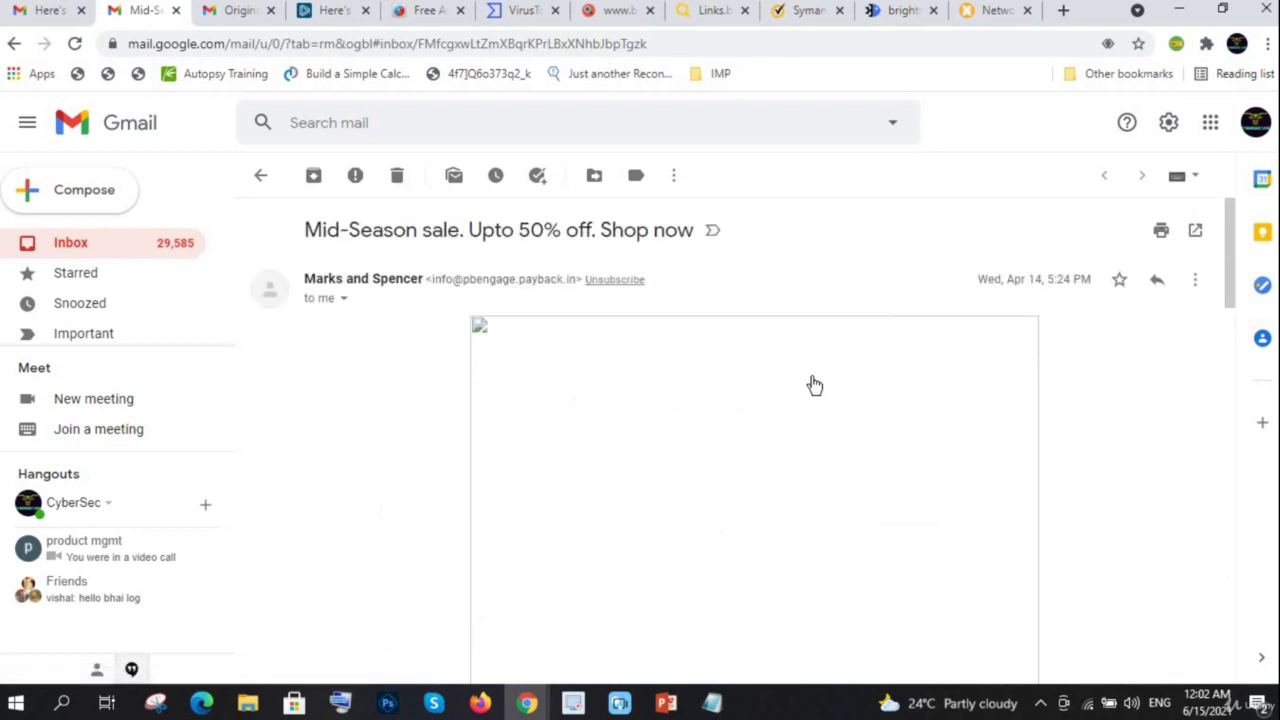
{"action": "scroll", "coordinate": [765, 308], "scroll_direction": "down", "scroll_amount": 2}
Copy the link address behind the sale email's image
{"action": "right_click", "coordinate": [765, 308]}
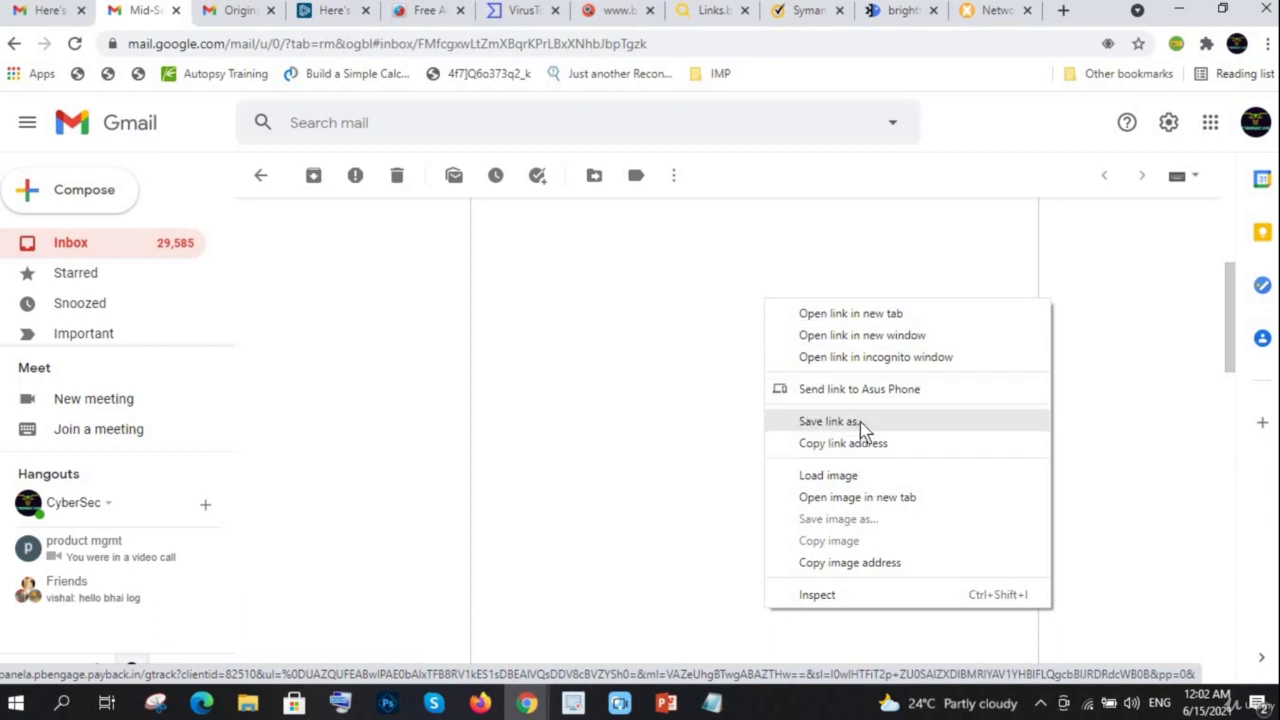
{"action": "left_click", "coordinate": [886, 446]}
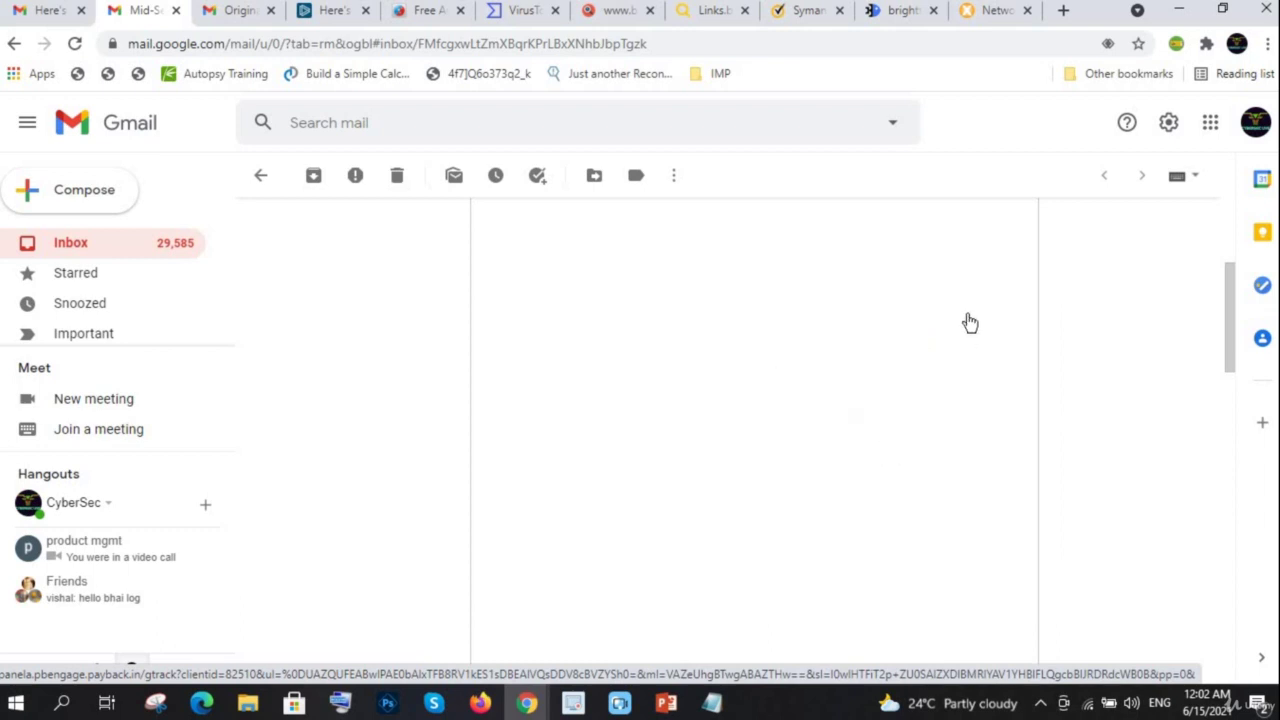
{"action": "scroll", "coordinate": [1120, 425], "scroll_direction": "up", "scroll_amount": 2}
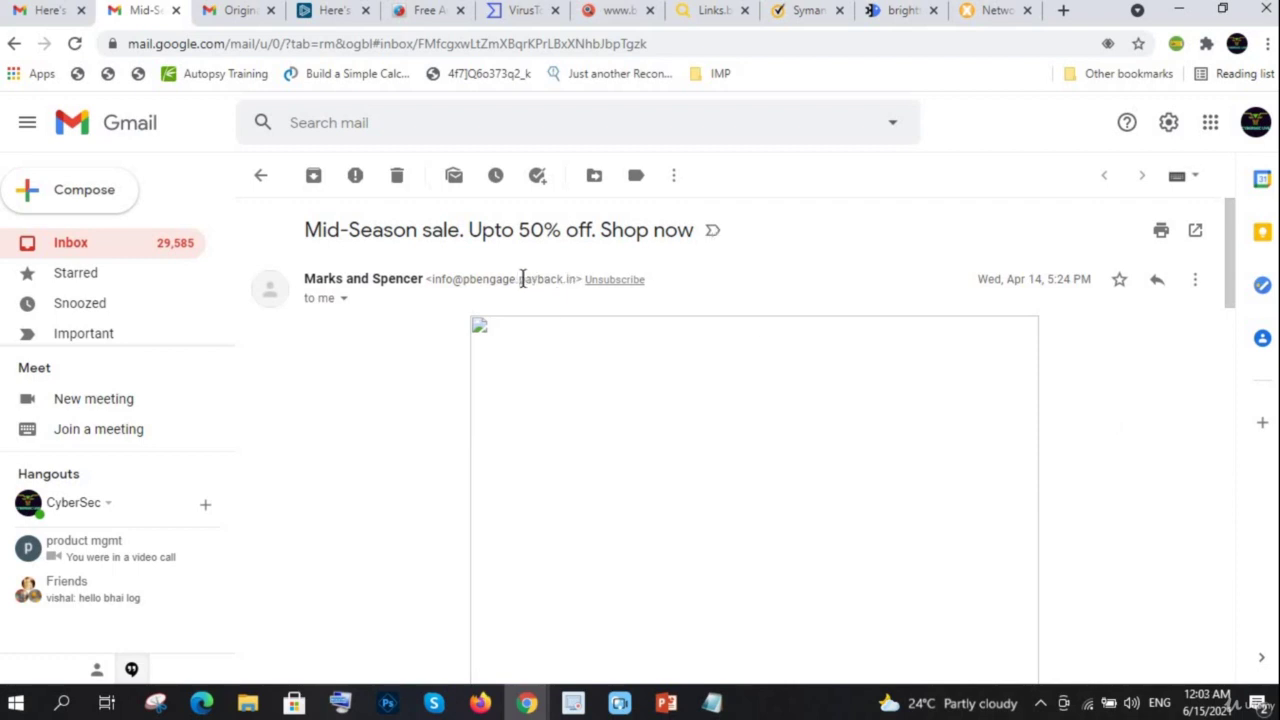
{"action": "left_click_drag", "start_coordinate": [521, 279], "coordinate": [578, 284]}
{"action": "scroll", "coordinate": [645, 437], "scroll_direction": "down", "scroll_amount": 1}
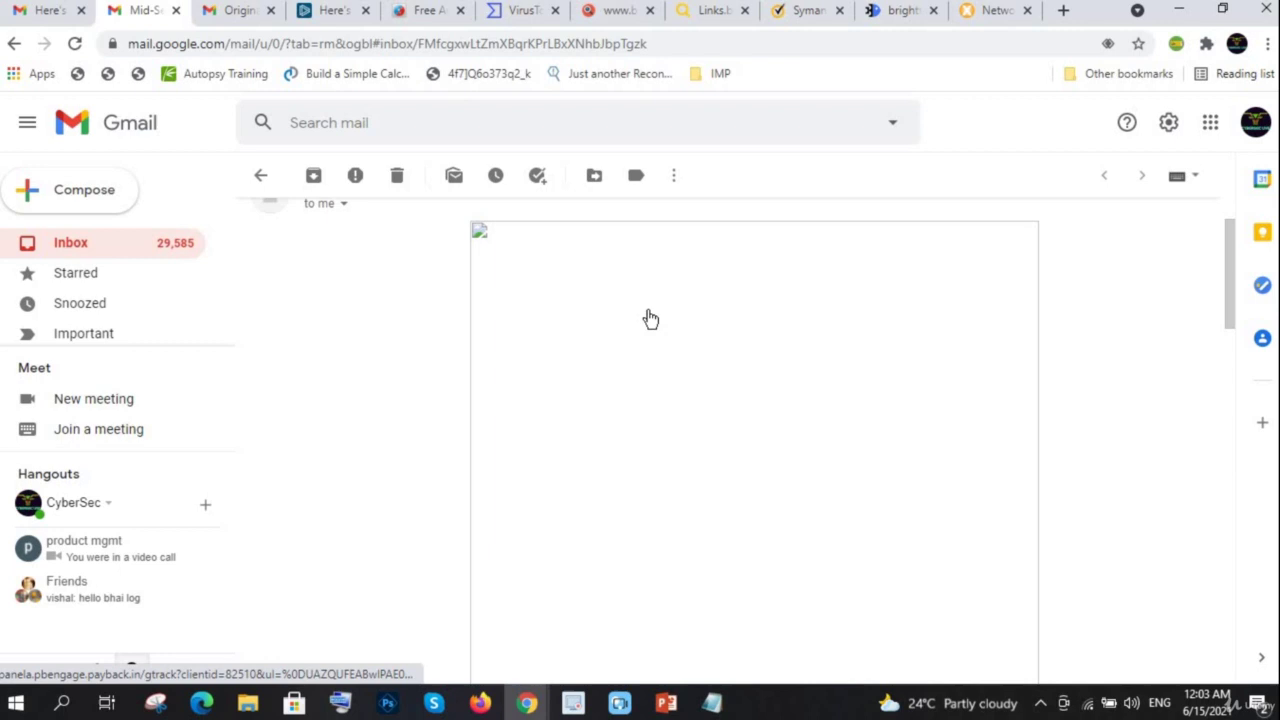
{"action": "scroll", "coordinate": [650, 318], "scroll_direction": "up", "scroll_amount": 1}
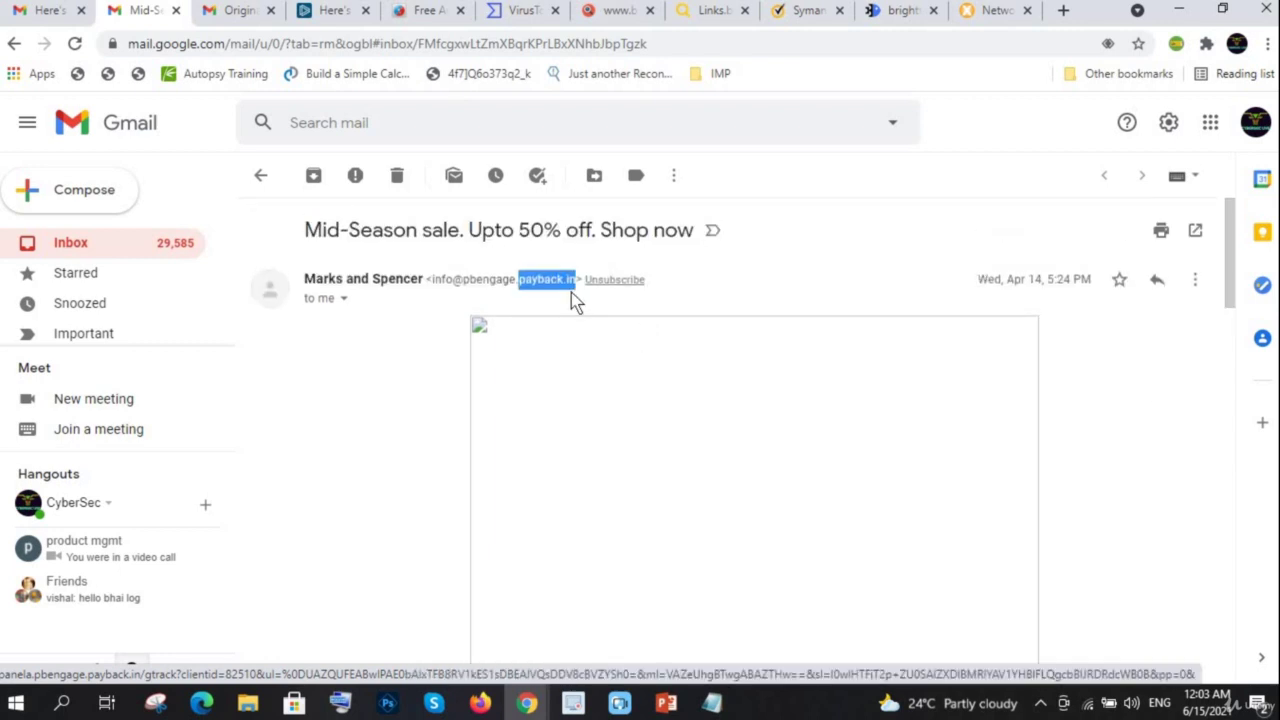
{"action": "left_click", "coordinate": [546, 278]}
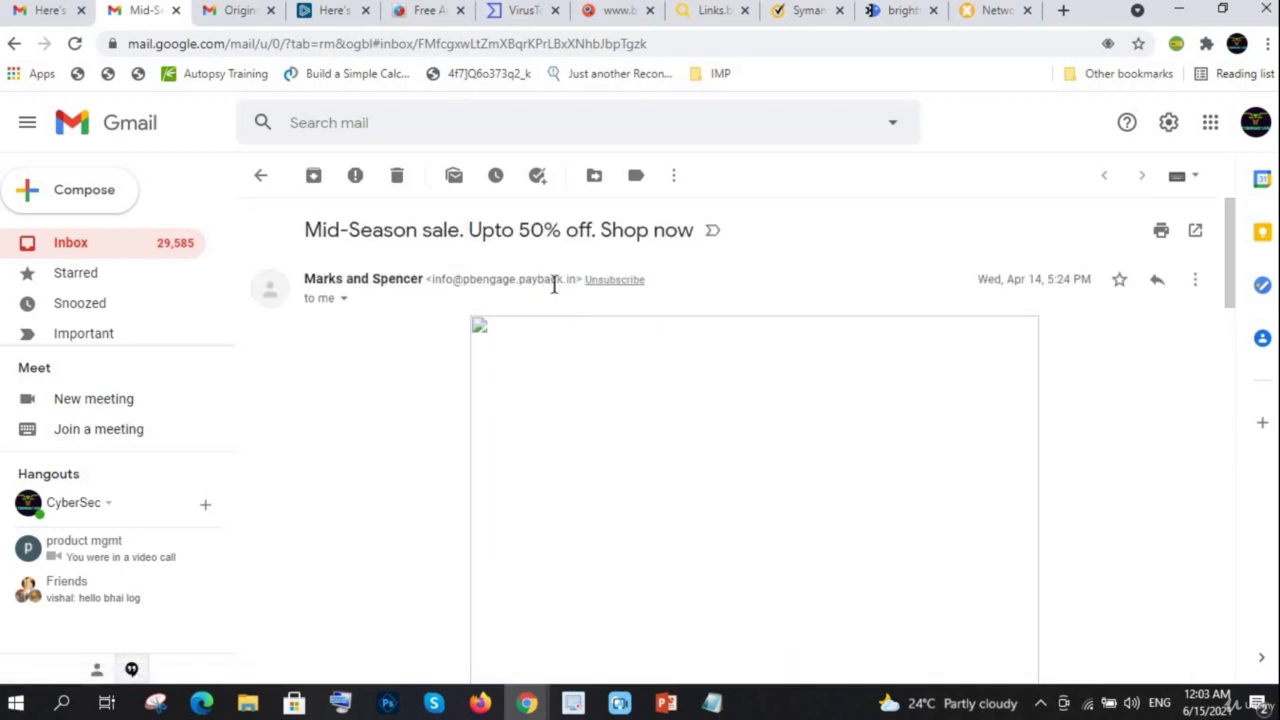
{"action": "double_click", "coordinate": [561, 280]}
{"action": "left_click", "coordinate": [565, 281]}
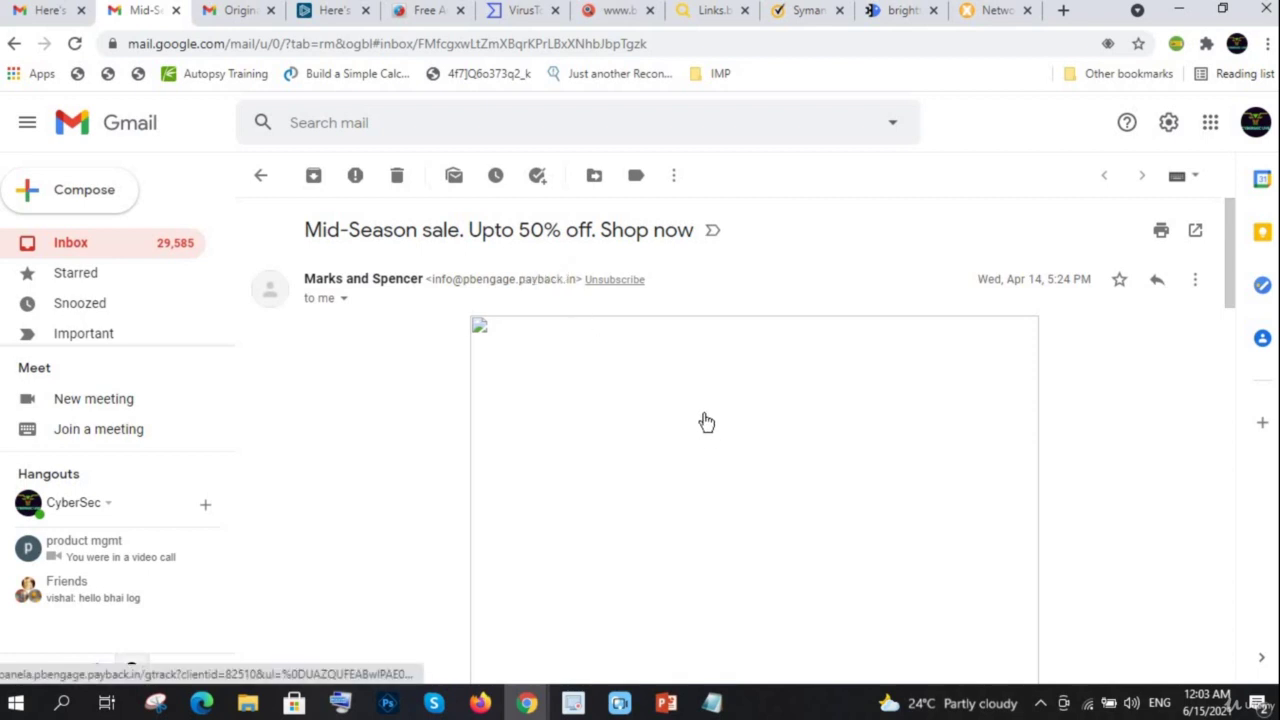
Replace the old brighttalk URL in VirusTotal search with the payback link and search it
{"action": "left_click", "coordinate": [519, 11]}
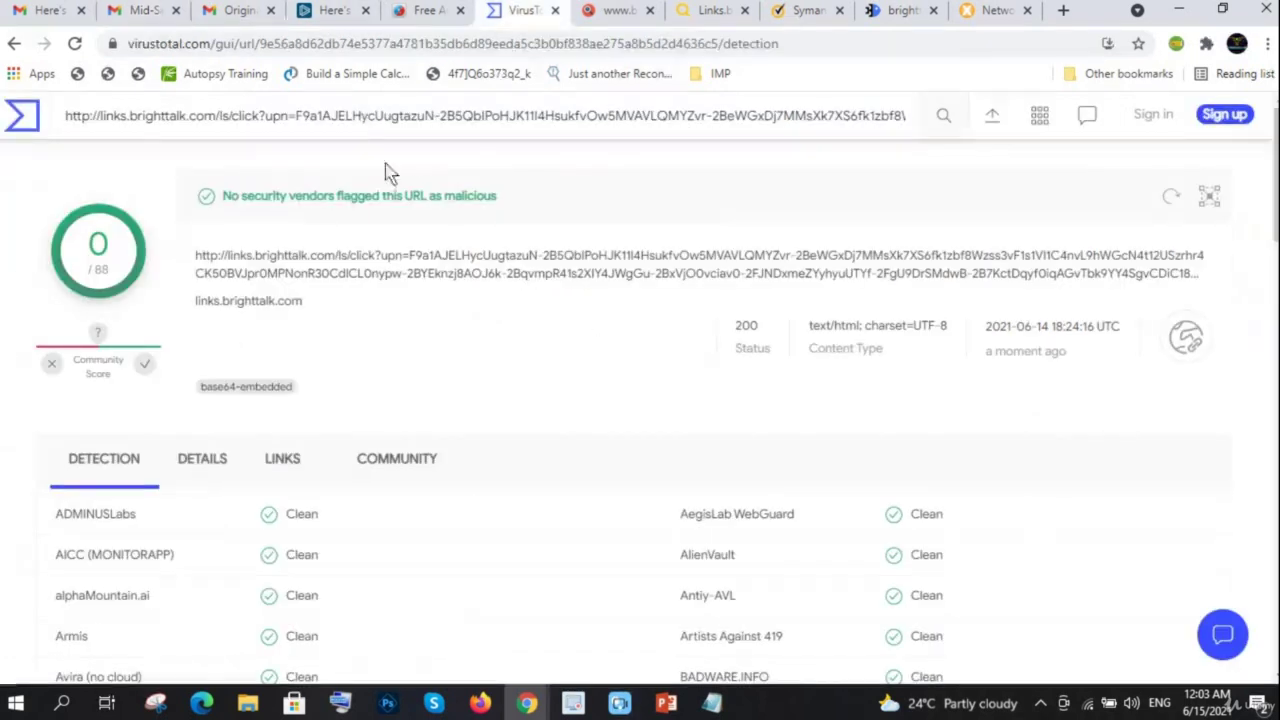
{"action": "left_click", "coordinate": [363, 115]}
{"action": "key", "text": "ctrl+a"}
{"action": "key", "text": "ctrl+v"}
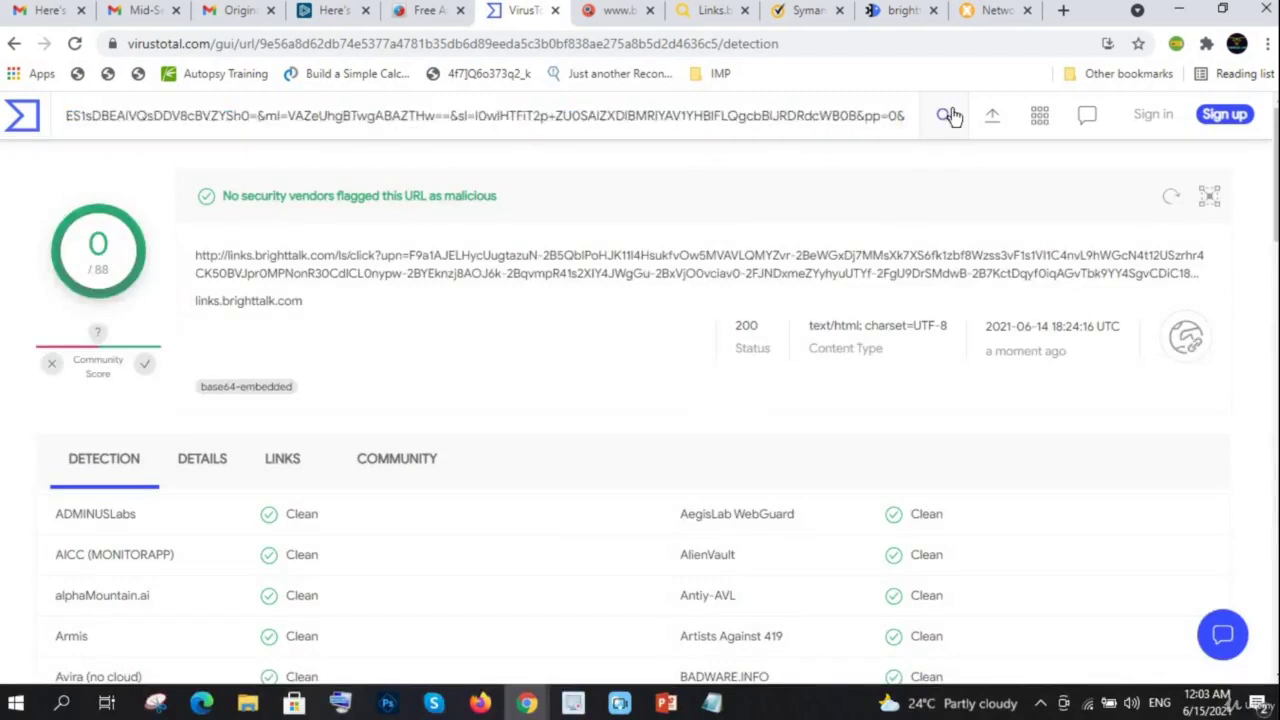
{"action": "left_click", "coordinate": [943, 115]}
Submit the payback link as a urlscan.io public scan
{"action": "left_click", "coordinate": [620, 12]}
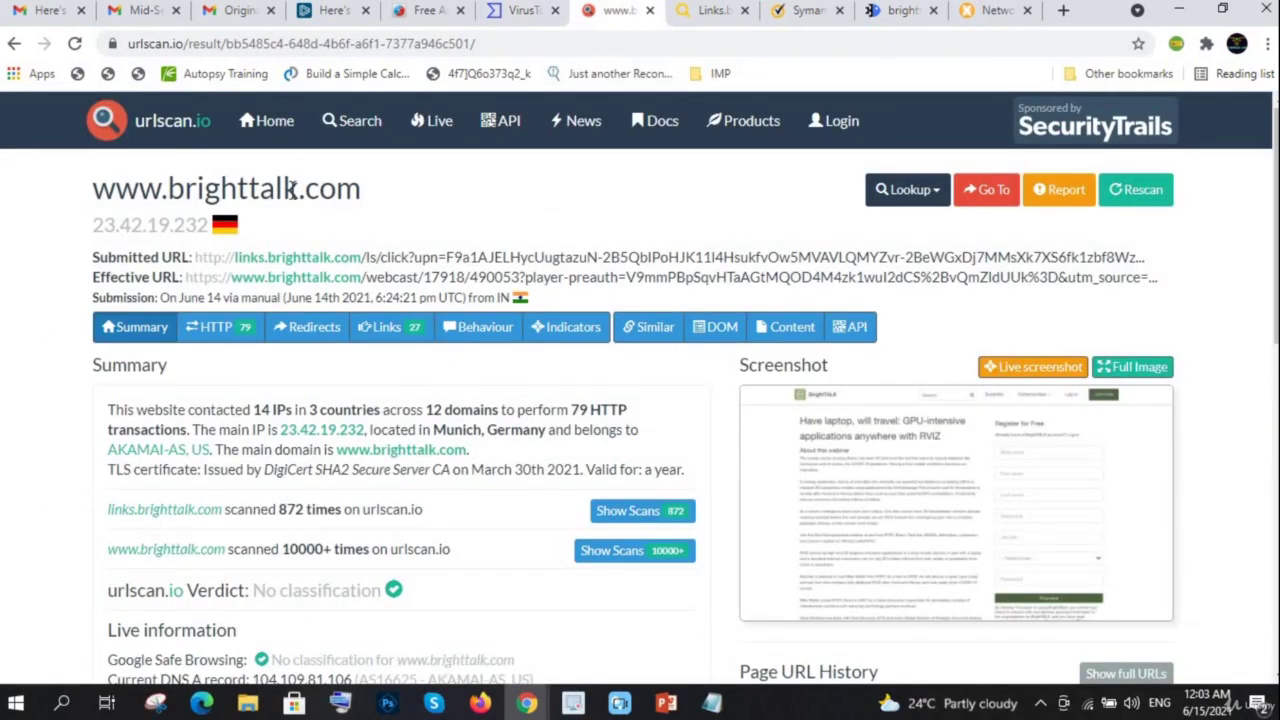
{"action": "left_click", "coordinate": [270, 121]}
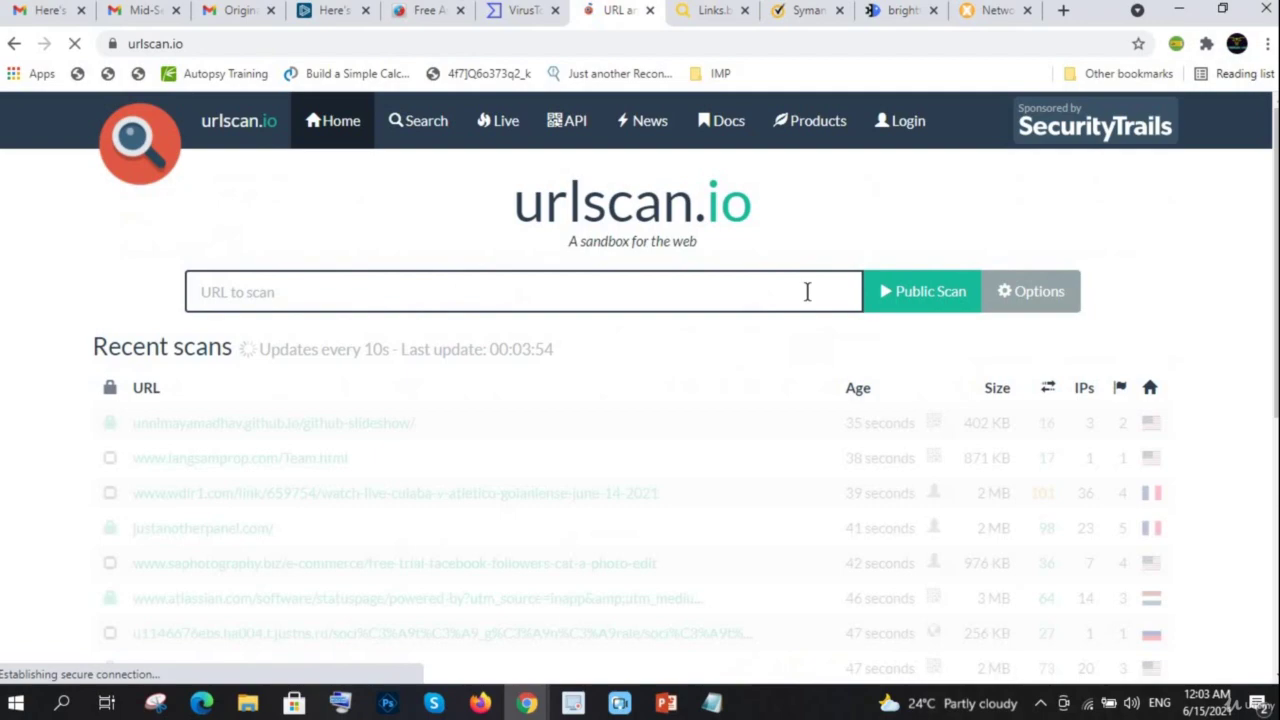
{"action": "key", "text": "ctrl+v"}
{"action": "left_click", "coordinate": [920, 292]}
Scan the payback link on URLVoid
{"action": "left_click", "coordinate": [713, 12]}
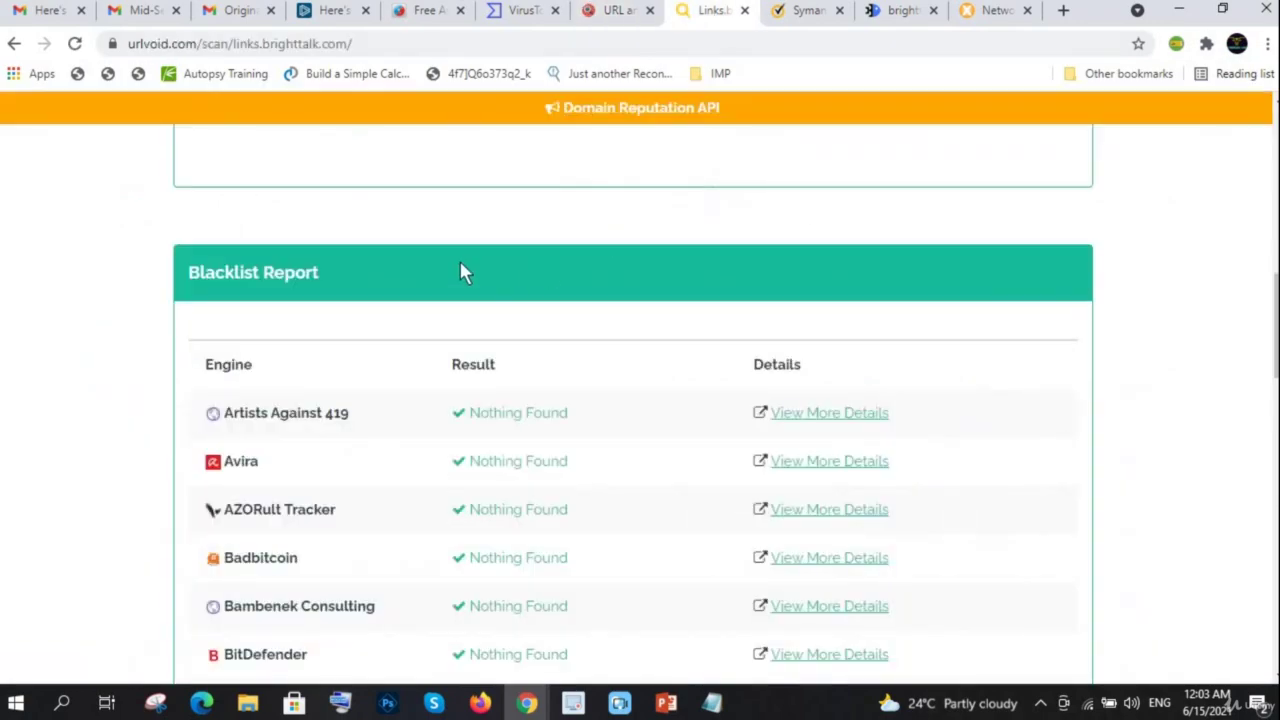
{"action": "scroll", "coordinate": [463, 272], "scroll_direction": "up", "scroll_amount": 5}
{"action": "scroll", "coordinate": [477, 257], "scroll_direction": "up", "scroll_amount": 5}
{"action": "left_click", "coordinate": [897, 218]}
{"action": "key", "text": "ctrl+v"}
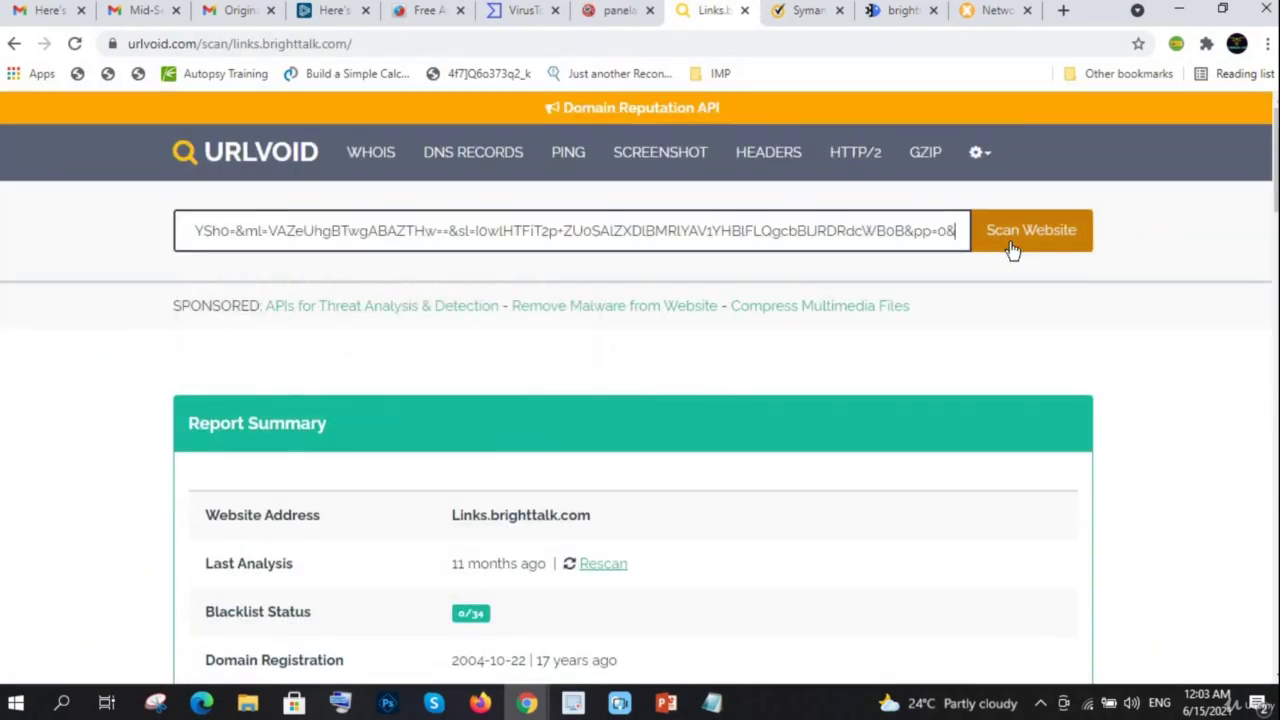
{"action": "left_click", "coordinate": [1012, 250]}
Submit the payback link to Symantec Site Review for categorization
{"action": "left_click", "coordinate": [790, 12]}
{"action": "left_click", "coordinate": [210, 298]}
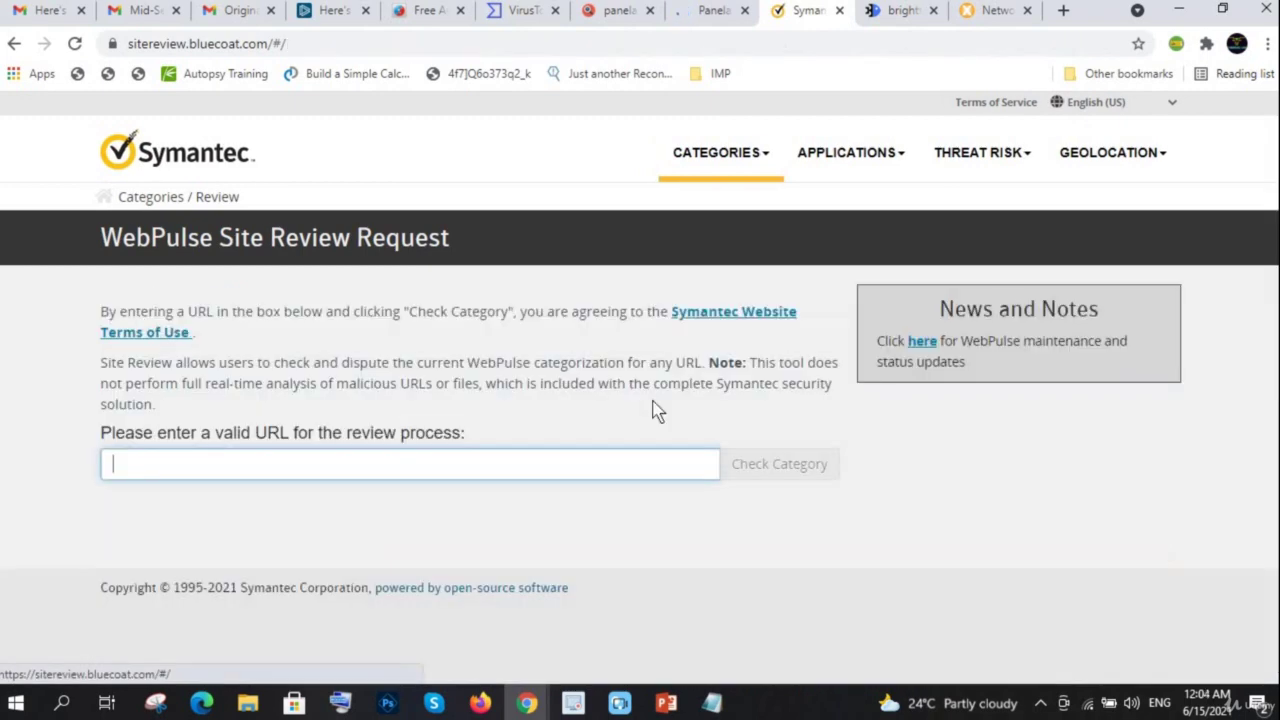
{"action": "key", "text": "ctrl+v"}
{"action": "left_click", "coordinate": [773, 468]}
Check the CheckPhish scan and MxToolbox's brighttalk.com blacklist result
{"action": "left_click", "coordinate": [903, 11]}
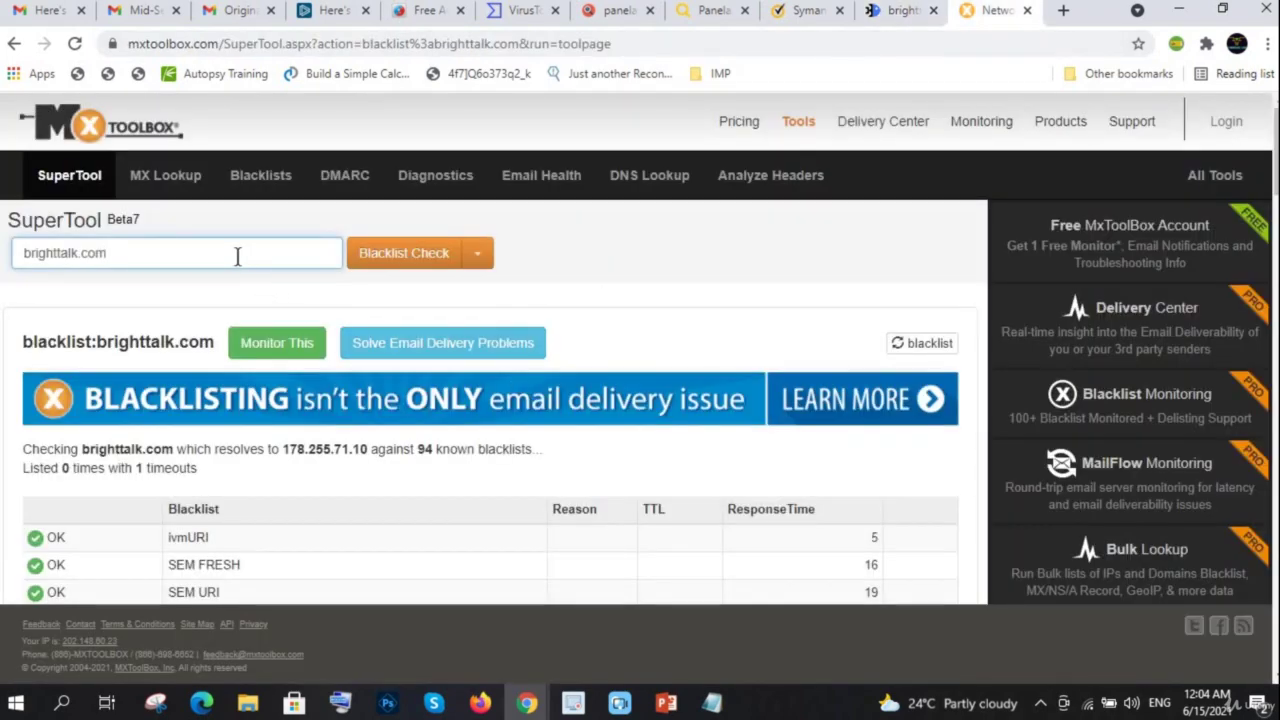
{"action": "triple_click", "coordinate": [237, 256]}
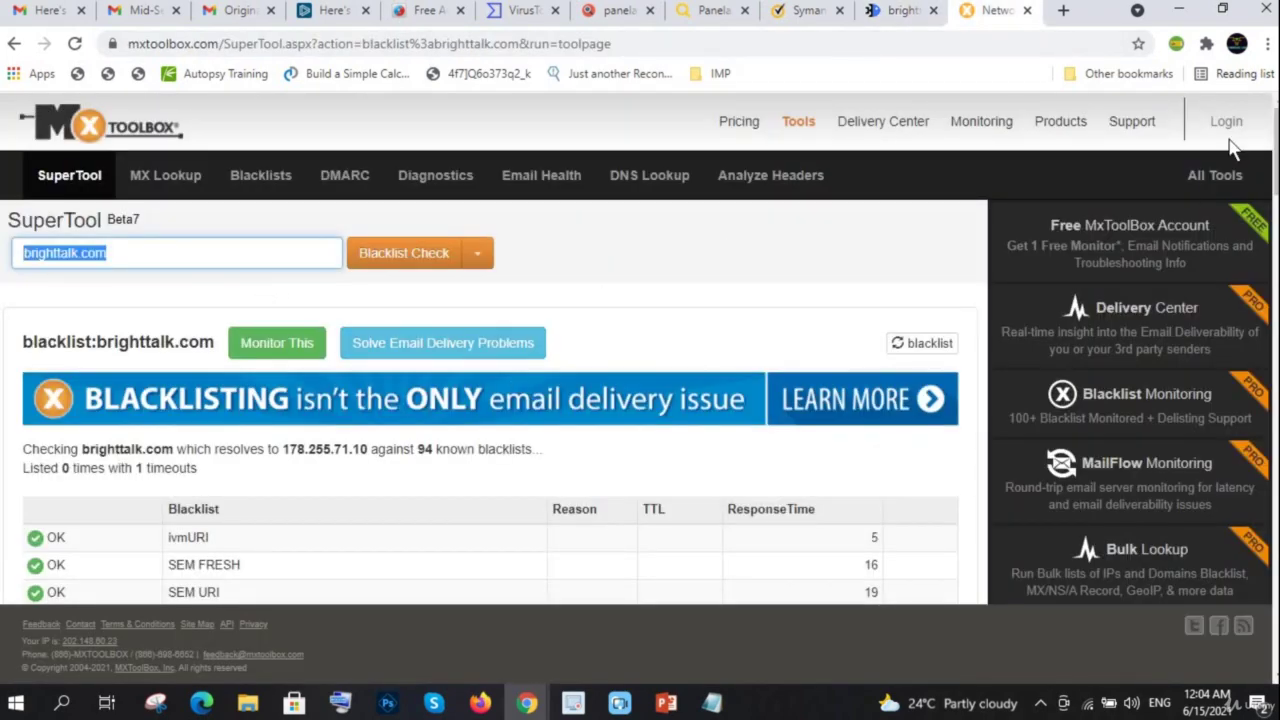
{"action": "left_click", "coordinate": [905, 12]}
{"action": "left_click", "coordinate": [985, 12]}
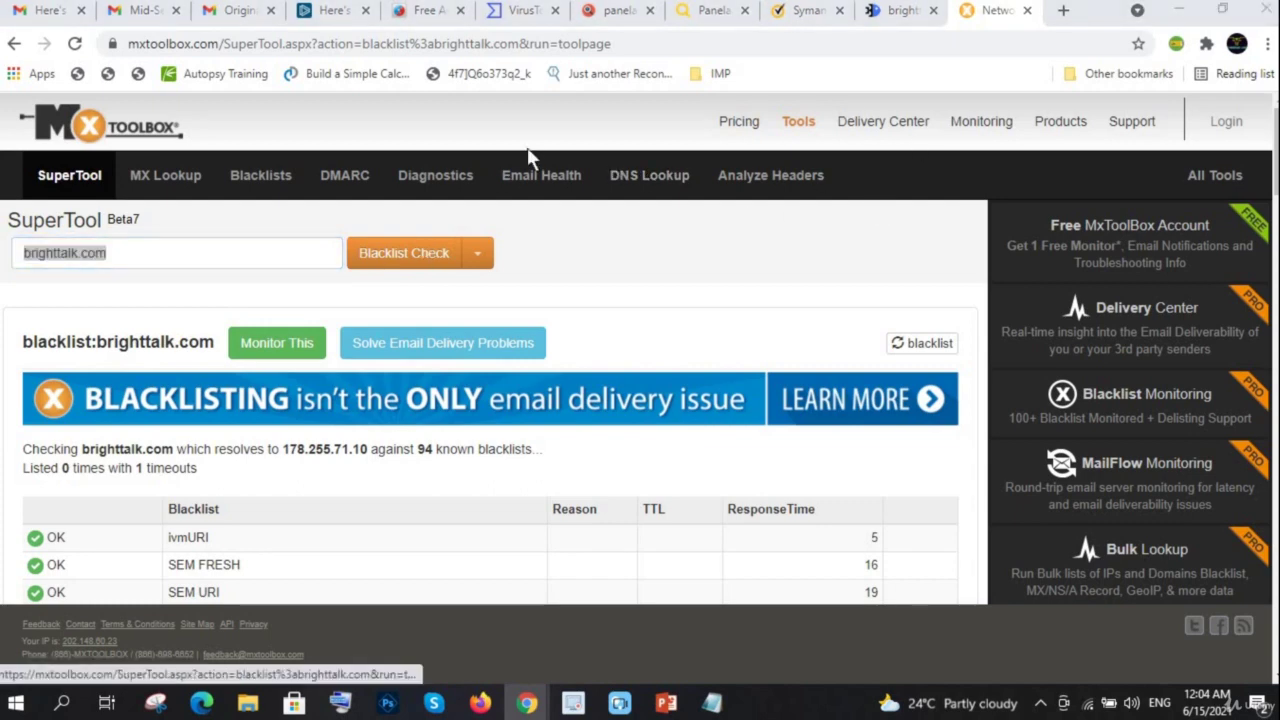
Blacklist-check payback.in in MxToolbox (0 of 94), then view urlscan.io's marksandspencer.in result
{"action": "left_click", "coordinate": [158, 12]}
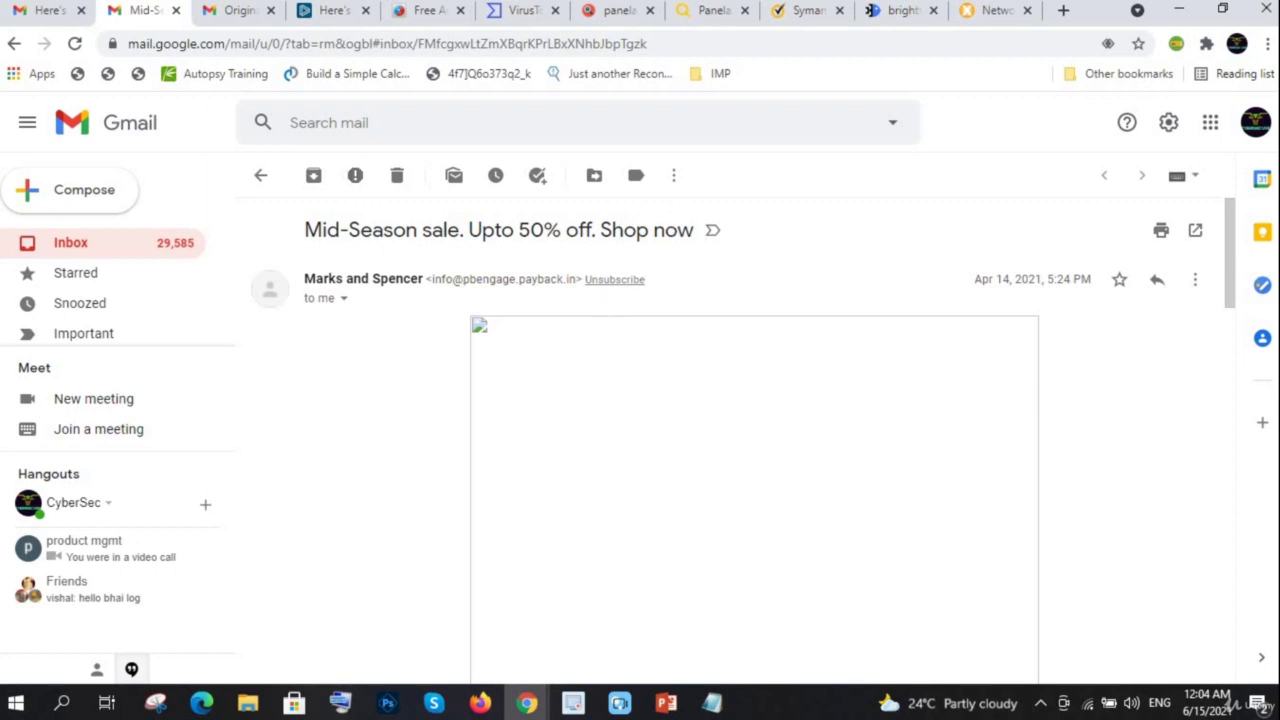
{"action": "left_click", "coordinate": [997, 12]}
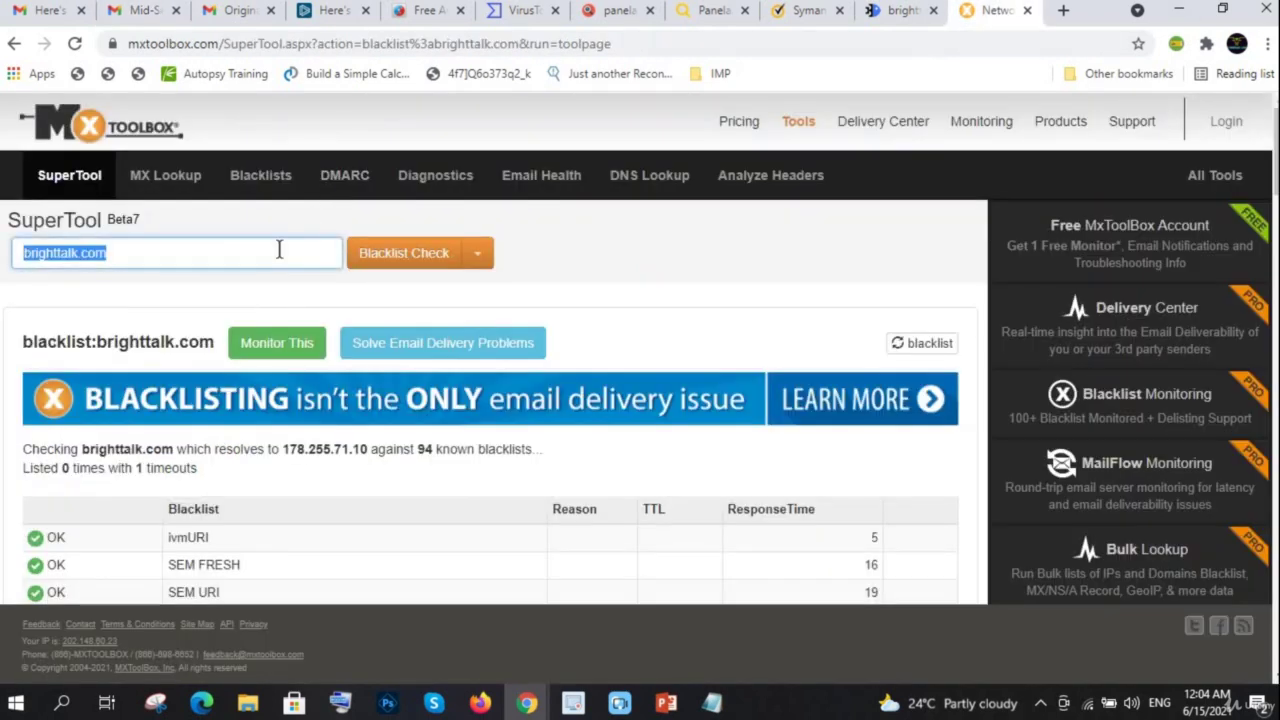
{"action": "type", "text": "payback.in"}
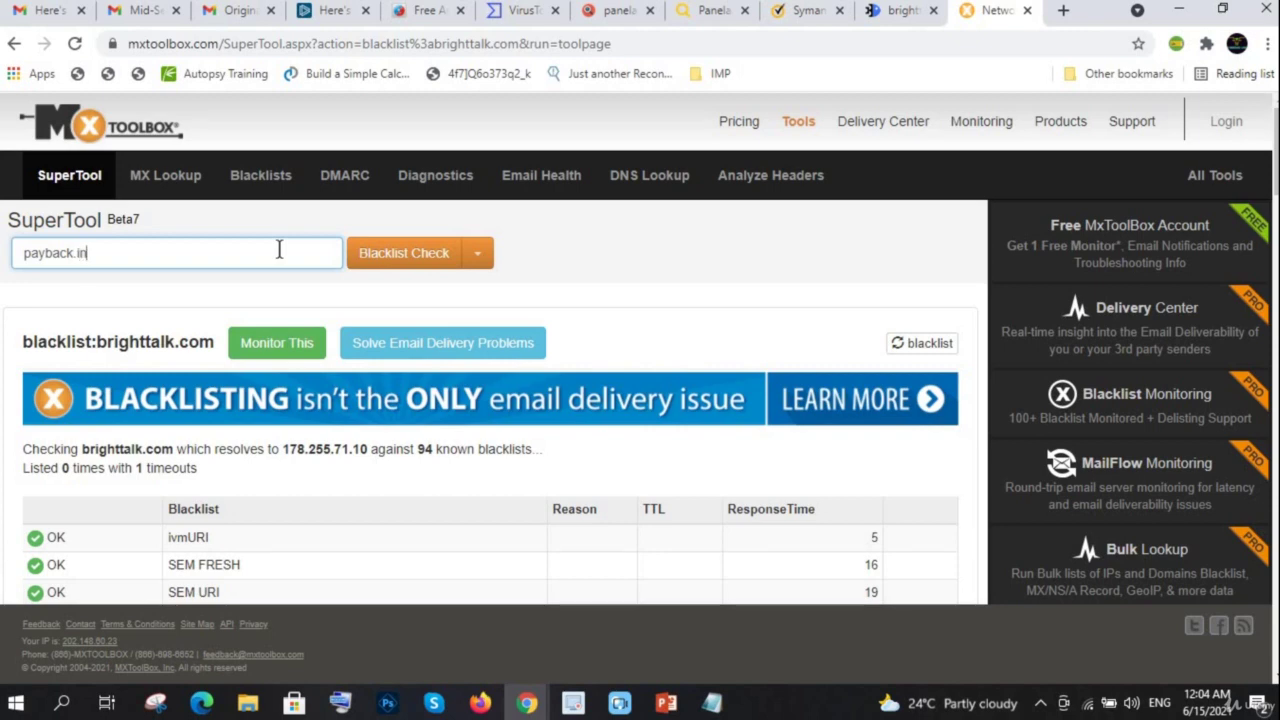
{"action": "key", "text": "Return"}
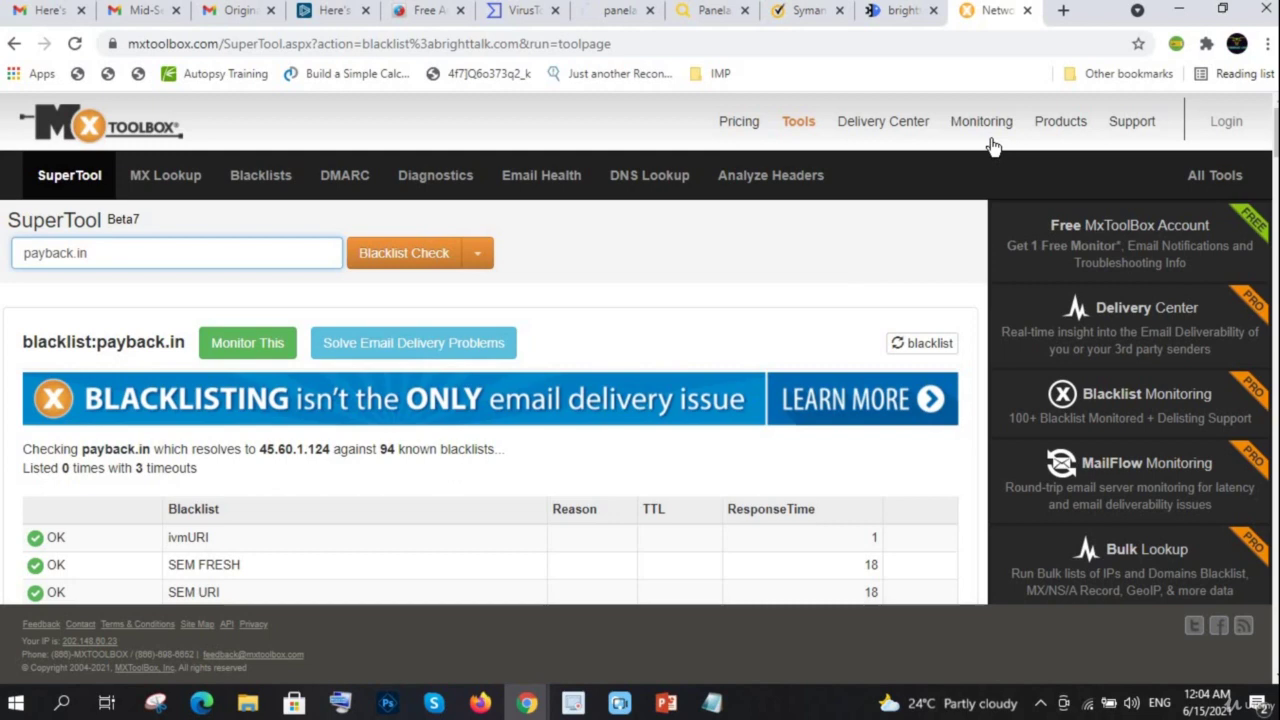
{"action": "left_click", "coordinate": [612, 10]}
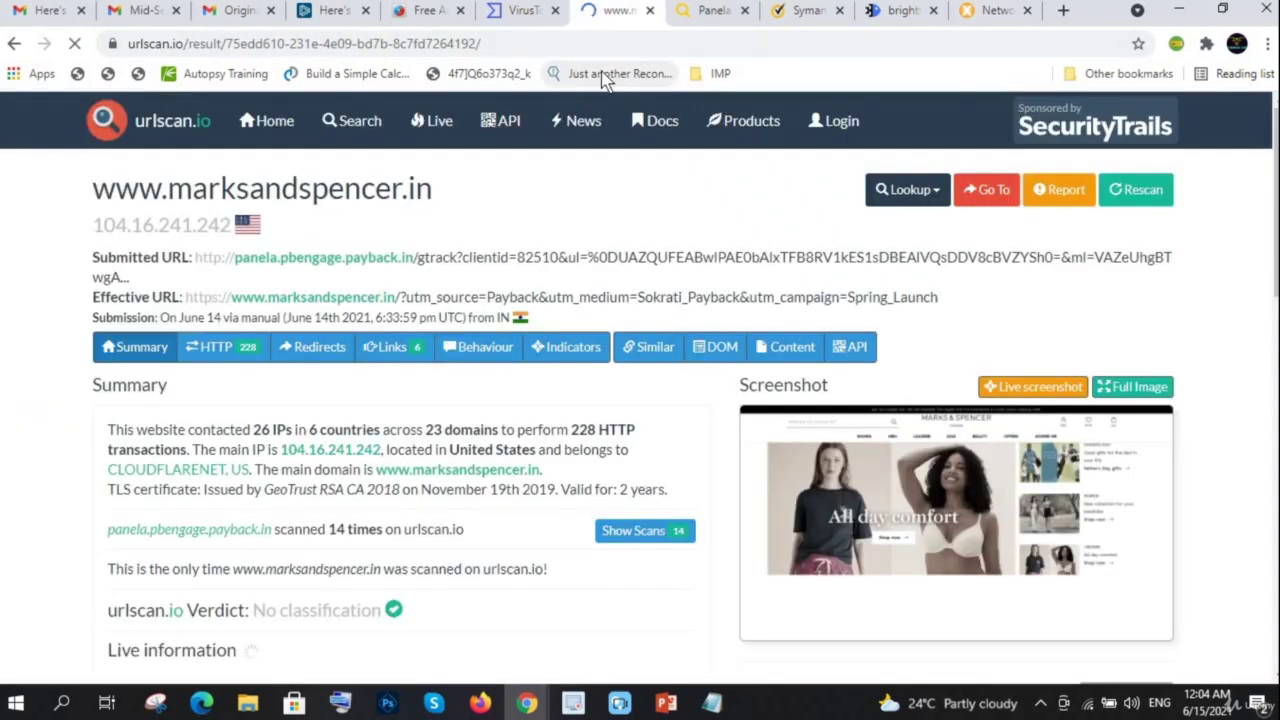
Review the VirusTotal and urlscan.io reports for the payback link
{"action": "left_click", "coordinate": [519, 12]}
{"action": "left_click", "coordinate": [430, 14]}
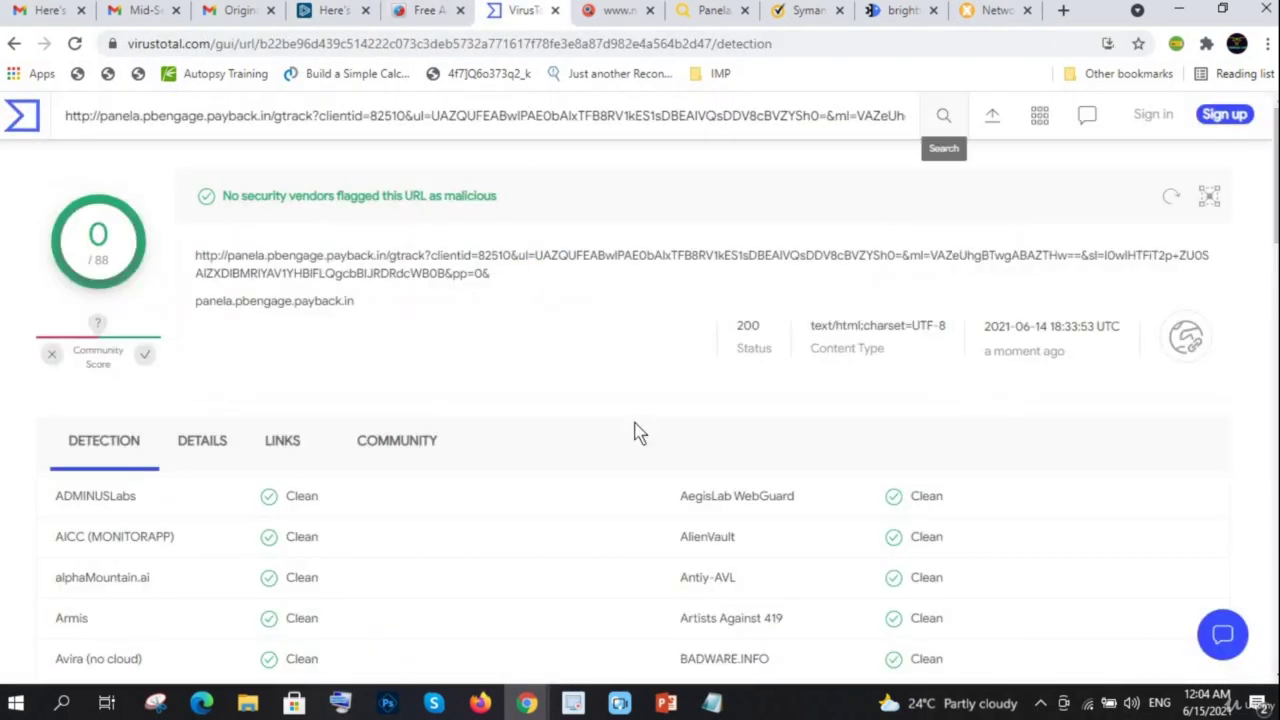
{"action": "left_click", "coordinate": [615, 12]}
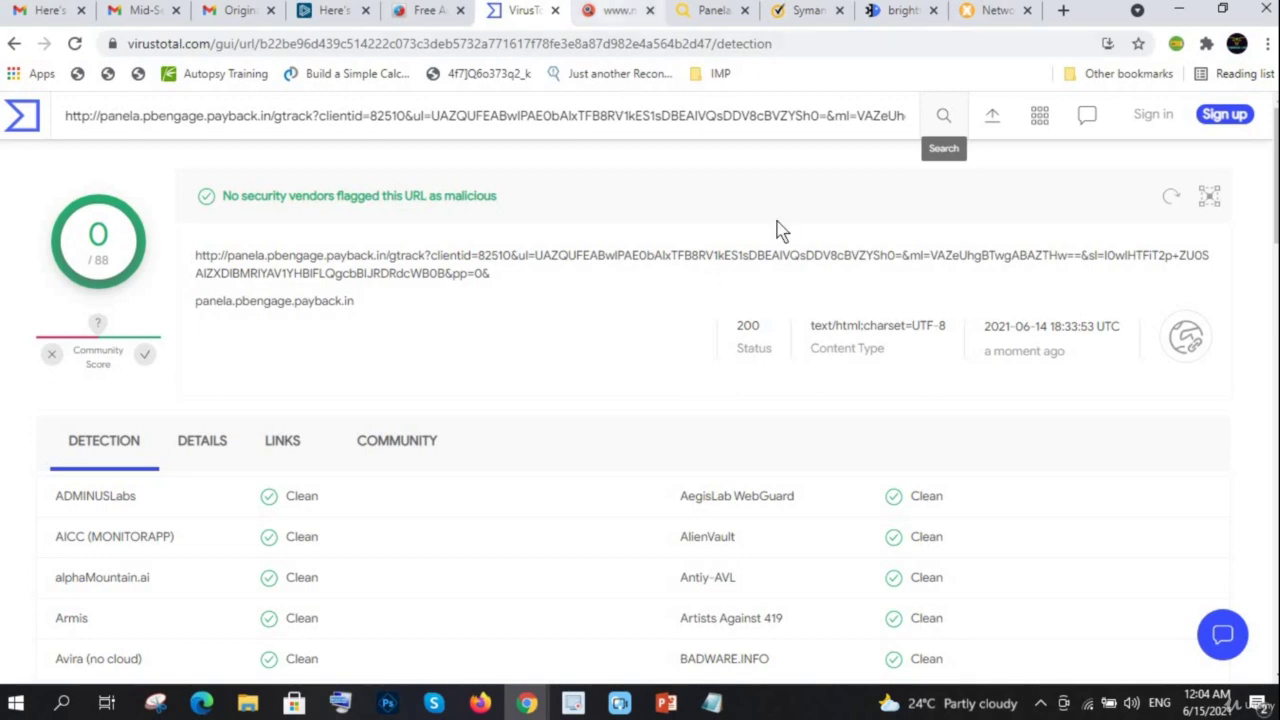
{"action": "scroll", "coordinate": [287, 318], "scroll_direction": "down", "scroll_amount": 5}
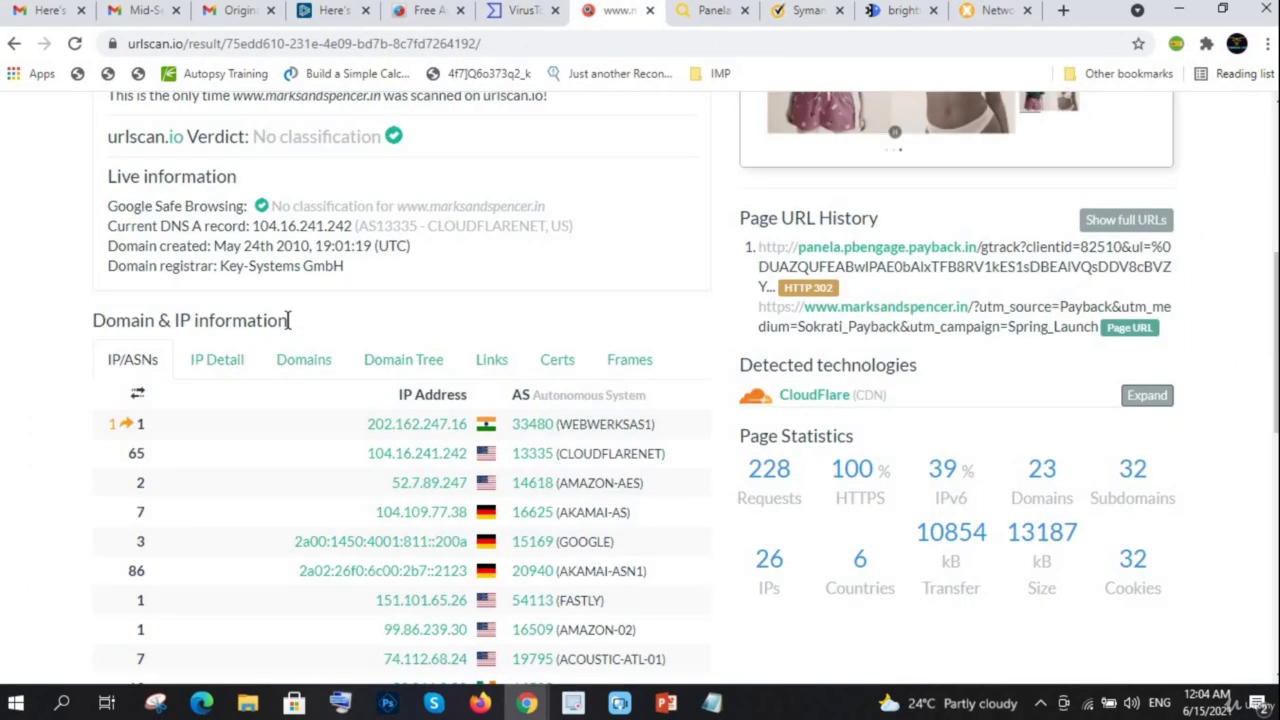
{"action": "scroll", "coordinate": [508, 223], "scroll_direction": "up", "scroll_amount": 2}
{"action": "scroll", "coordinate": [520, 300], "scroll_direction": "up", "scroll_amount": 3}
{"action": "scroll", "coordinate": [555, 368], "scroll_direction": "down", "scroll_amount": 1}
Scroll URLVoid's report showing no blacklist detections for the link
{"action": "key", "text": "ctrl+Tab"}
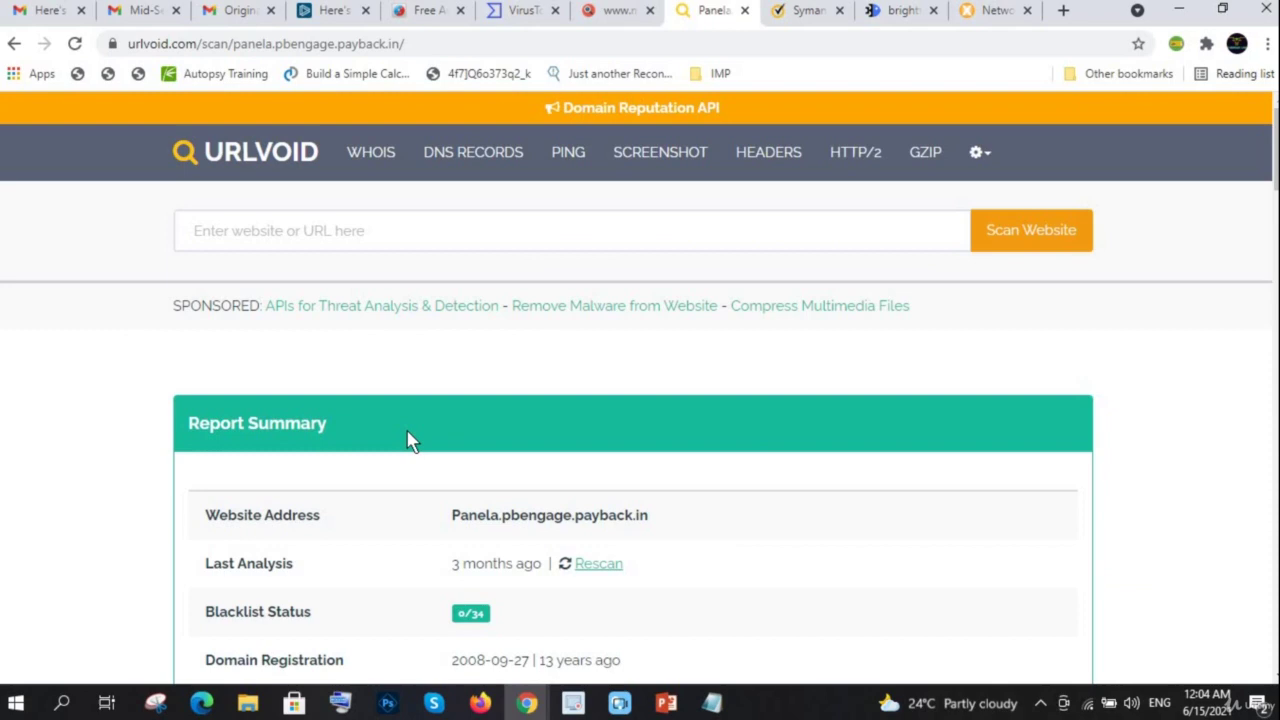
{"action": "scroll", "coordinate": [407, 431], "scroll_direction": "down", "scroll_amount": 3}
{"action": "scroll", "coordinate": [407, 431], "scroll_direction": "down", "scroll_amount": 4}
{"action": "scroll", "coordinate": [407, 431], "scroll_direction": "down", "scroll_amount": 5}
{"action": "scroll", "coordinate": [407, 431], "scroll_direction": "up", "scroll_amount": 5}
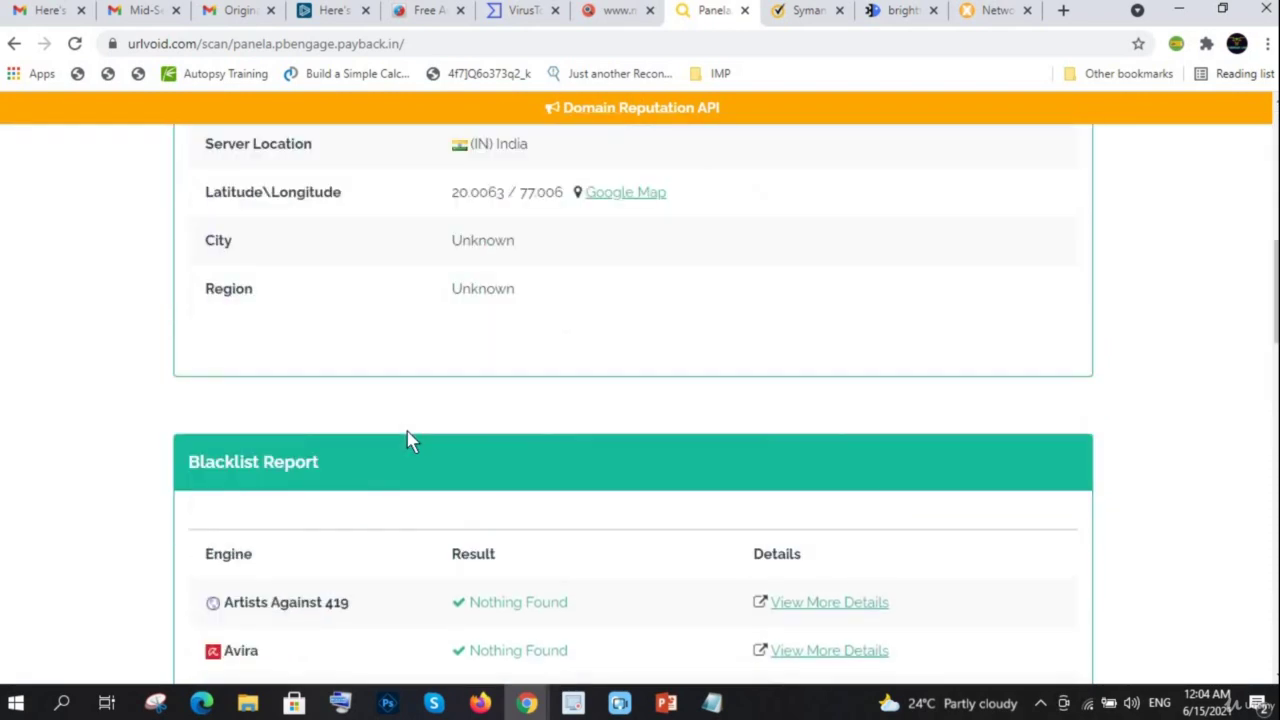
{"action": "scroll", "coordinate": [407, 431], "scroll_direction": "up", "scroll_amount": 5}
{"action": "scroll", "coordinate": [407, 431], "scroll_direction": "down", "scroll_amount": 8}
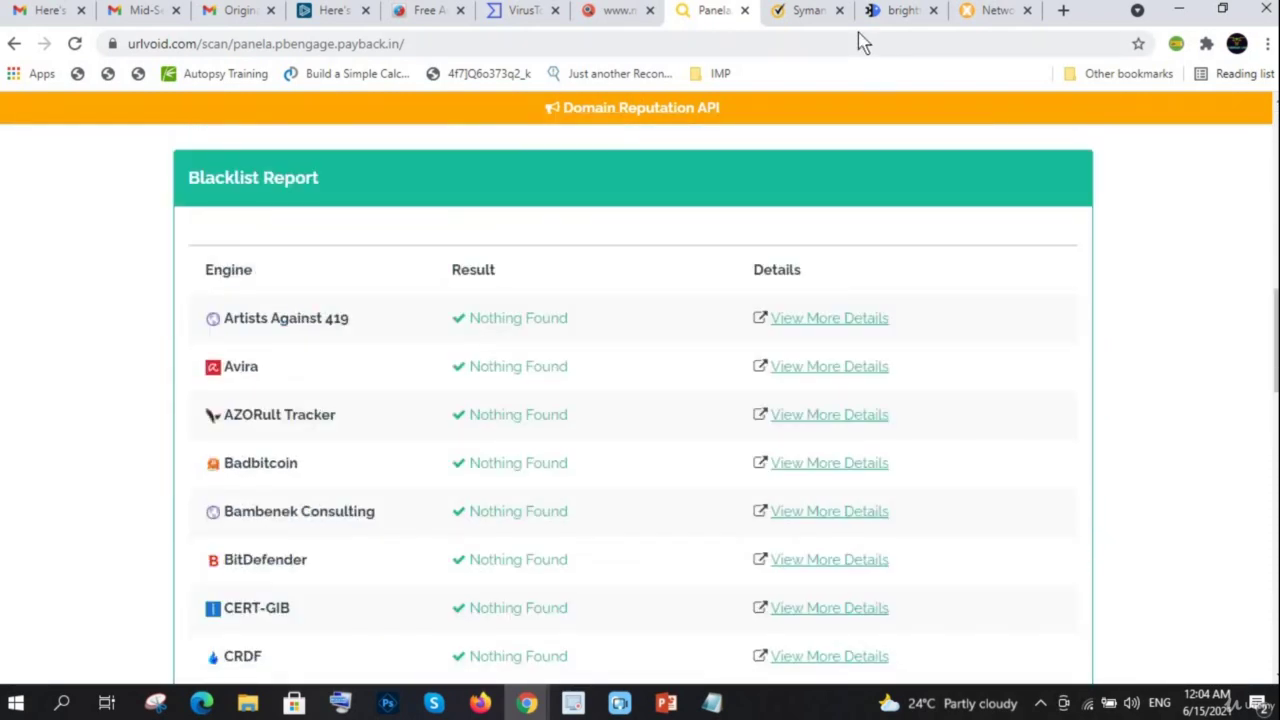
View the Symantec categorization and highlight the Shopping result
{"action": "left_click", "coordinate": [814, 15]}
{"action": "left_click", "coordinate": [777, 466]}
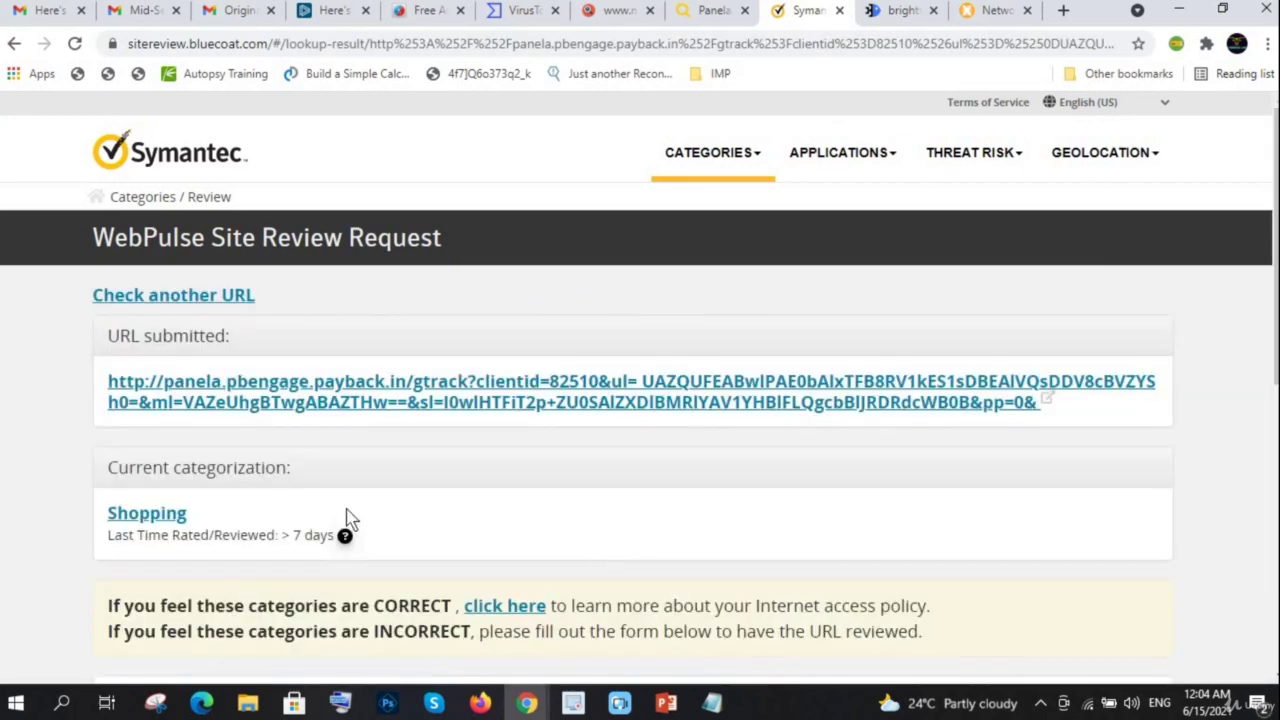
{"action": "left_click_drag", "start_coordinate": [75, 501], "coordinate": [376, 510]}
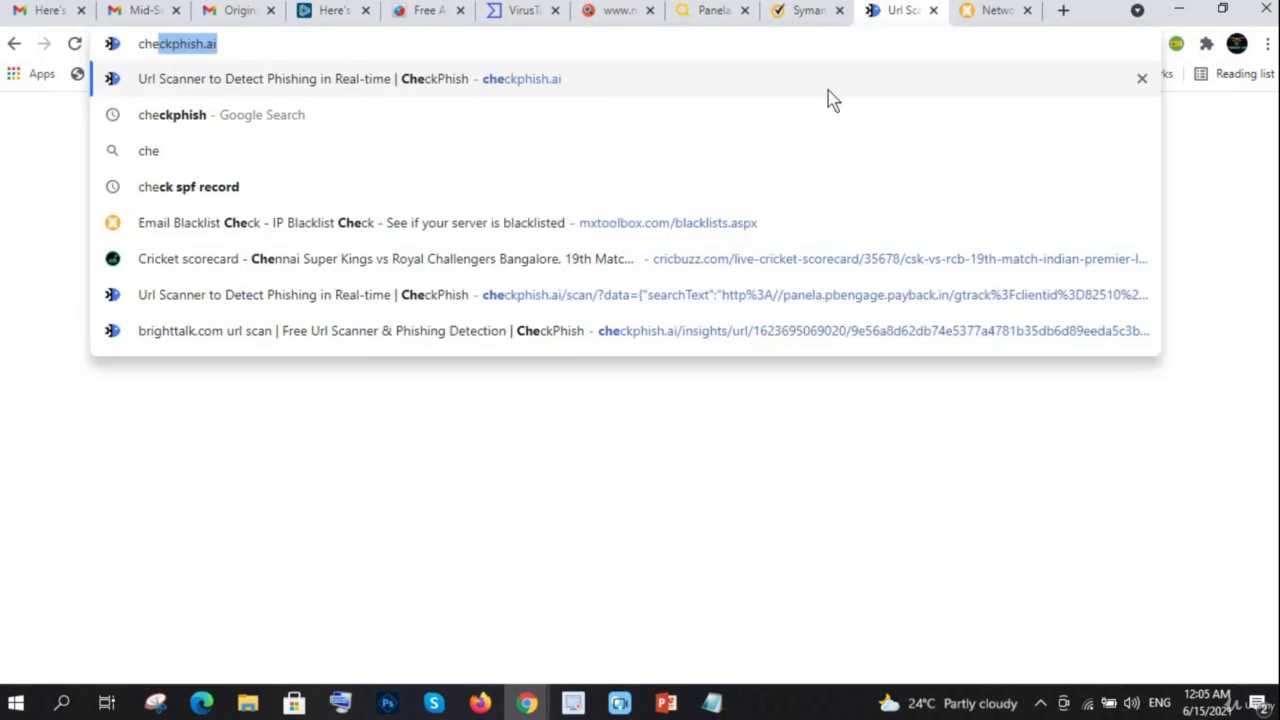
Paste the payback link into the CheckPhish scanner and start a scan
{"action": "left_click", "coordinate": [540, 331]}
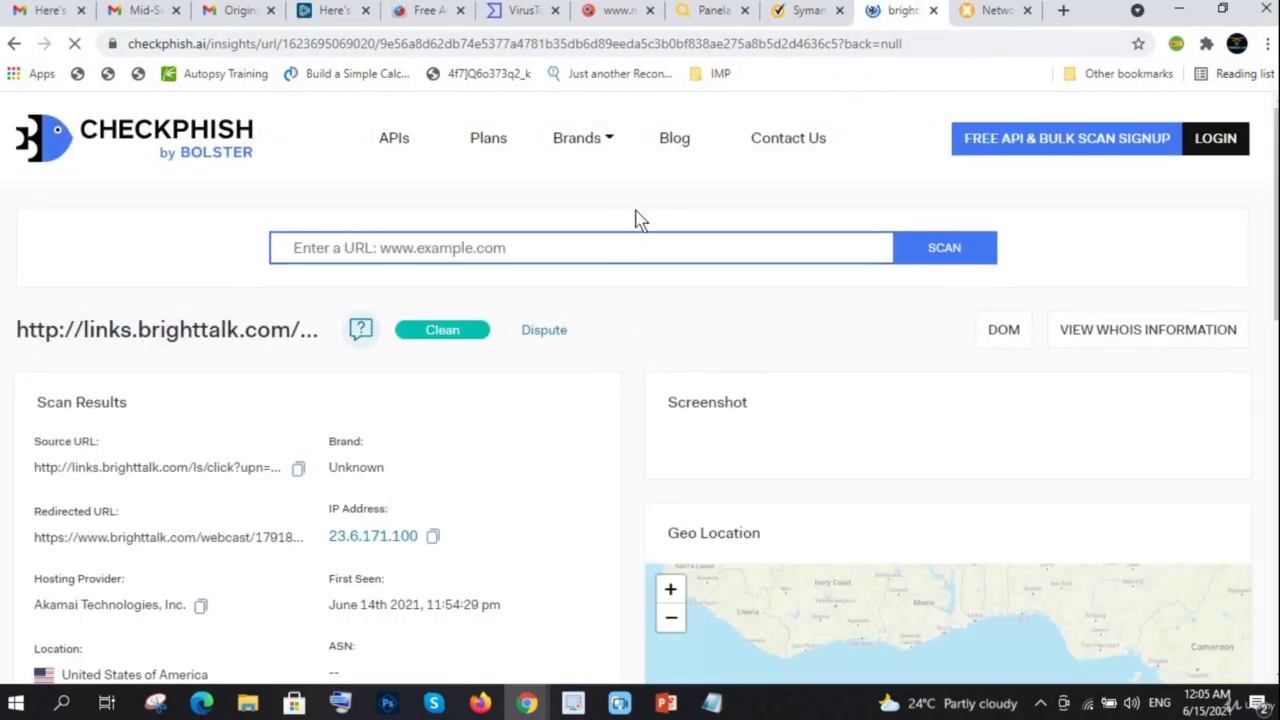
{"action": "left_click", "coordinate": [620, 245]}
{"action": "key", "text": "ctrl+v"}
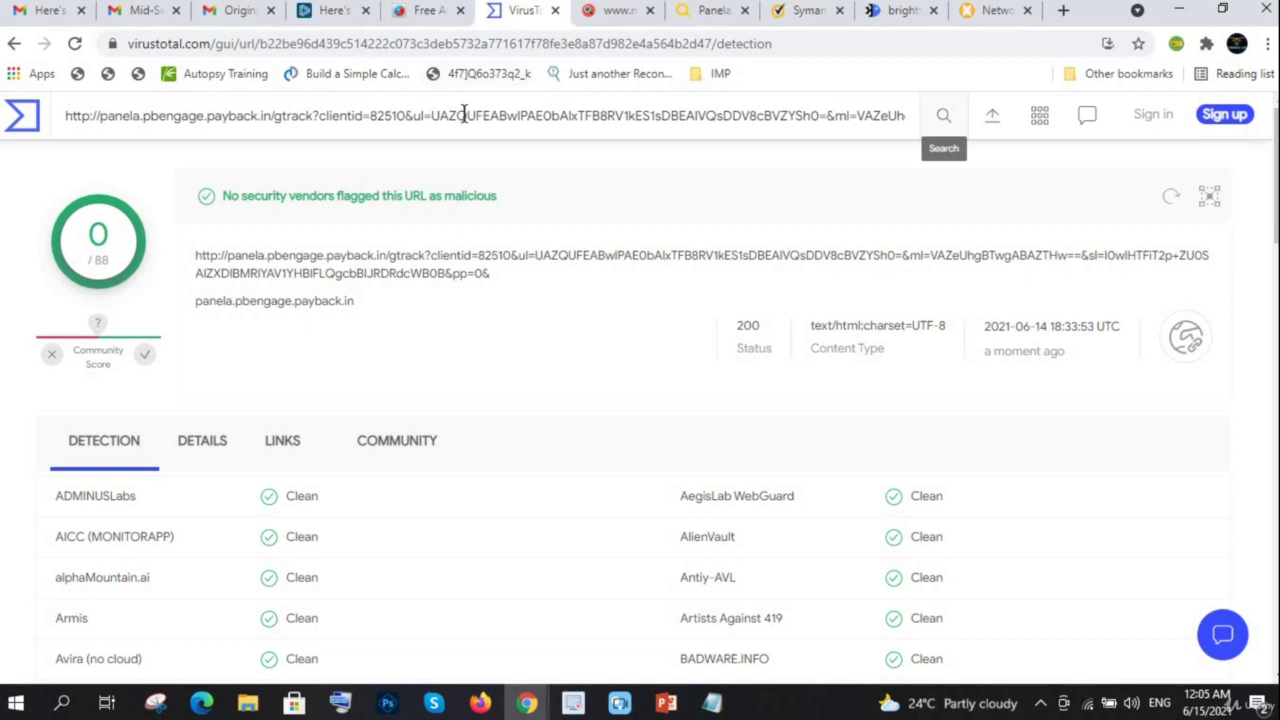
{"action": "triple_click", "coordinate": [480, 117]}
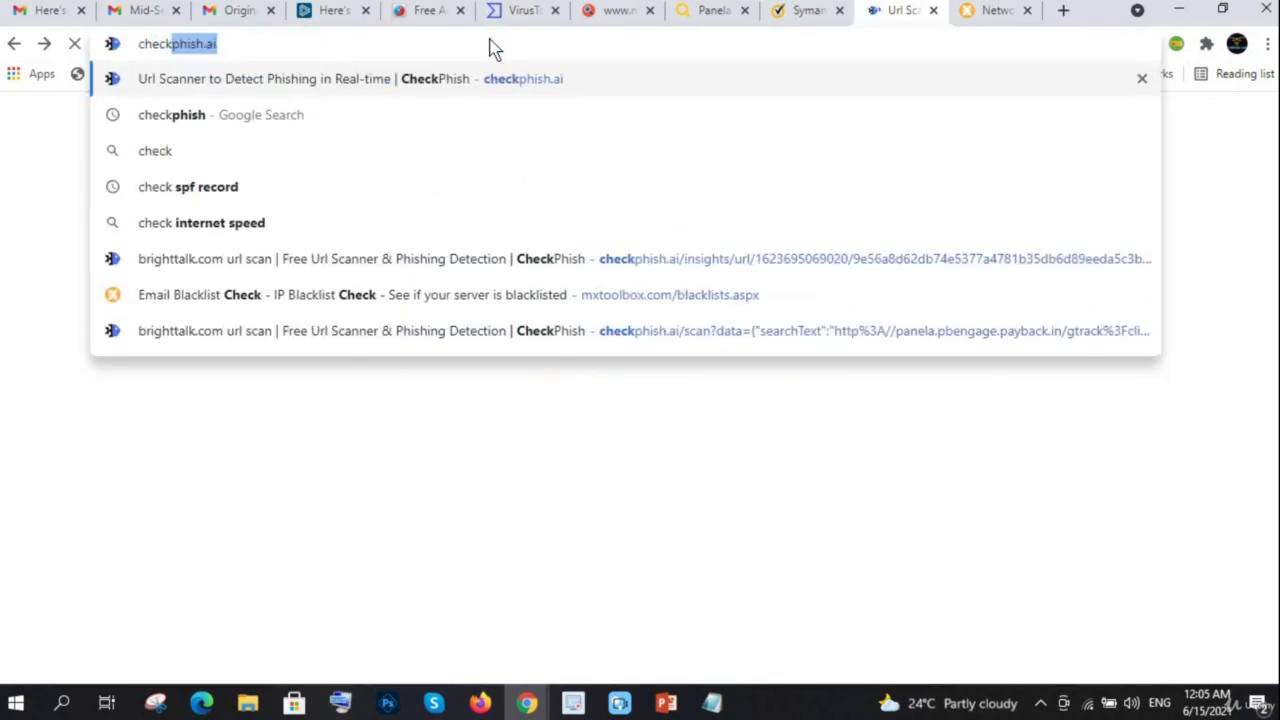
{"action": "key", "text": "Return"}
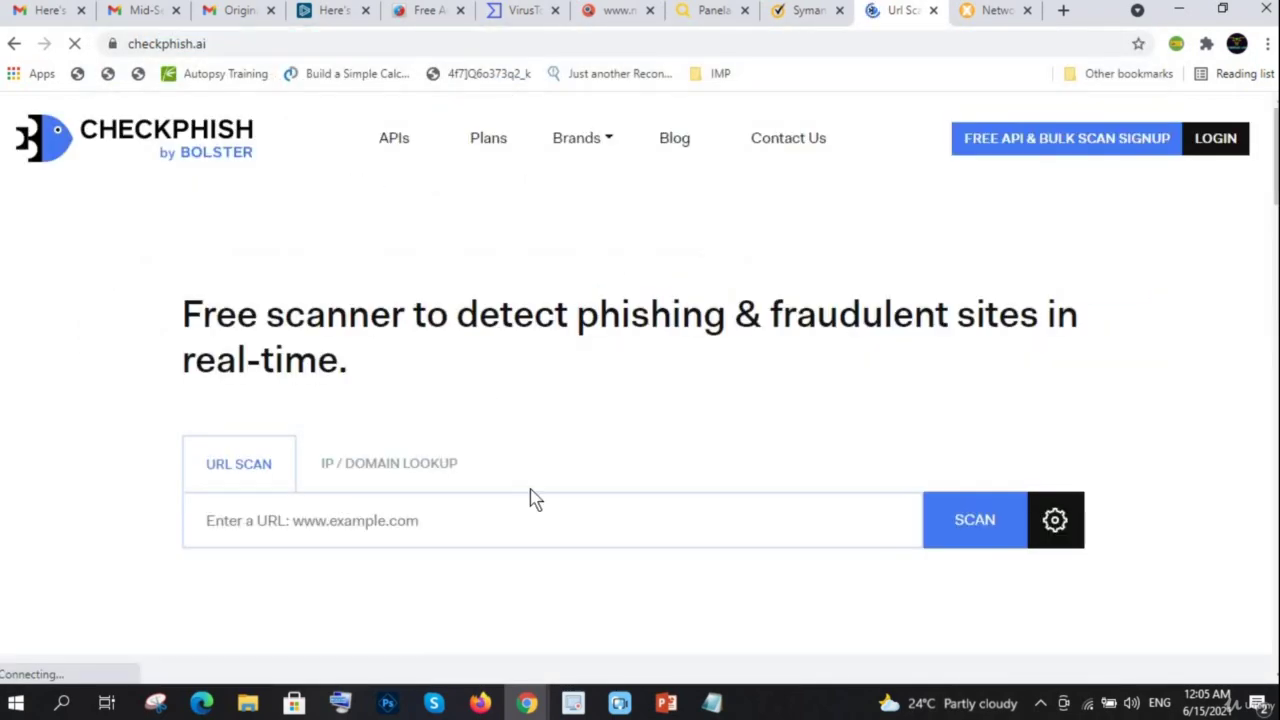
{"action": "key", "text": "ctrl+v"}
{"action": "left_click", "coordinate": [990, 528]}
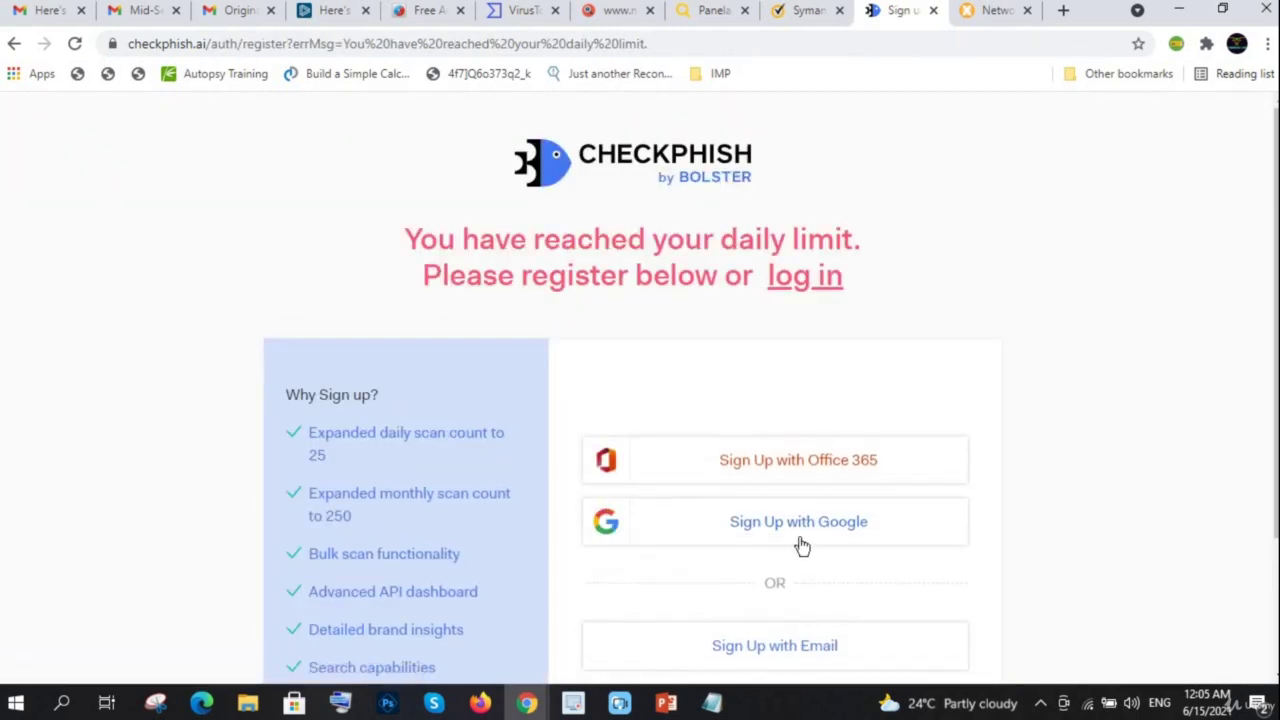
Sign up to CheckPhish with a Google account to lift the scan limit
{"action": "left_click", "coordinate": [839, 522]}
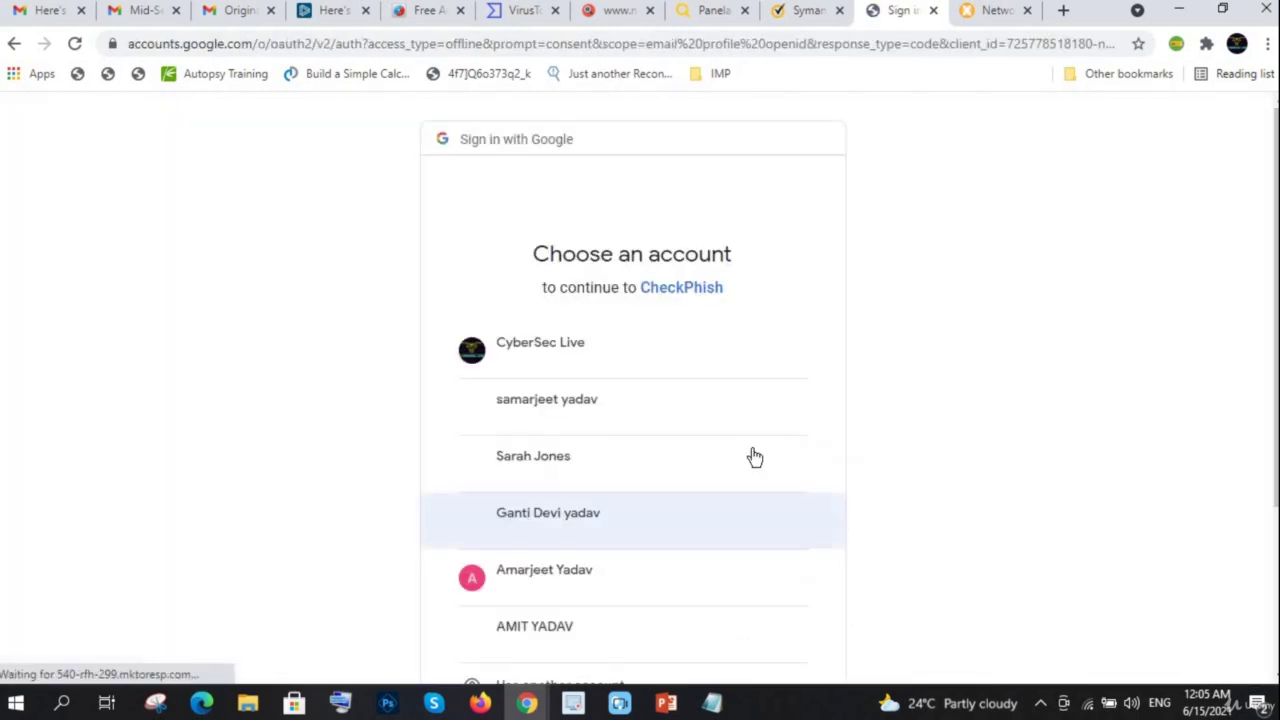
{"action": "left_click", "coordinate": [576, 416]}
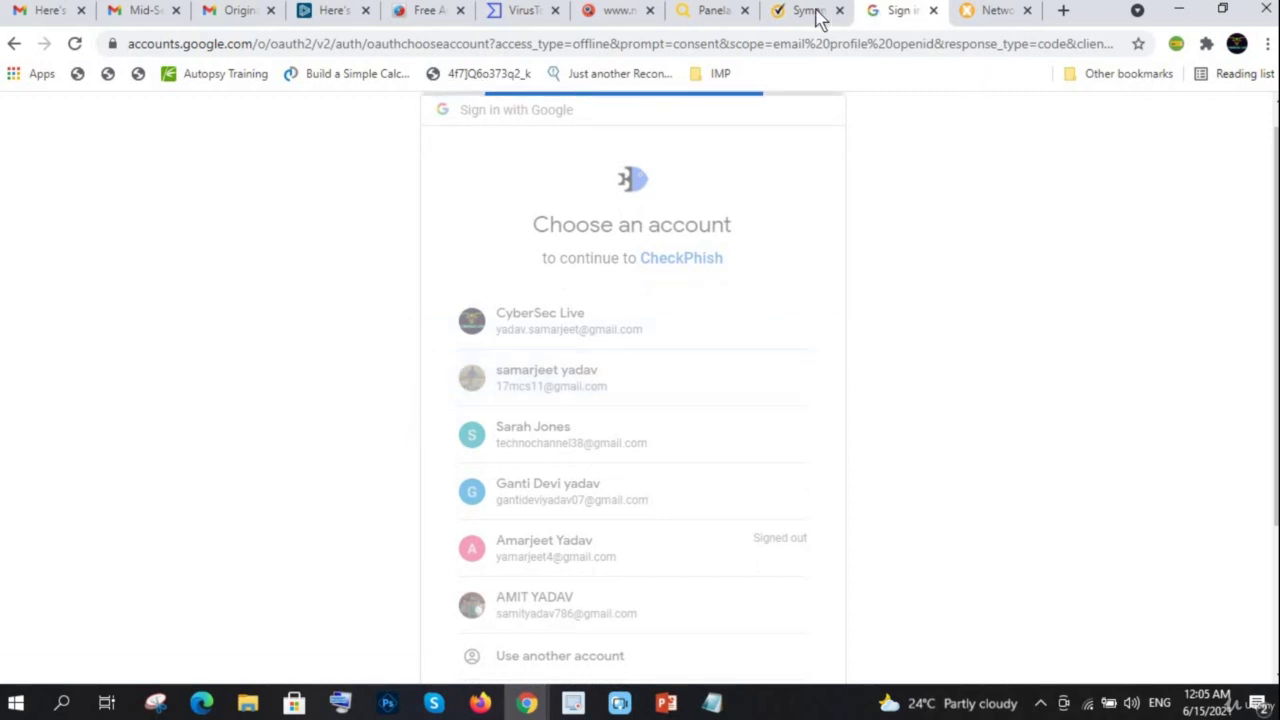
{"action": "left_click", "coordinate": [815, 12]}
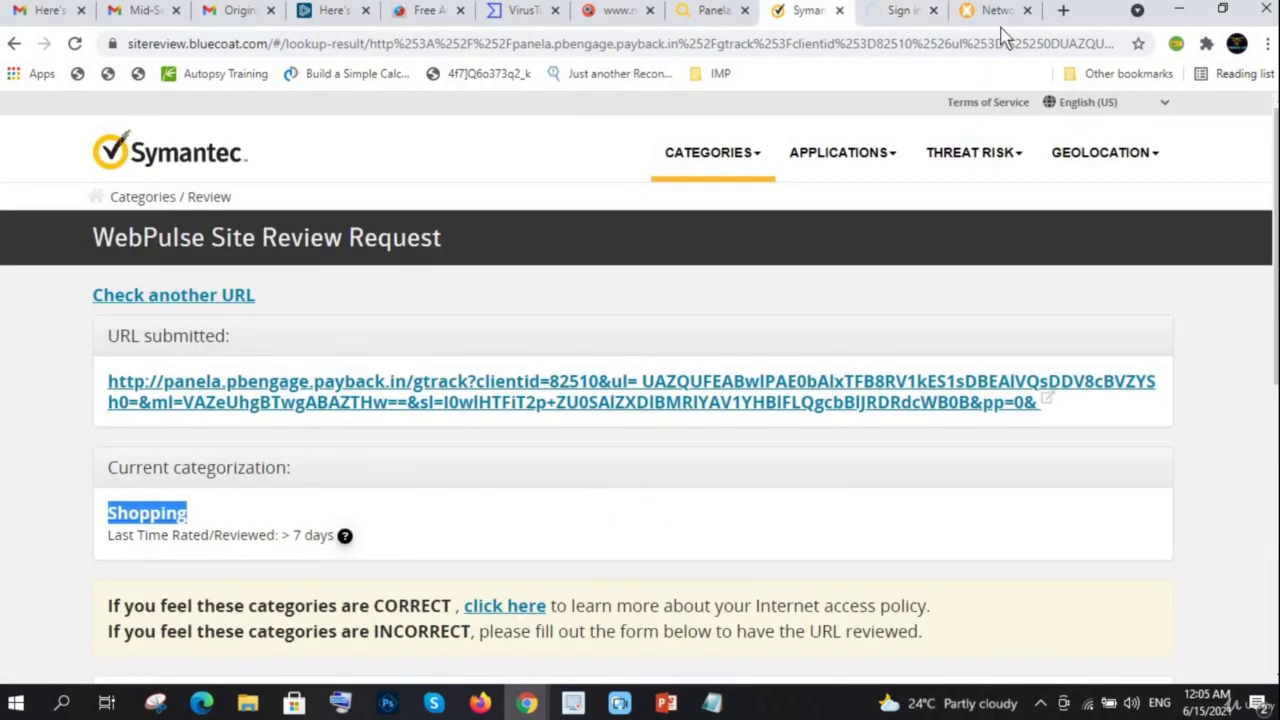
{"action": "left_click", "coordinate": [900, 11]}
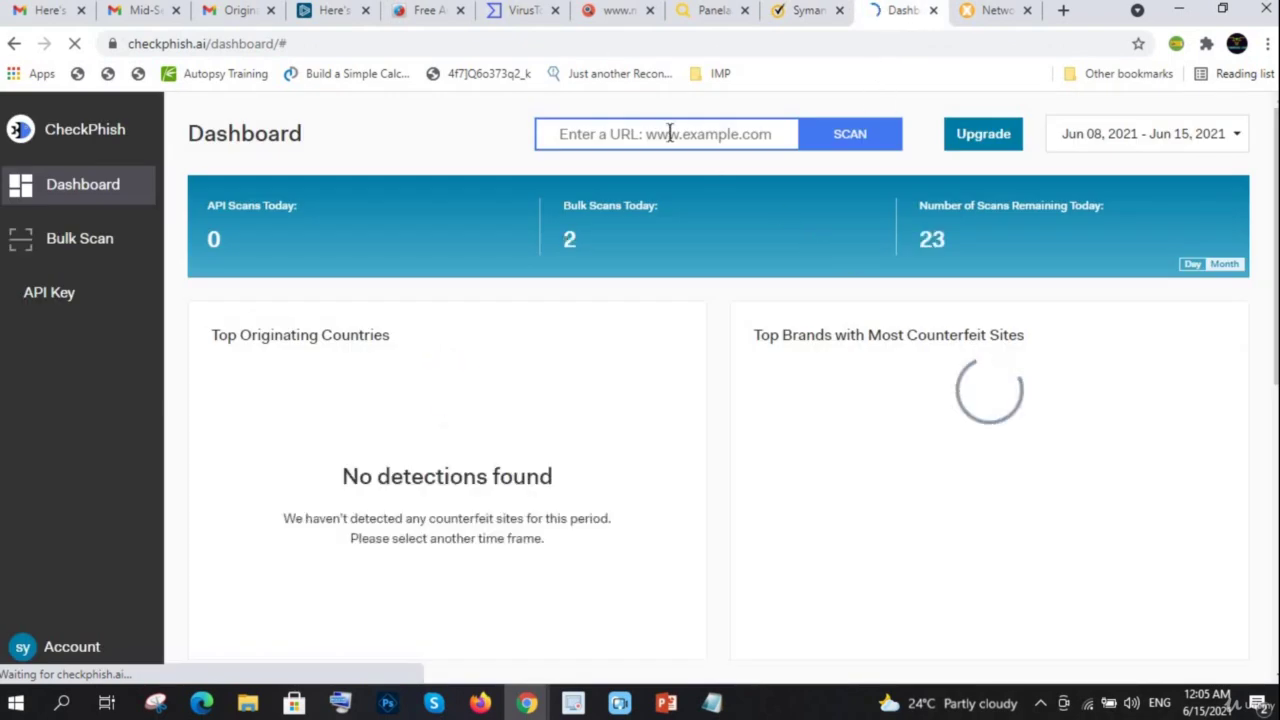
Scan the link from the dashboard and open its Clean report (Web Werks, India)
{"action": "left_click", "coordinate": [706, 137]}
{"action": "key", "text": "ctrl+v"}
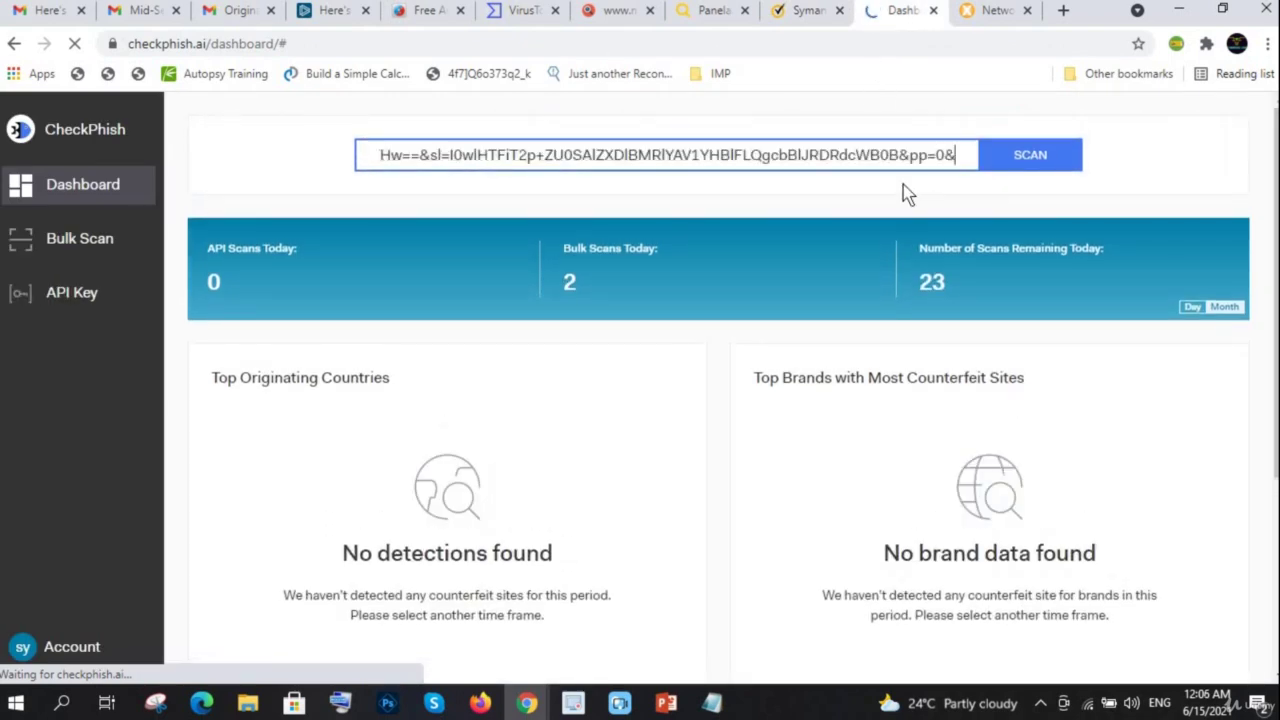
{"action": "left_click", "coordinate": [1022, 160]}
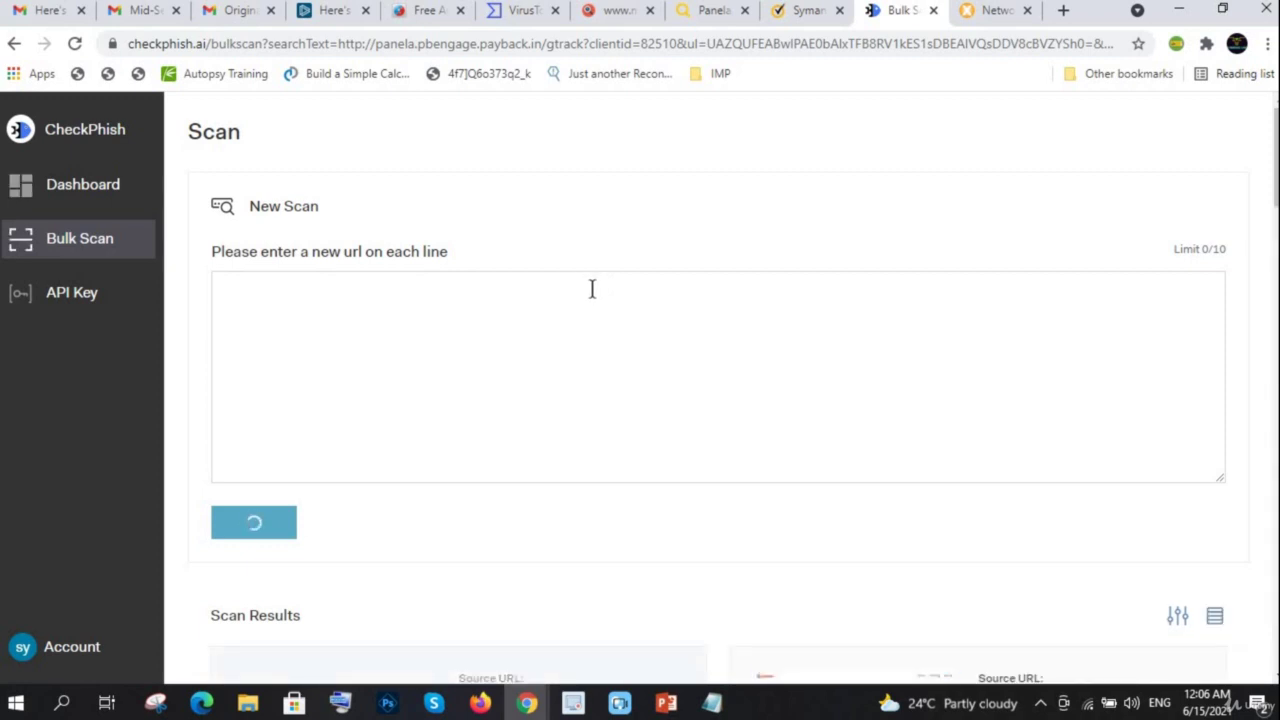
{"action": "scroll", "coordinate": [593, 297], "scroll_direction": "down", "scroll_amount": 1}
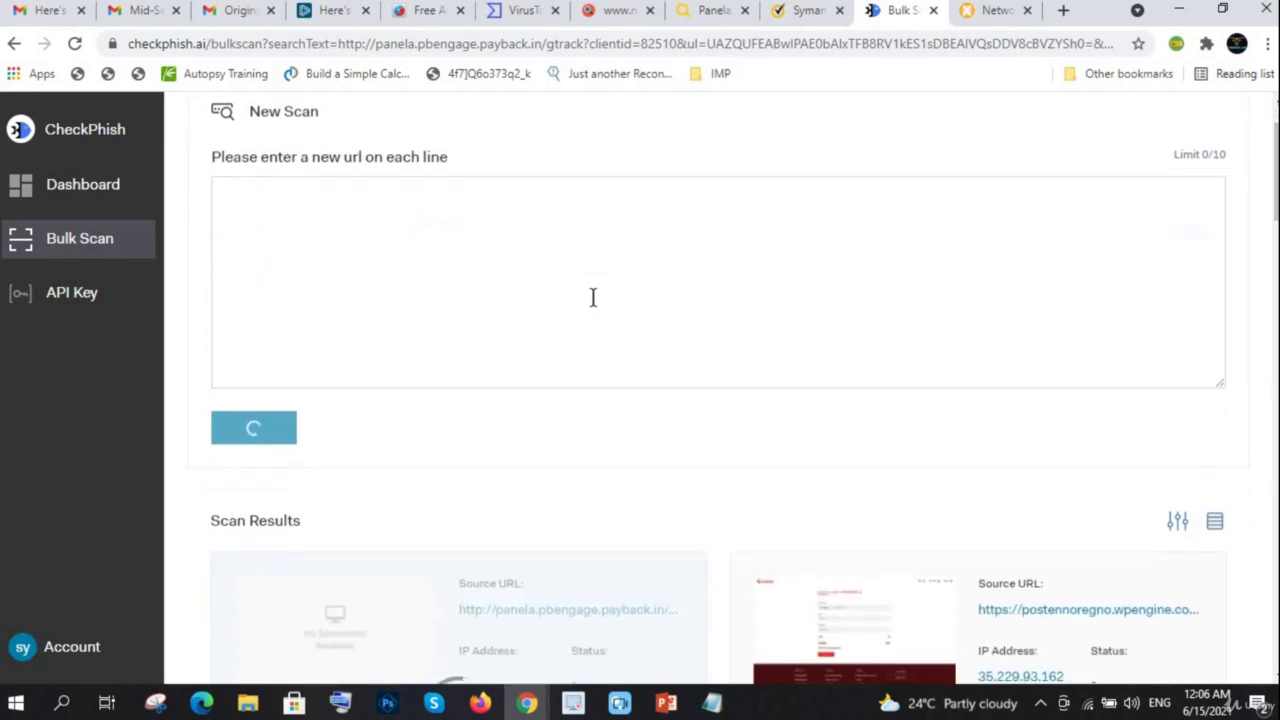
{"action": "scroll", "coordinate": [652, 570], "scroll_direction": "down", "scroll_amount": 2}
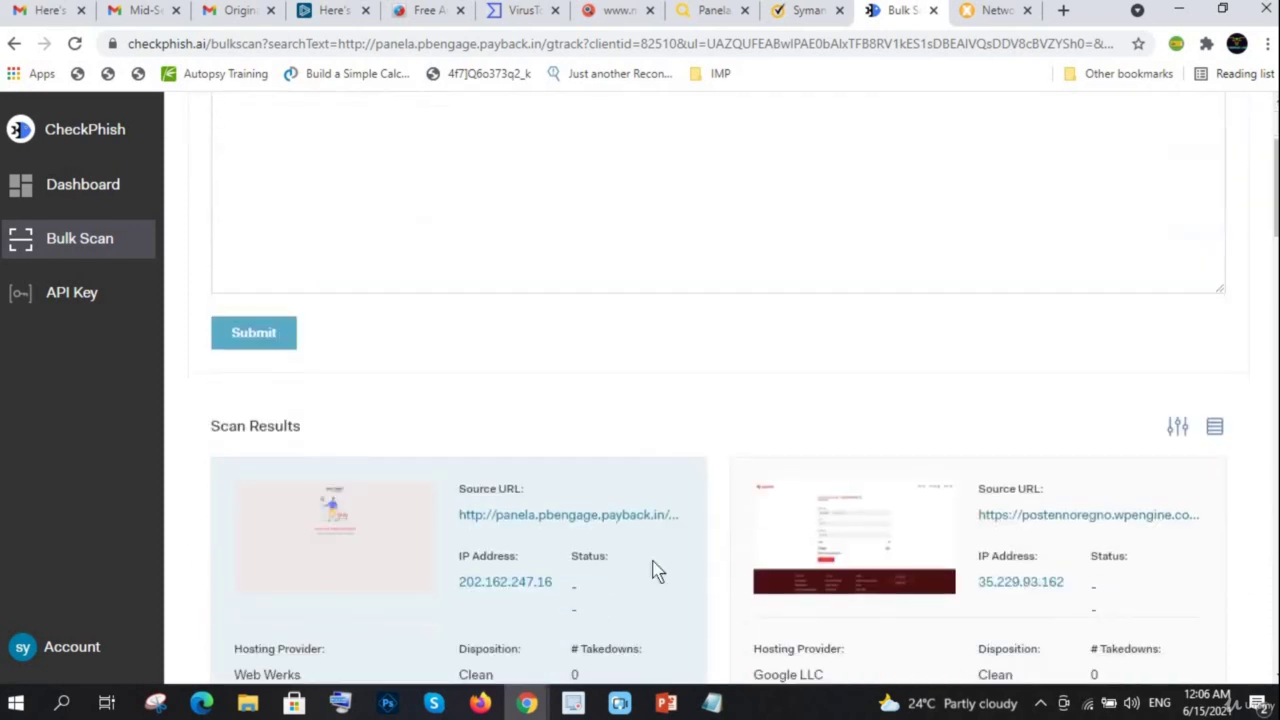
{"action": "left_click", "coordinate": [605, 518]}
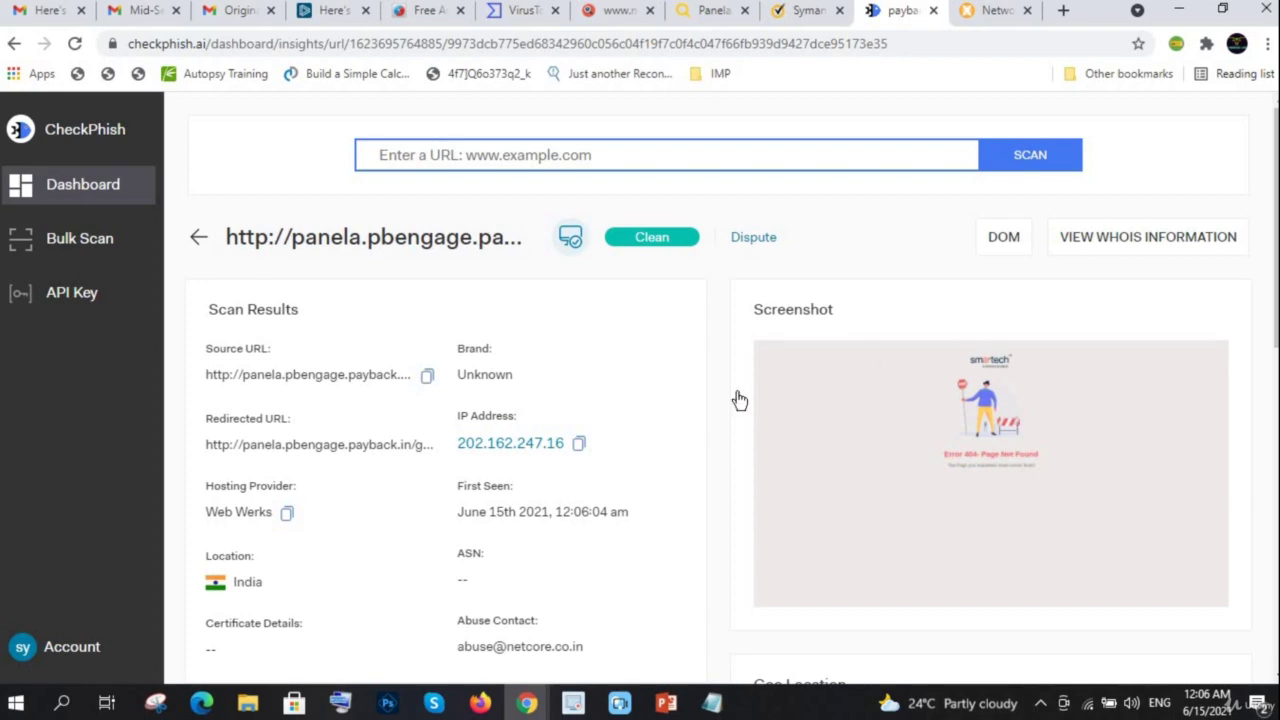
{"action": "scroll", "coordinate": [600, 337], "scroll_direction": "down", "scroll_amount": 1}
{"action": "scroll", "coordinate": [600, 337], "scroll_direction": "down", "scroll_amount": 4}
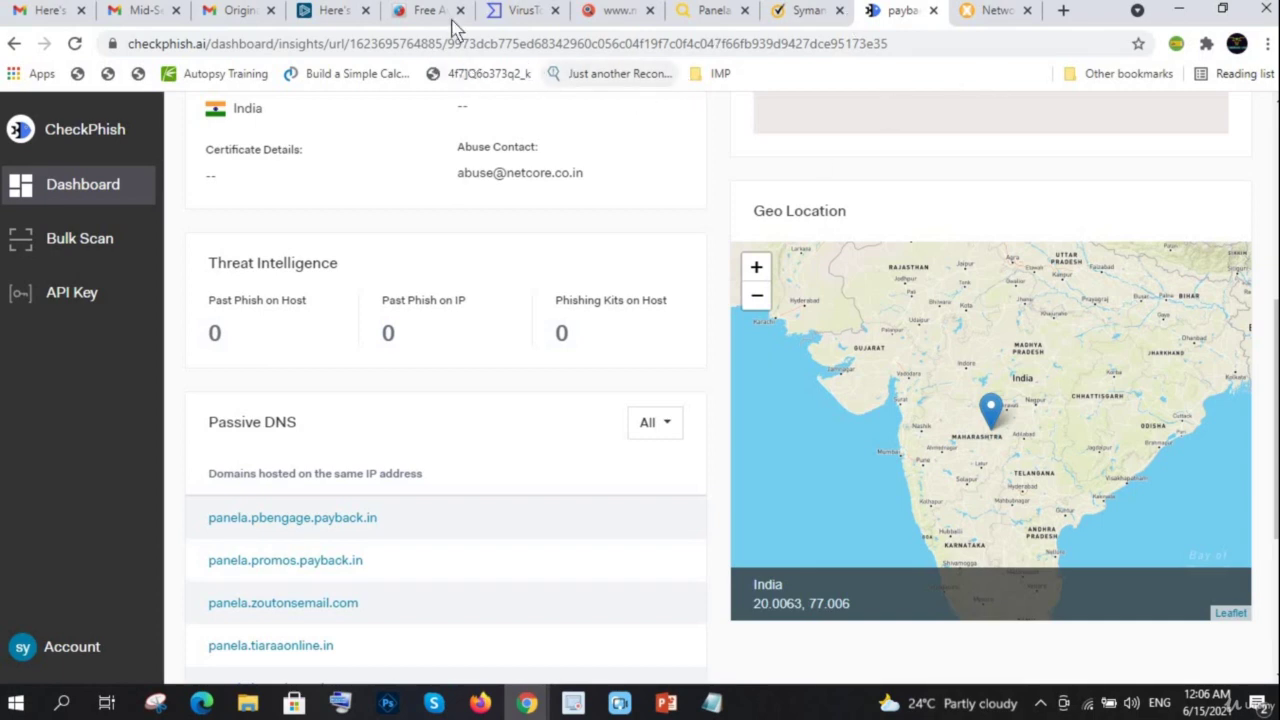
Open the Mid-Season sale email's raw message source and select all of it
{"action": "left_click", "coordinate": [238, 14]}
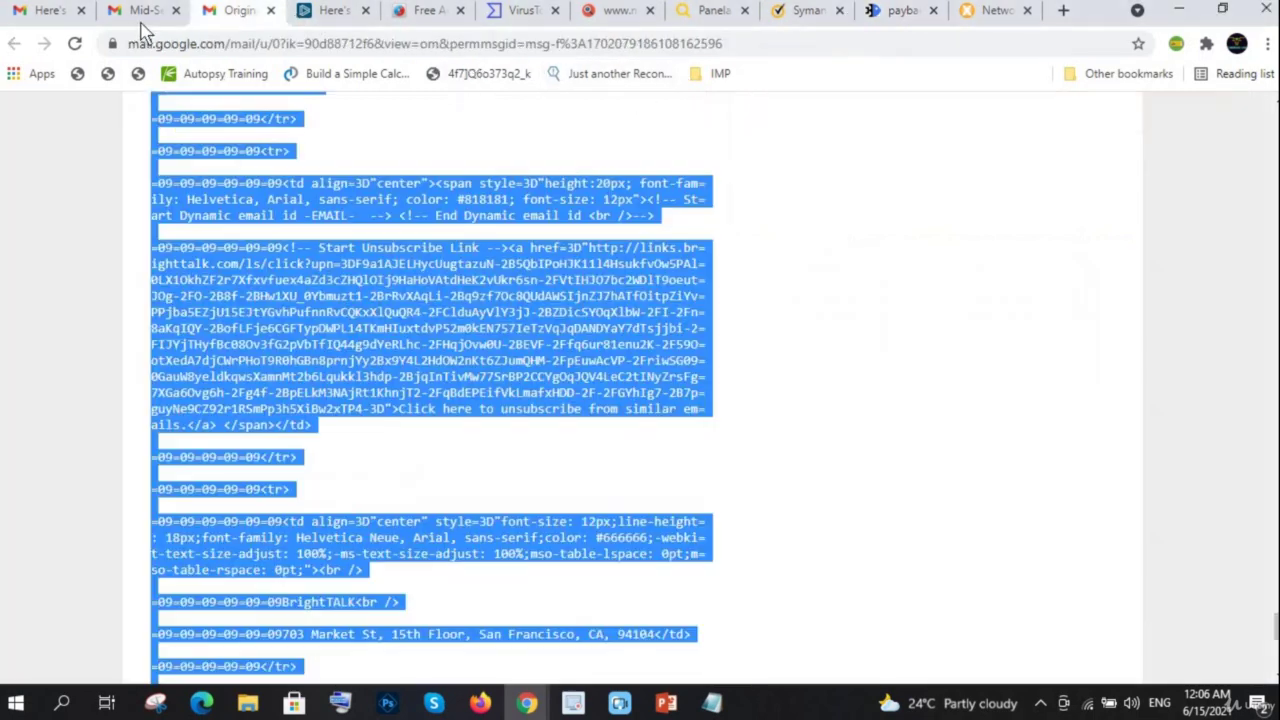
{"action": "left_click", "coordinate": [145, 12]}
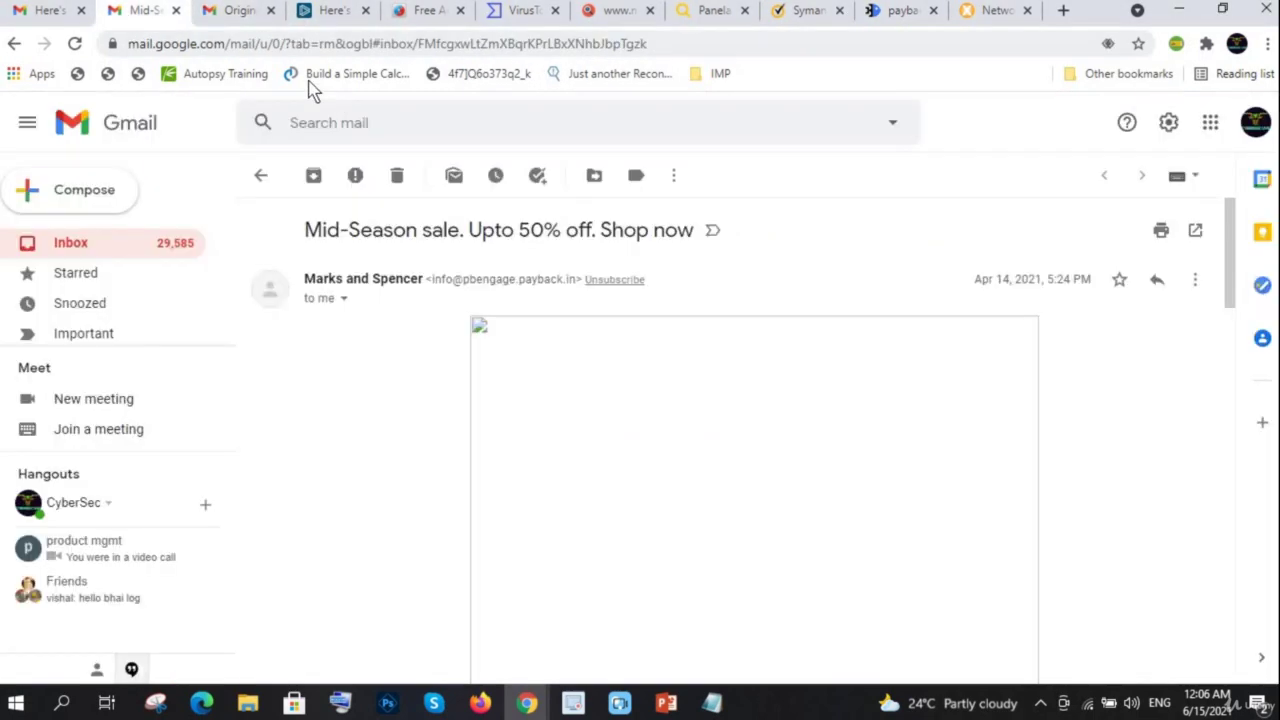
{"action": "left_click", "coordinate": [1194, 280]}
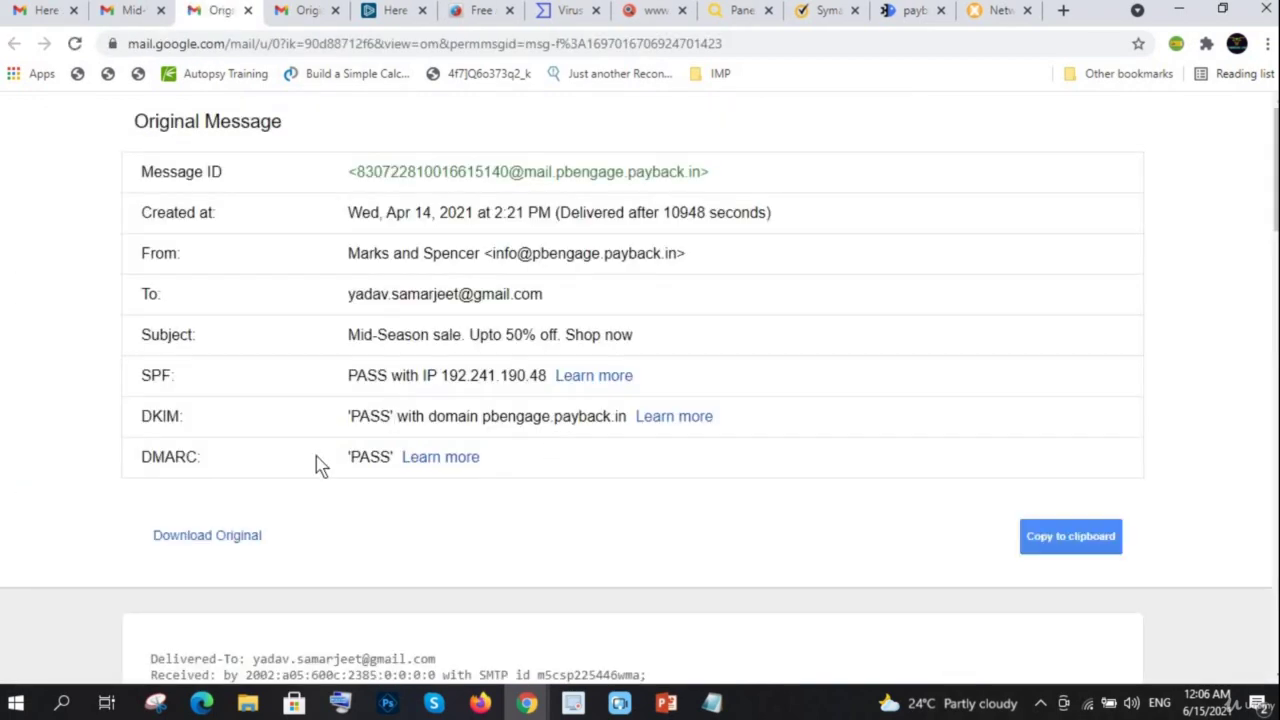
{"action": "scroll", "coordinate": [314, 460], "scroll_direction": "down", "scroll_amount": 5}
{"action": "scroll", "coordinate": [174, 412], "scroll_direction": "up", "scroll_amount": 3}
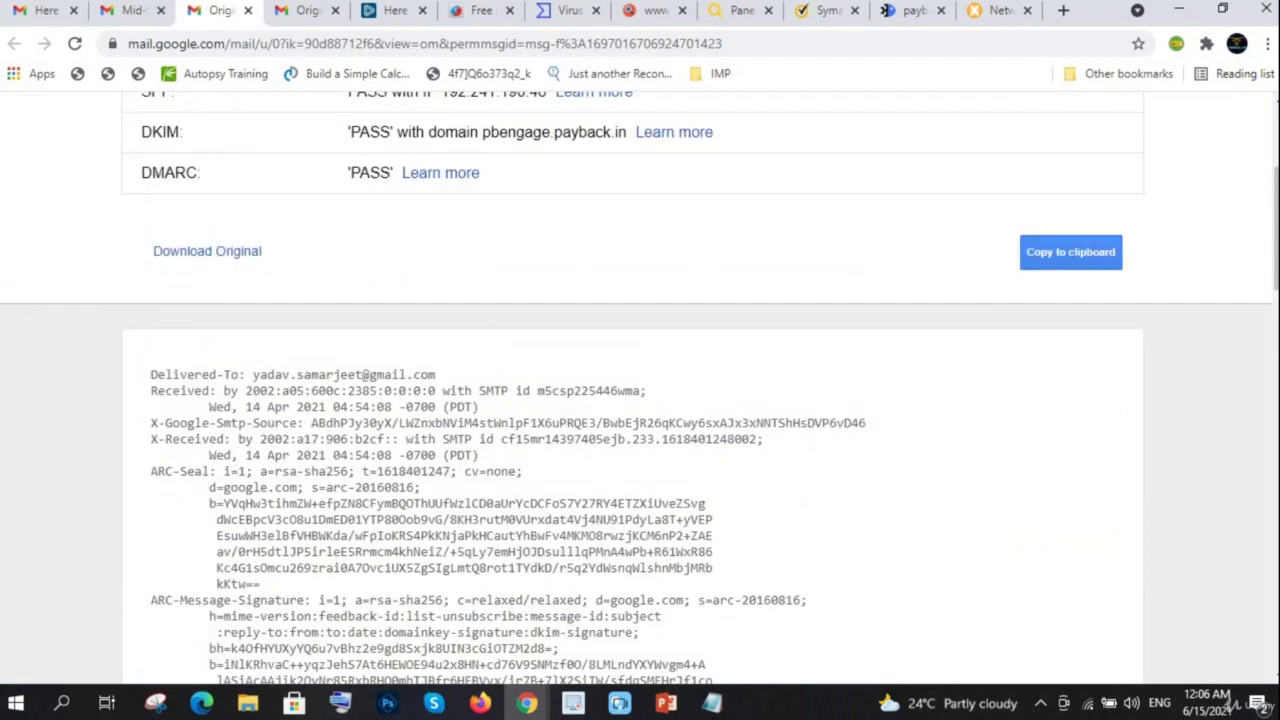
{"action": "left_click", "coordinate": [1070, 252]}
{"action": "scroll", "coordinate": [640, 400], "scroll_direction": "down", "scroll_amount": 5}
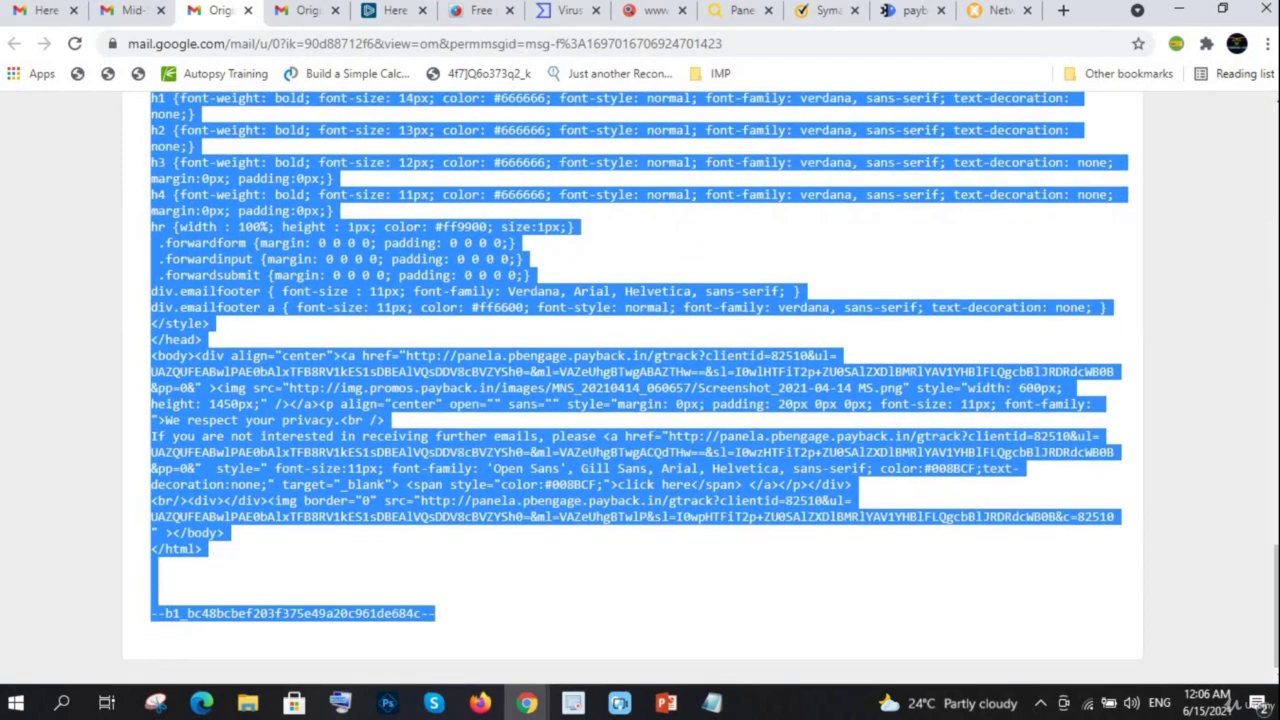
Paste the header into MxToolbox Analyze Headers and run the analysis
{"action": "left_click", "coordinate": [970, 14]}
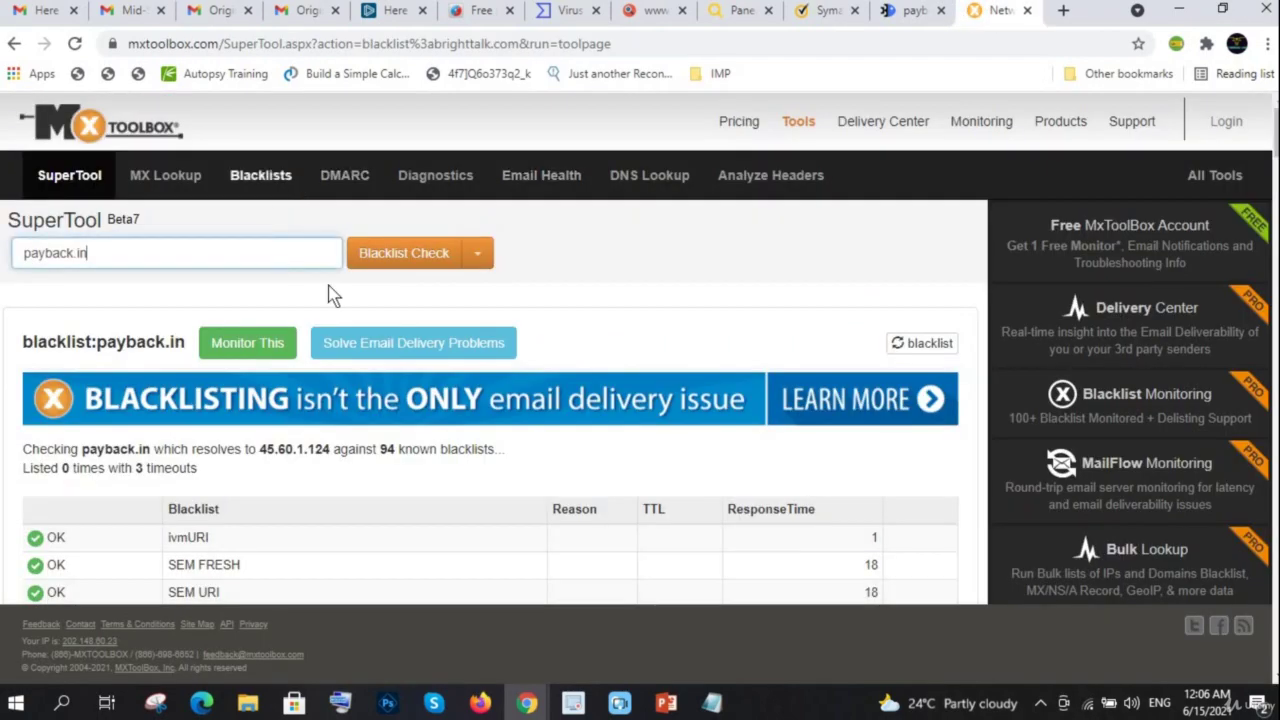
{"action": "left_click", "coordinate": [765, 178]}
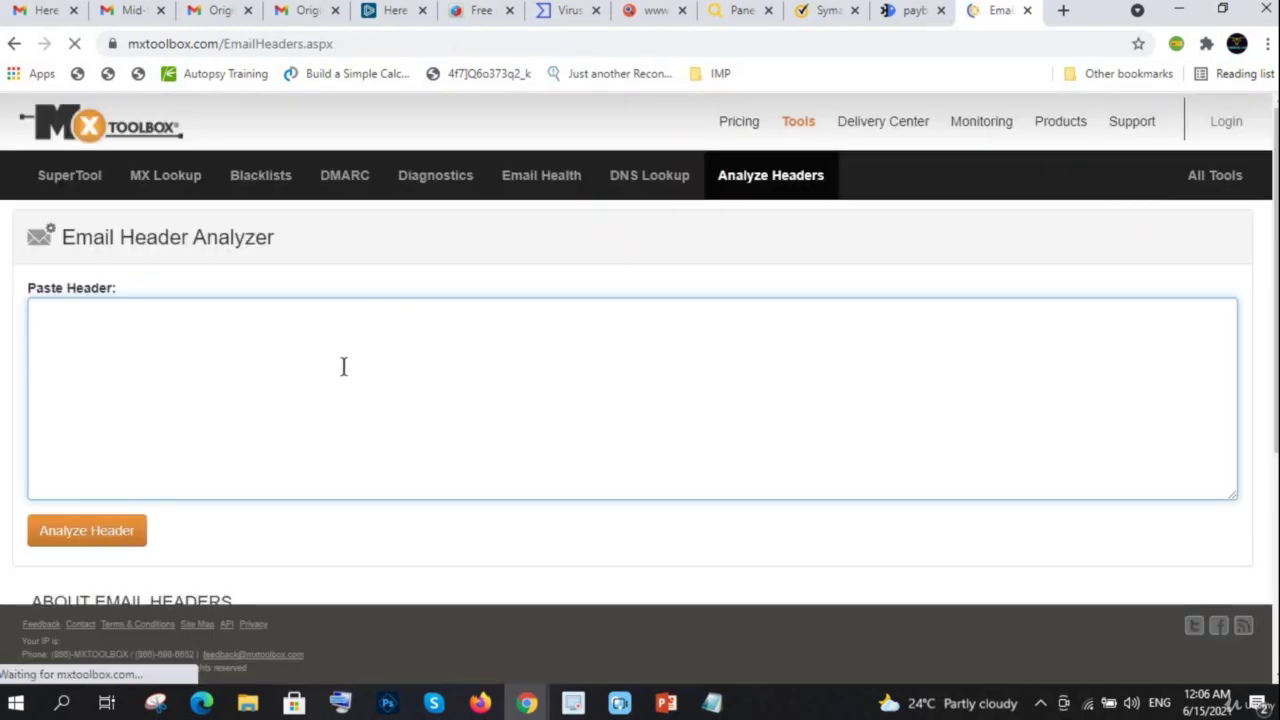
{"action": "left_click", "coordinate": [343, 367]}
{"action": "key", "text": "ctrl+v"}
{"action": "left_click", "coordinate": [115, 530]}
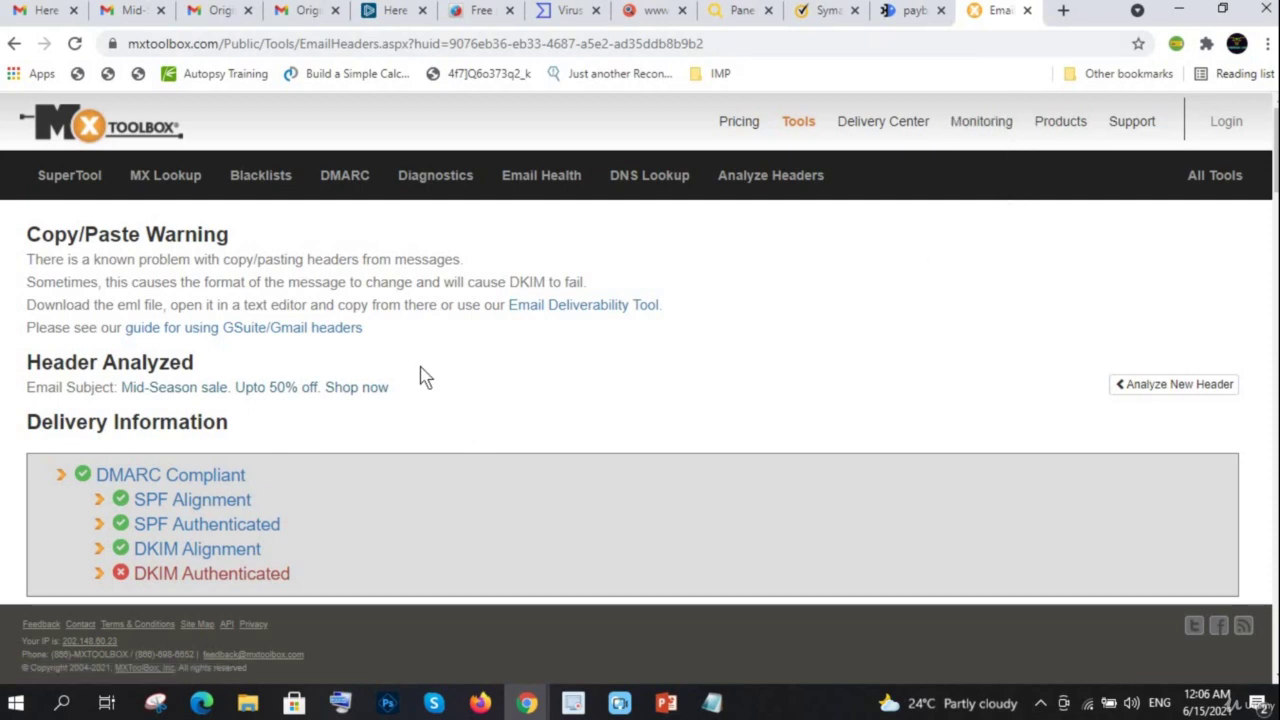
Scroll through the MxToolbox header analysis report
{"action": "scroll", "coordinate": [420, 375], "scroll_direction": "down", "scroll_amount": 1}
{"action": "scroll", "coordinate": [420, 375], "scroll_direction": "down", "scroll_amount": 2}
{"action": "scroll", "coordinate": [420, 375], "scroll_direction": "down", "scroll_amount": 4}
{"action": "scroll", "coordinate": [193, 307], "scroll_direction": "up", "scroll_amount": 4}
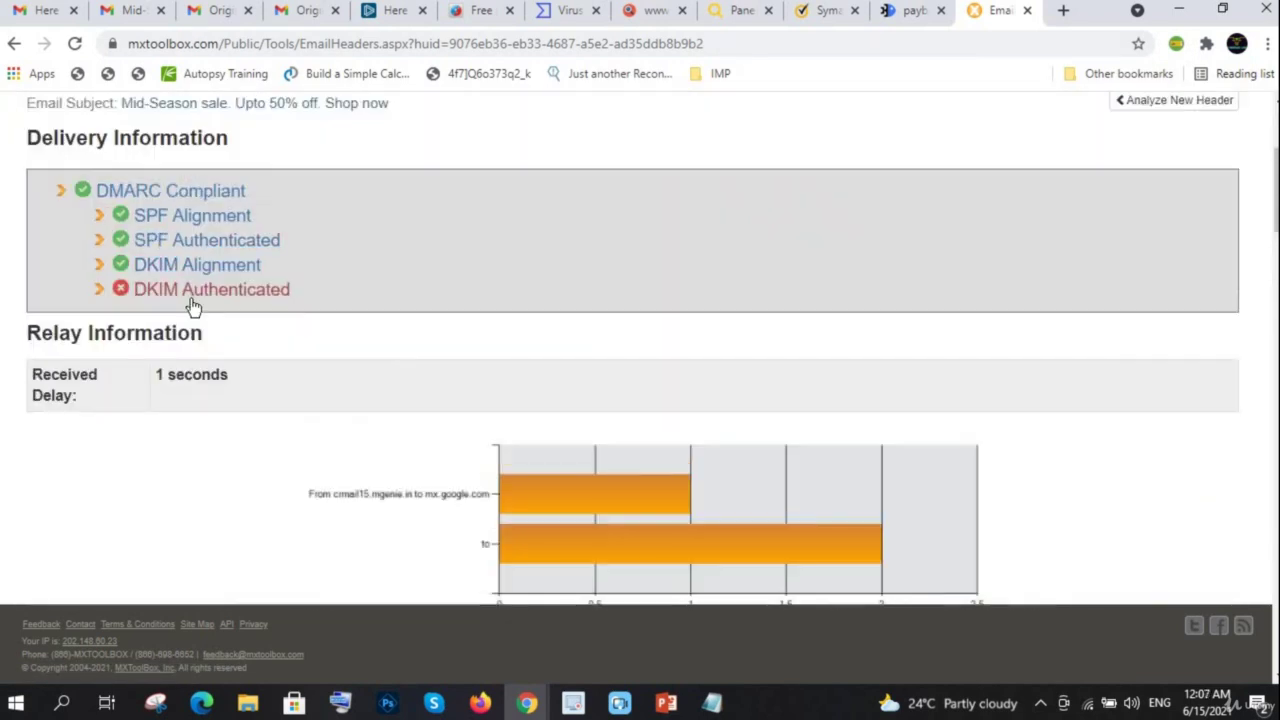
{"action": "scroll", "coordinate": [410, 318], "scroll_direction": "down", "scroll_amount": 4}
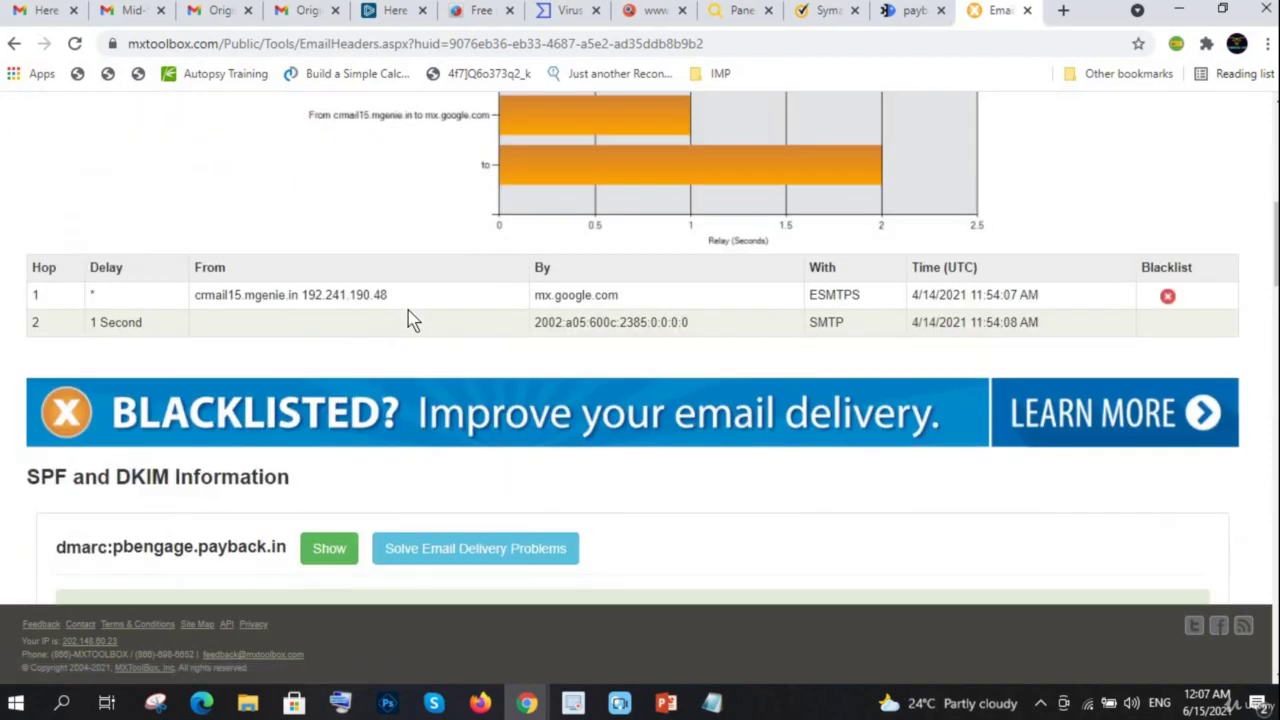
Find 'retur' in the report to locate the Return-Path on mail.pbengage.payback.in
{"action": "key", "text": "ctrl+f"}
{"action": "type", "text": "remot"}
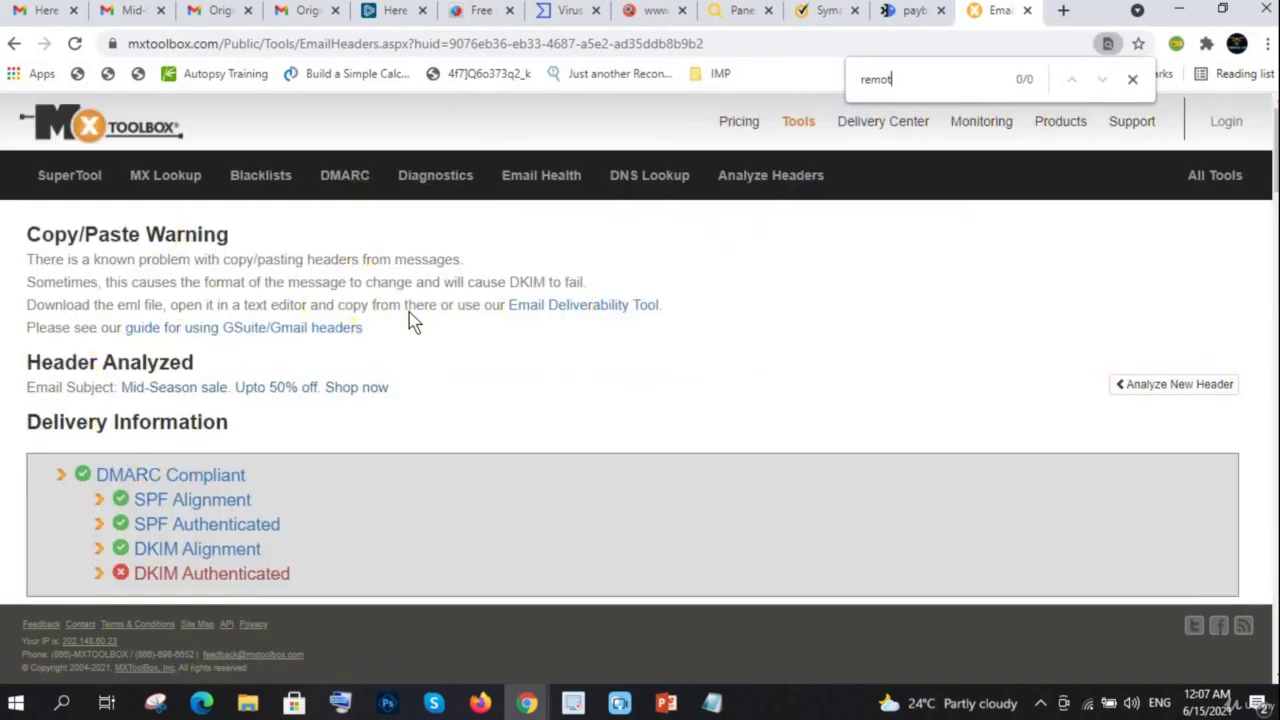
{"action": "key", "text": "BackSpace"}
{"action": "key", "text": "BackSpace"}
{"action": "key", "text": "BackSpace"}
{"action": "key", "text": "BackSpace"}
{"action": "key", "text": "BackSpace"}
{"action": "type", "text": "5"}
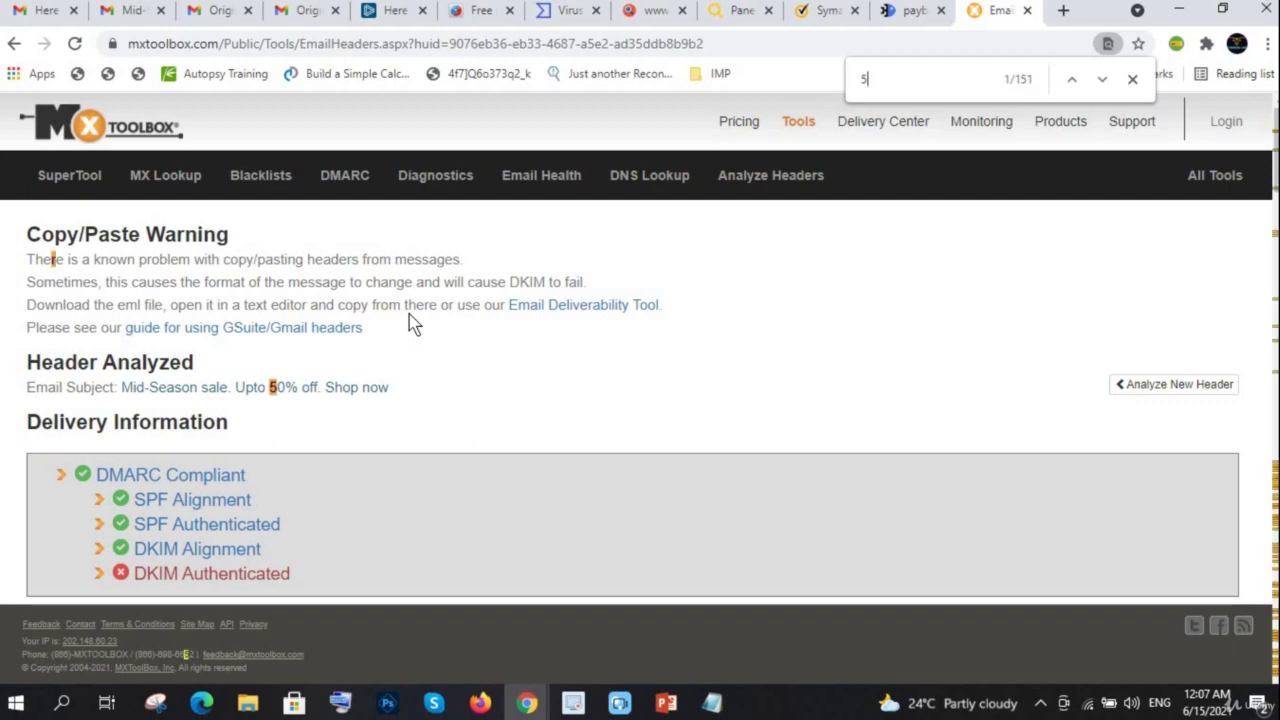
{"action": "type", "text": "50"}
{"action": "key", "text": "BackSpace"}
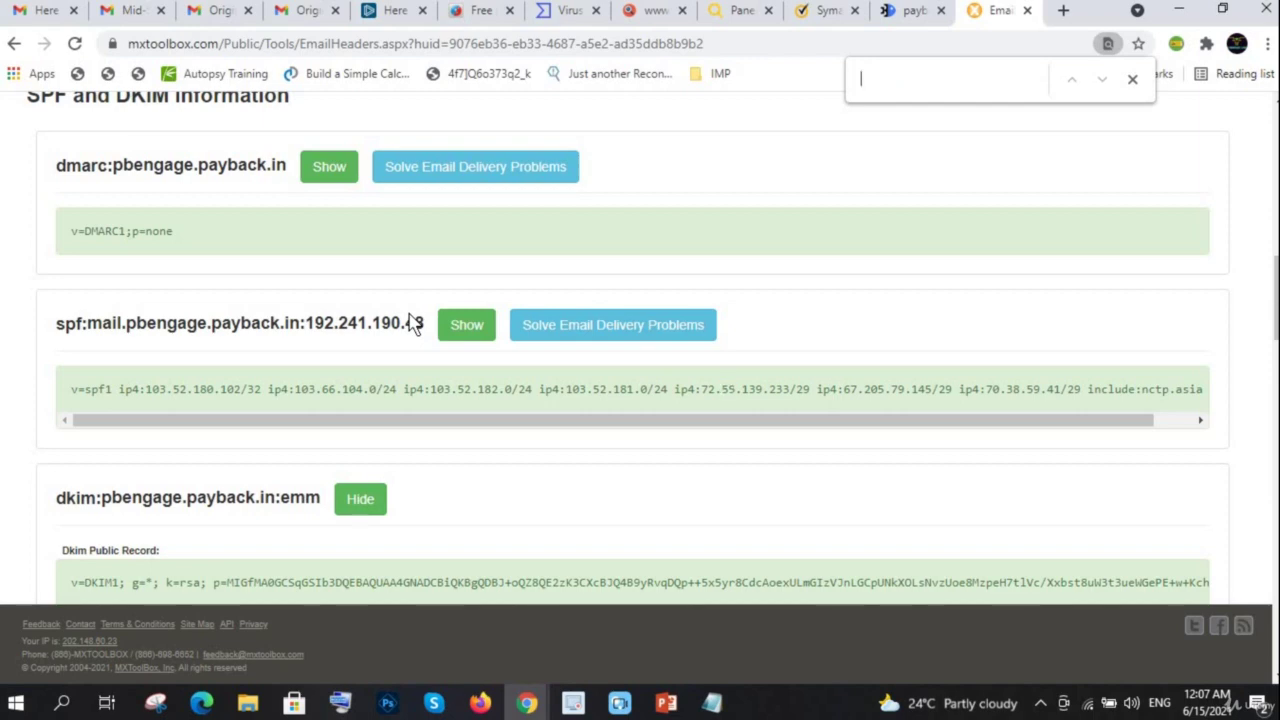
{"action": "type", "text": "retur"}
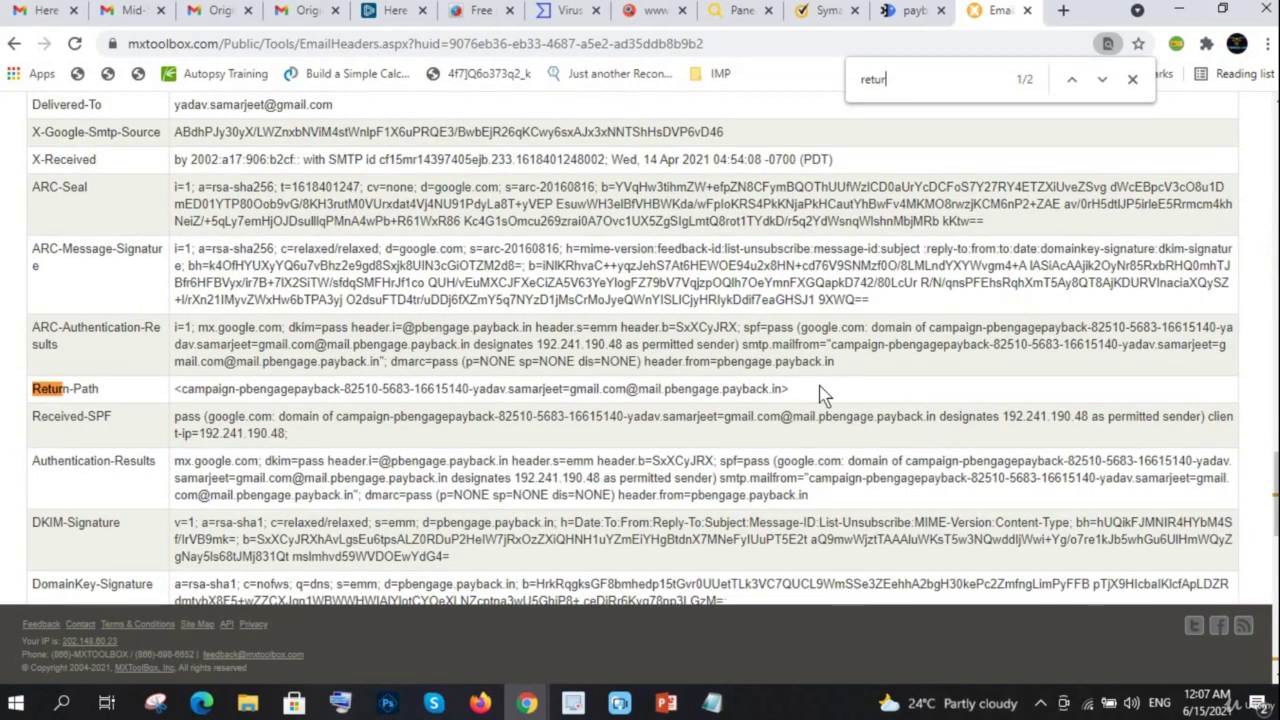
{"action": "left_click_drag", "start_coordinate": [795, 390], "coordinate": [34, 390]}
{"action": "scroll", "coordinate": [797, 455], "scroll_direction": "up", "scroll_amount": 3}
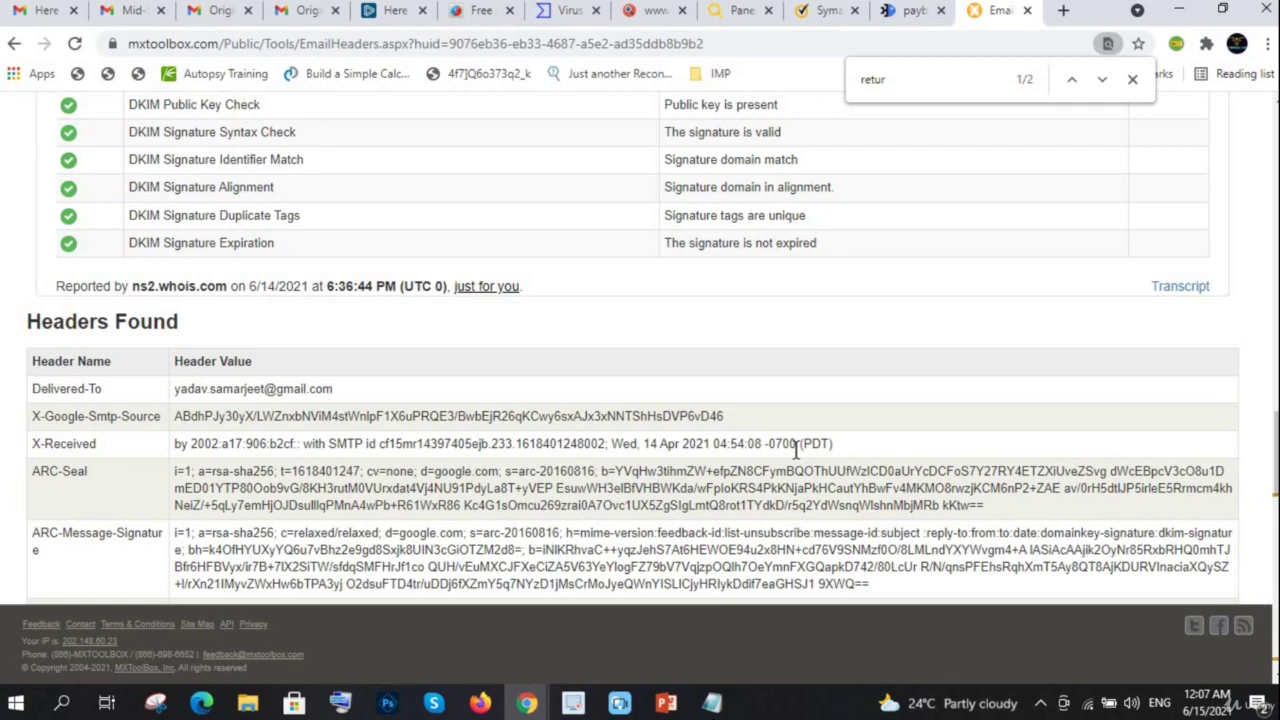
{"action": "scroll", "coordinate": [790, 463], "scroll_direction": "down", "scroll_amount": 2}
{"action": "scroll", "coordinate": [790, 465], "scroll_direction": "down", "scroll_amount": 4}
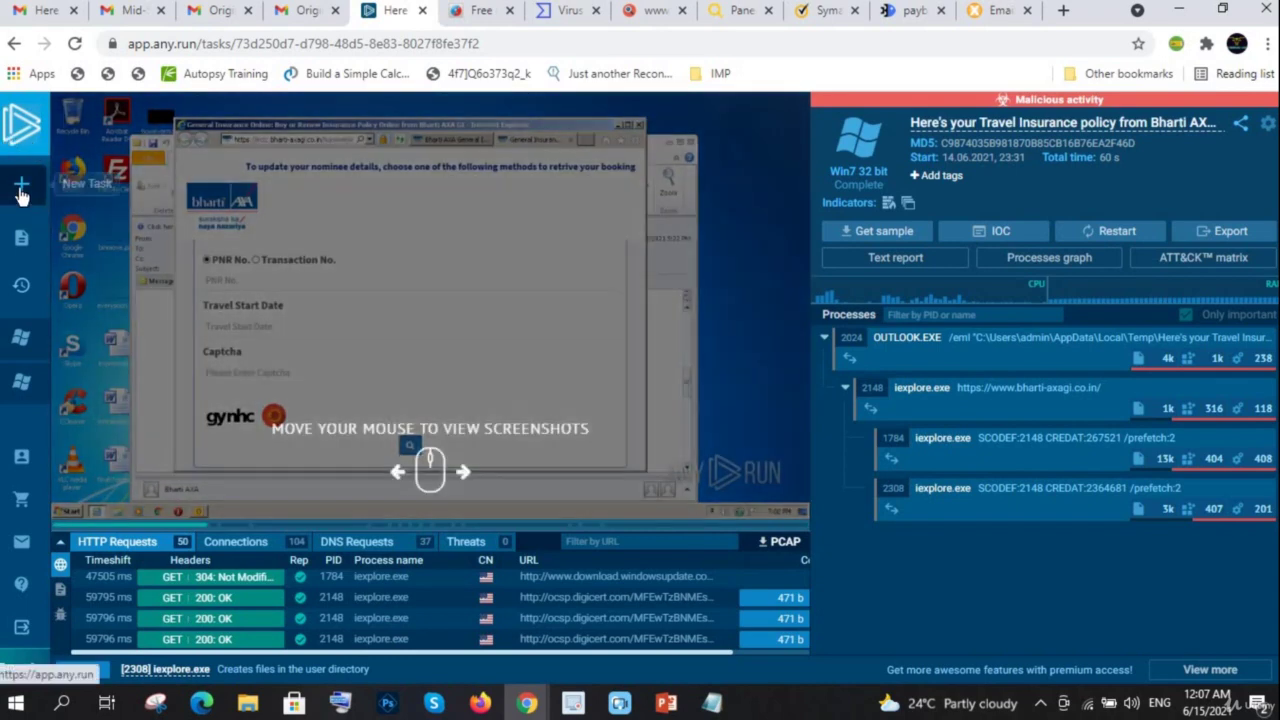
Upload the Mid-Season sale .eml as a new ANY.RUN public task on Windows 7 32-bit
{"action": "left_click", "coordinate": [22, 185]}
{"action": "left_click", "coordinate": [747, 312]}
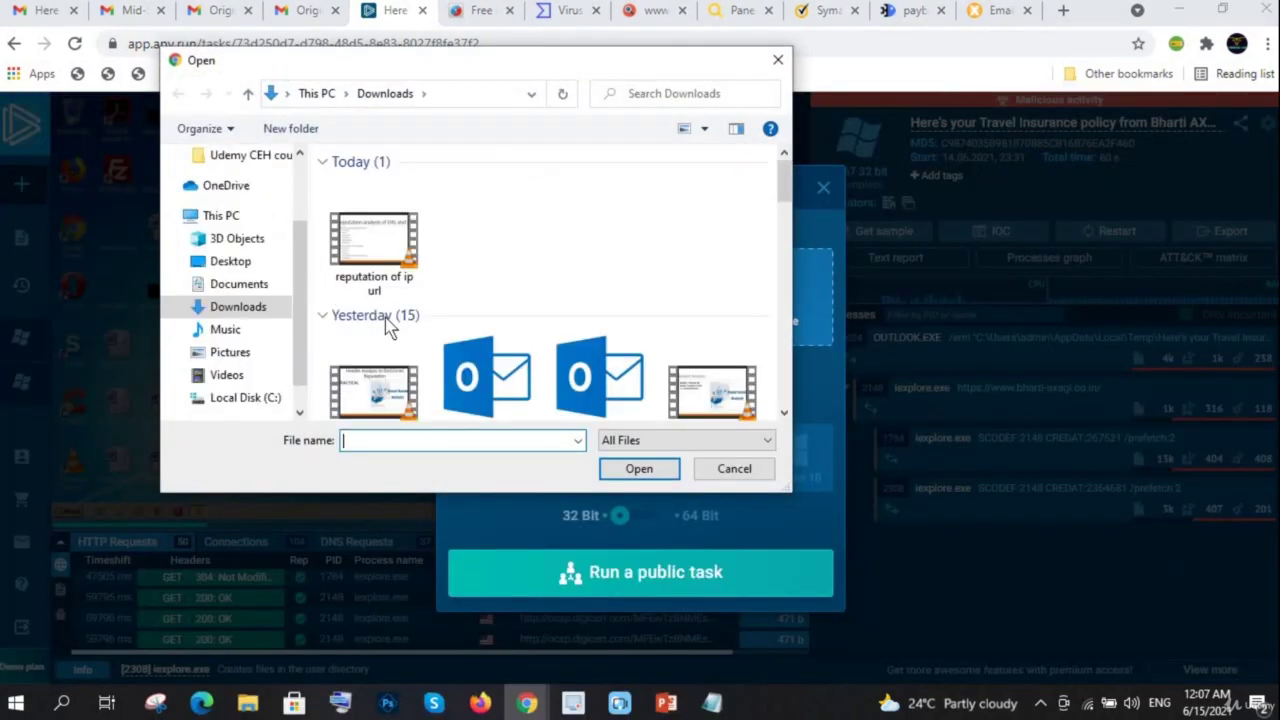
{"action": "scroll", "coordinate": [450, 340], "scroll_direction": "down", "scroll_amount": 2}
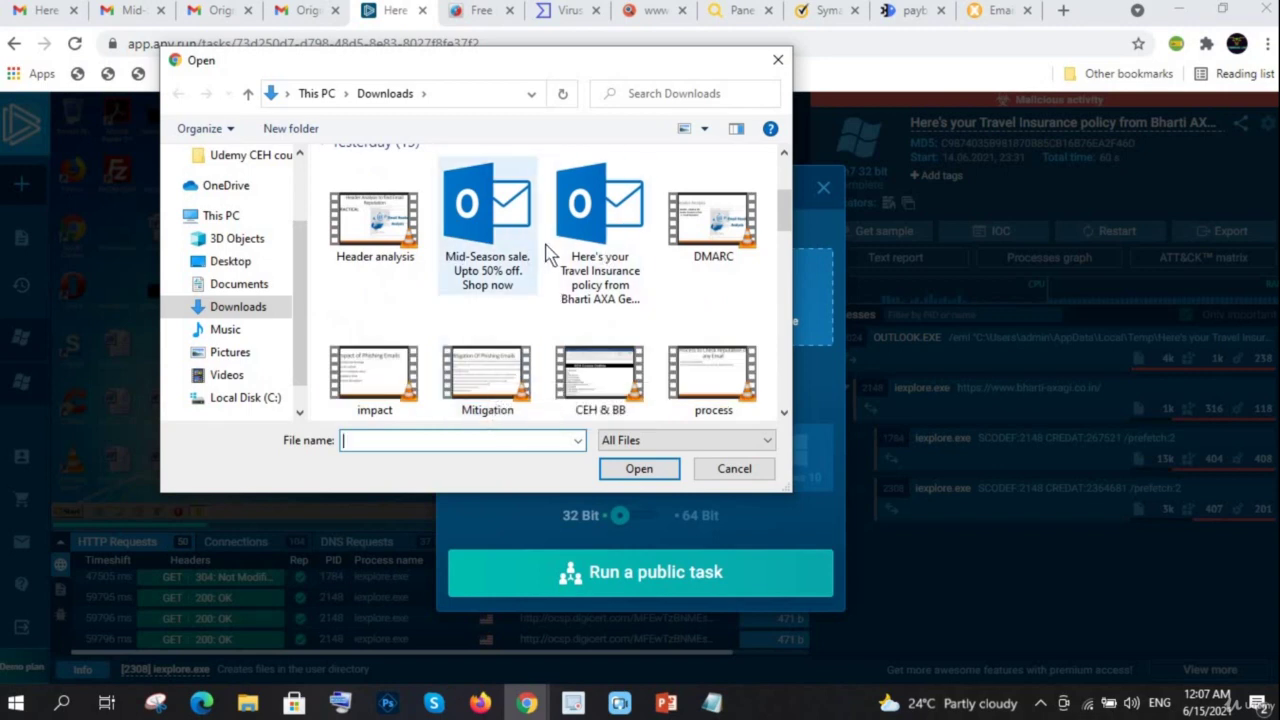
{"action": "left_click", "coordinate": [505, 260]}
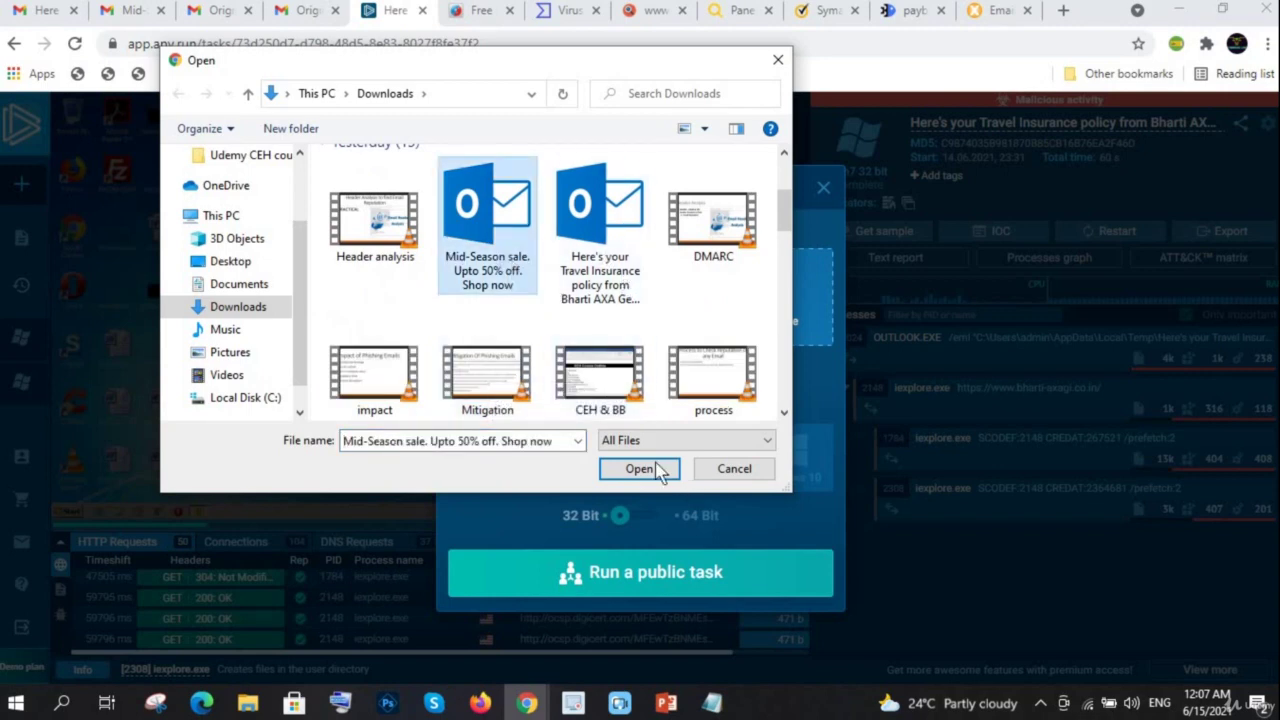
{"action": "left_click", "coordinate": [660, 468]}
{"action": "left_click", "coordinate": [707, 566]}
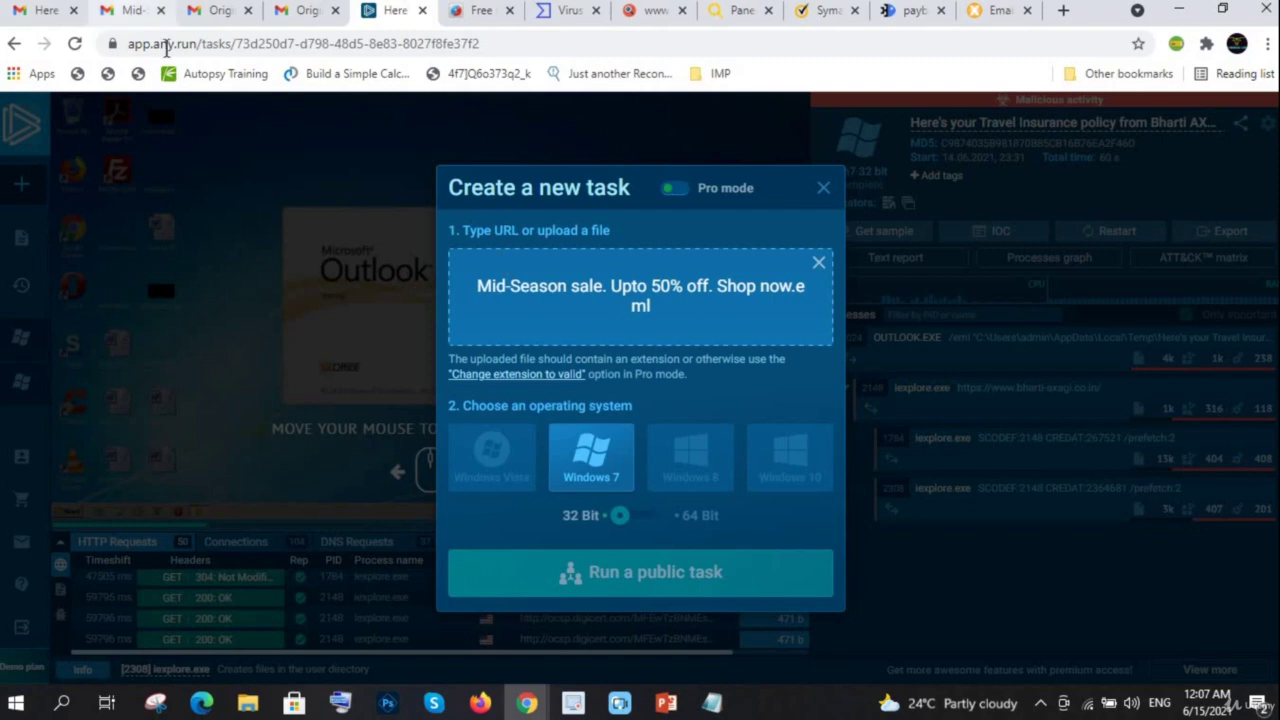
{"action": "left_click", "coordinate": [130, 10]}
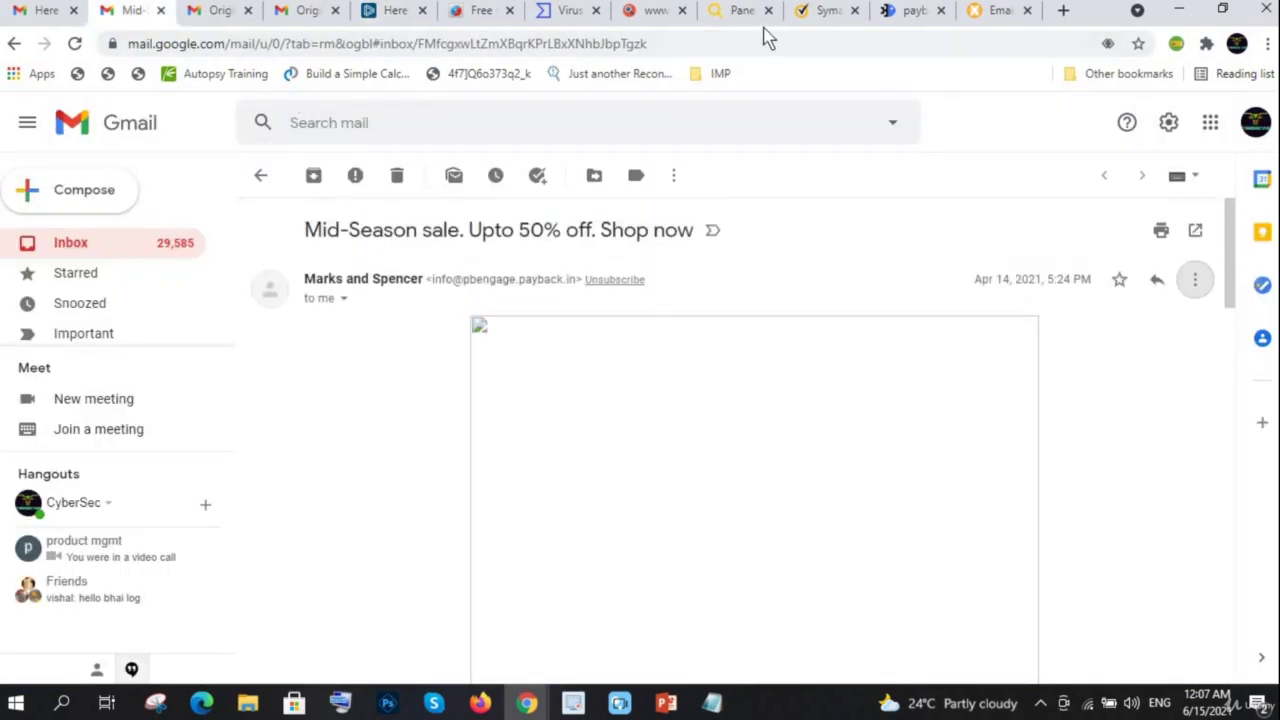
{"action": "left_click", "coordinate": [400, 12]}
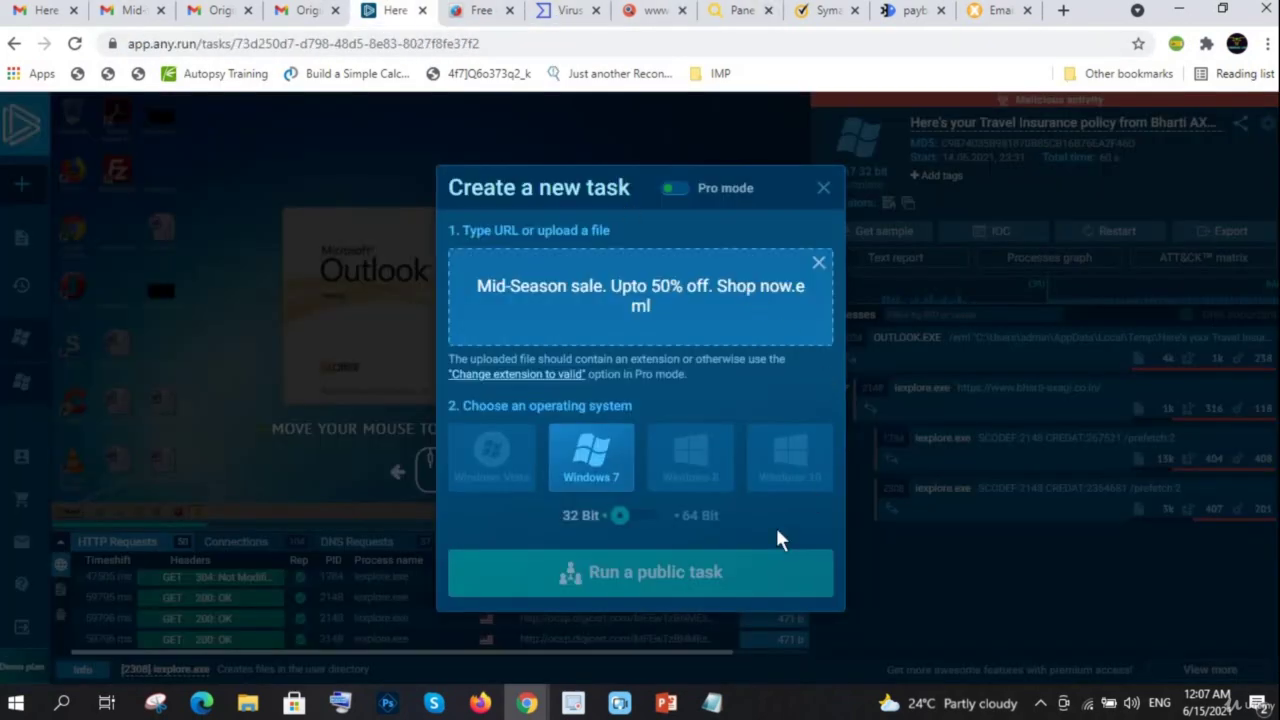
{"action": "left_click", "coordinate": [656, 572]}
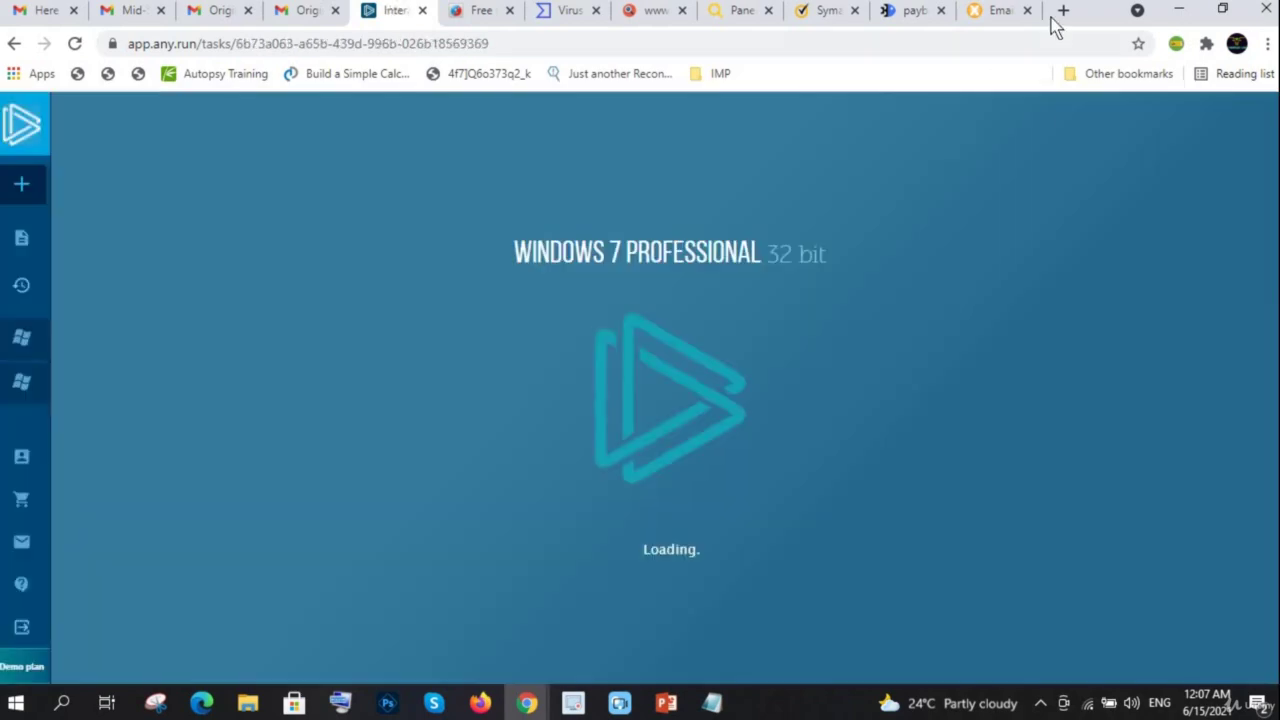
Upload the Mid-Season sale email file to Hybrid Analysis and accept the terms
{"action": "left_click", "coordinate": [478, 12]}
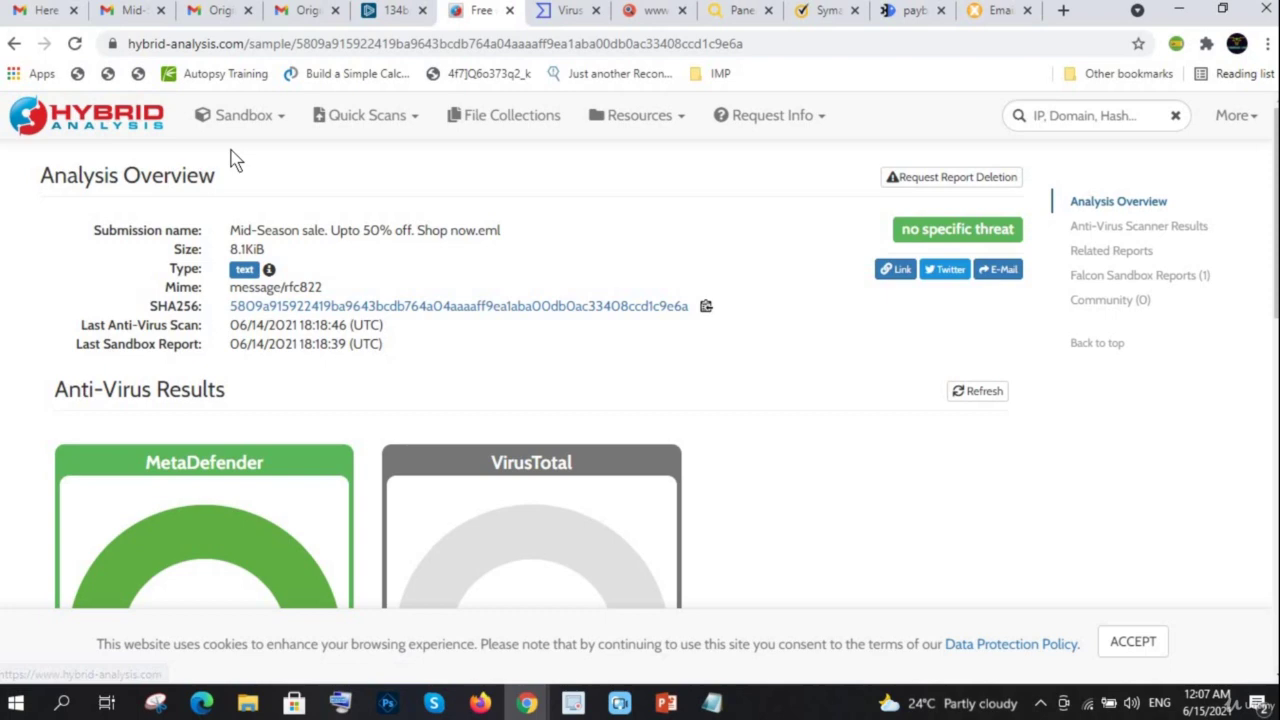
{"action": "key", "text": "F5"}
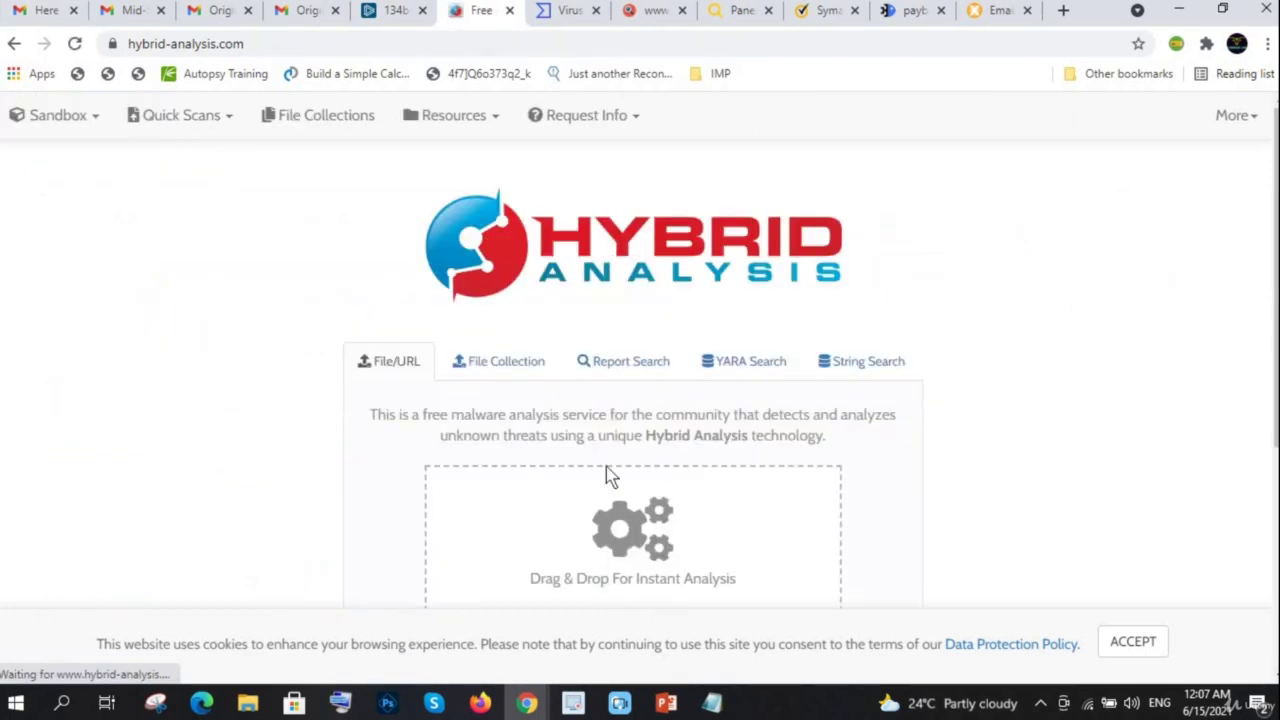
{"action": "scroll", "coordinate": [620, 392], "scroll_direction": "down", "scroll_amount": 2}
{"action": "left_click", "coordinate": [620, 392]}
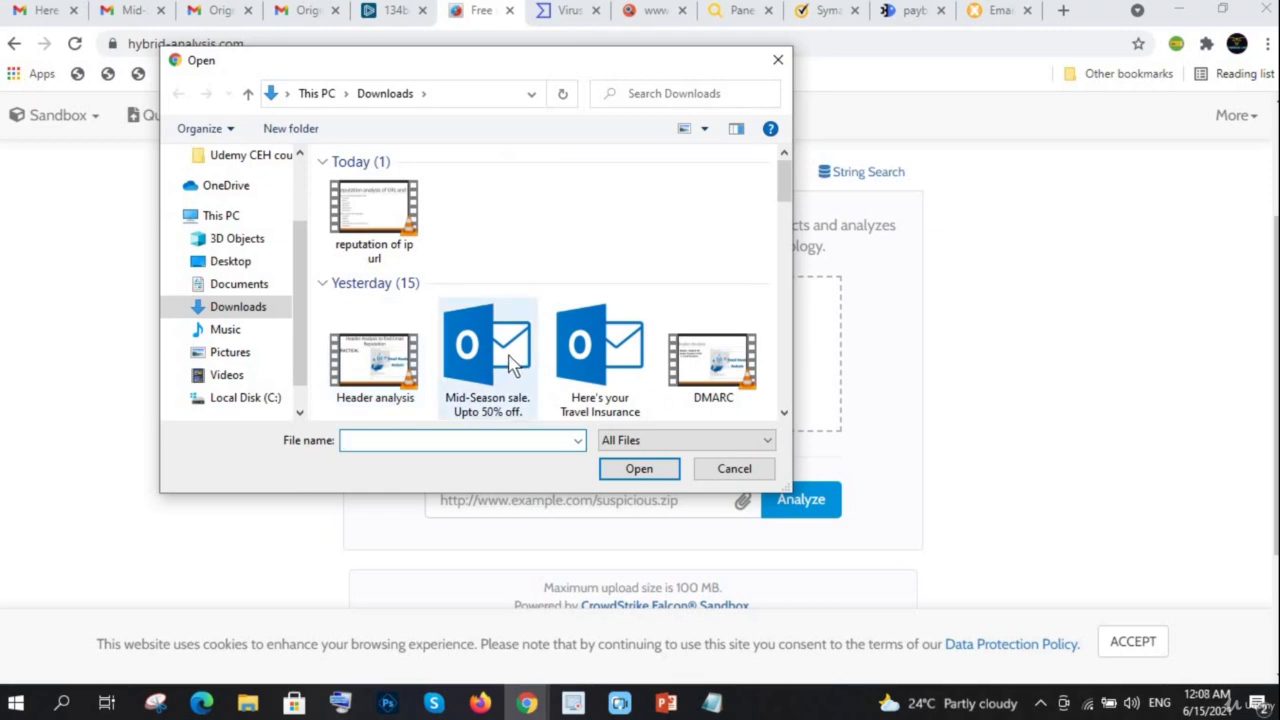
{"action": "double_click", "coordinate": [512, 362]}
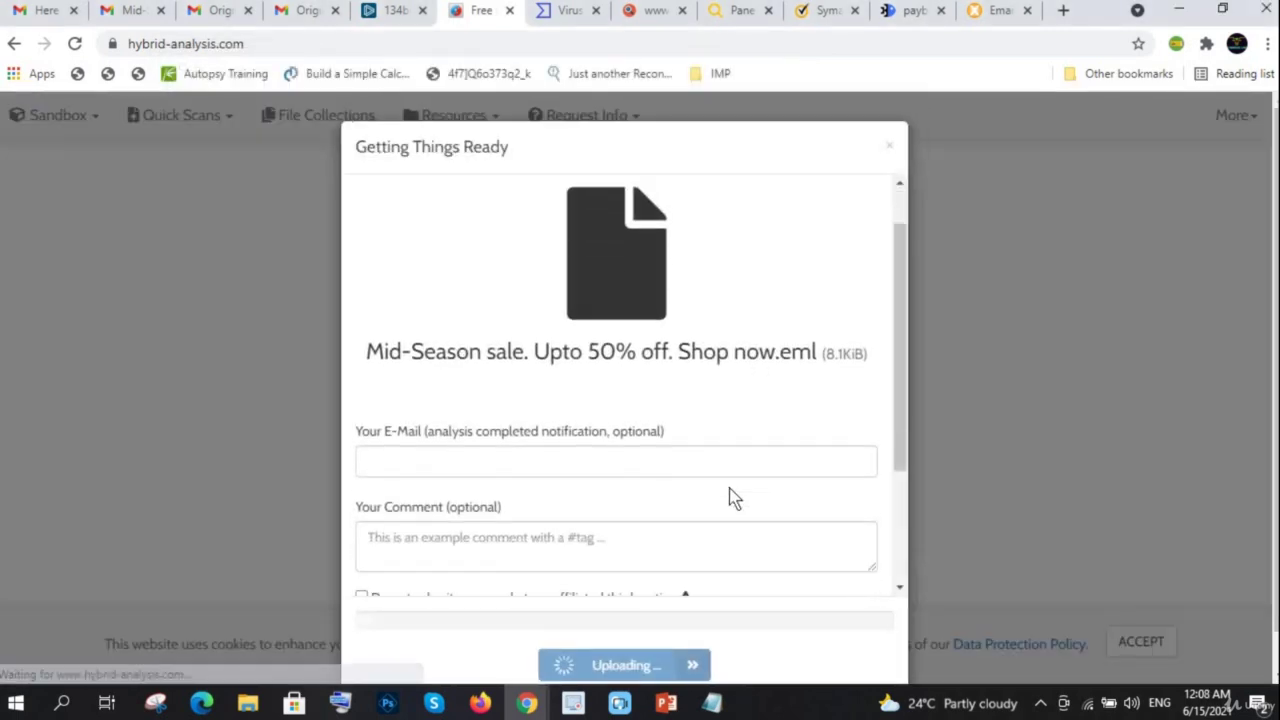
{"action": "scroll", "coordinate": [732, 497], "scroll_direction": "down", "scroll_amount": 3}
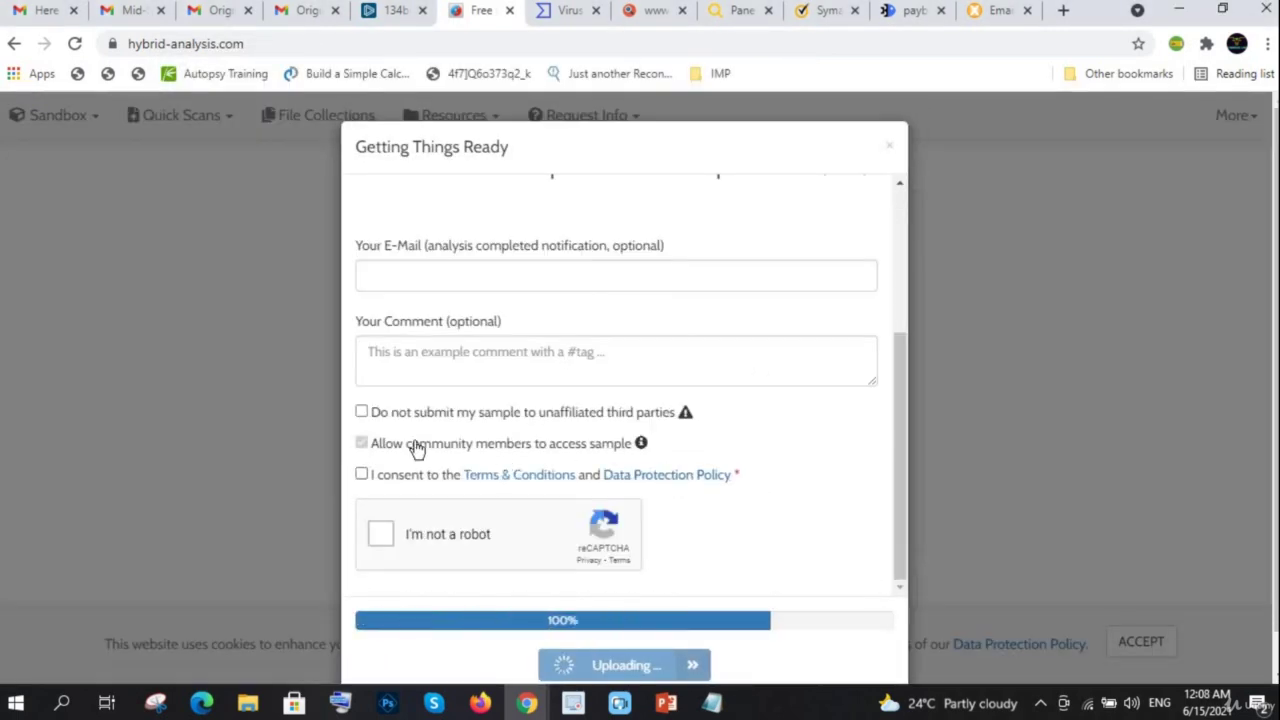
{"action": "left_click", "coordinate": [362, 474]}
Pass the robot check and submit a public Windows 7 64-bit analysis
{"action": "left_click", "coordinate": [385, 536]}
{"action": "scroll", "coordinate": [857, 517], "scroll_direction": "down", "scroll_amount": 1}
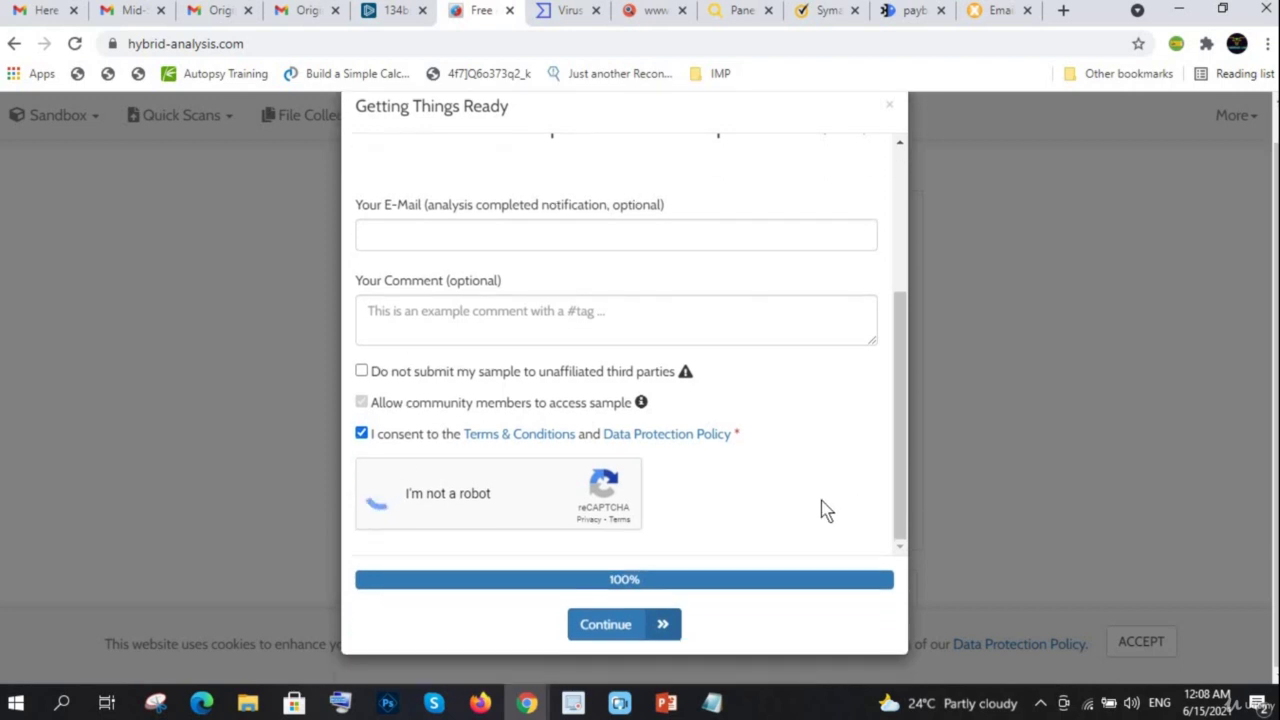
{"action": "left_click", "coordinate": [620, 625]}
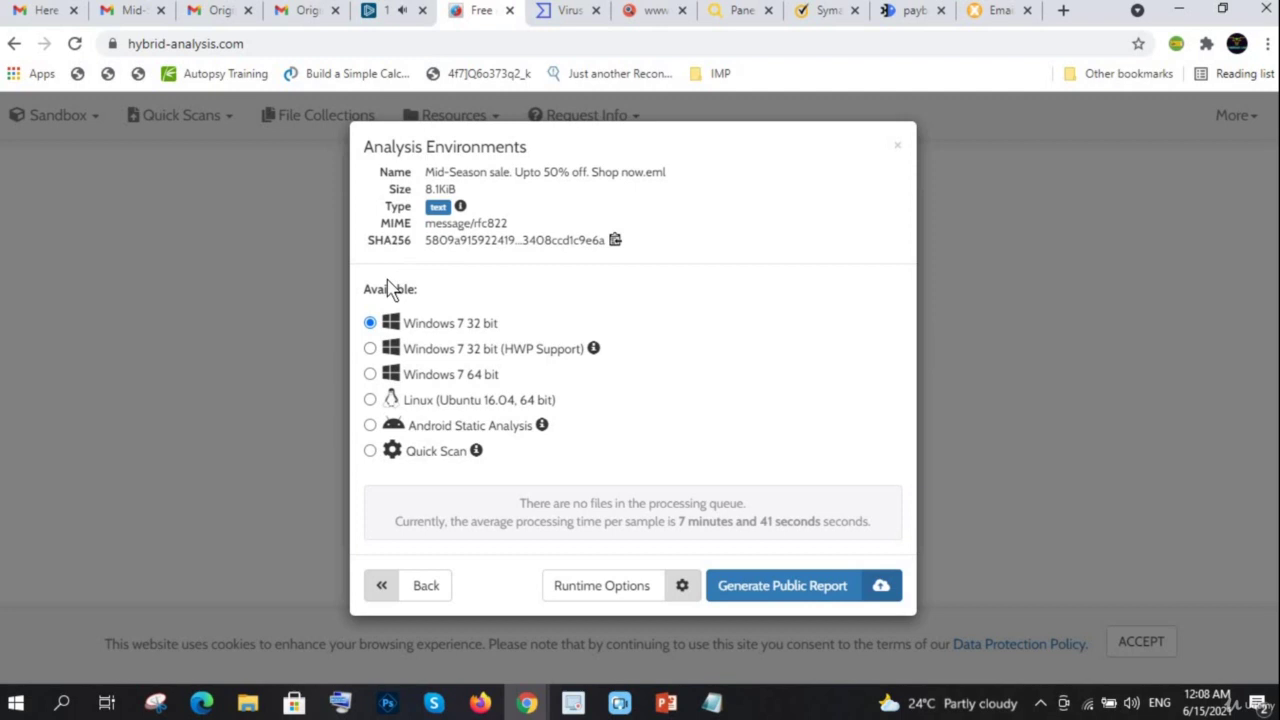
{"action": "left_click", "coordinate": [372, 380]}
{"action": "mouse_move", "coordinate": [782, 586]}
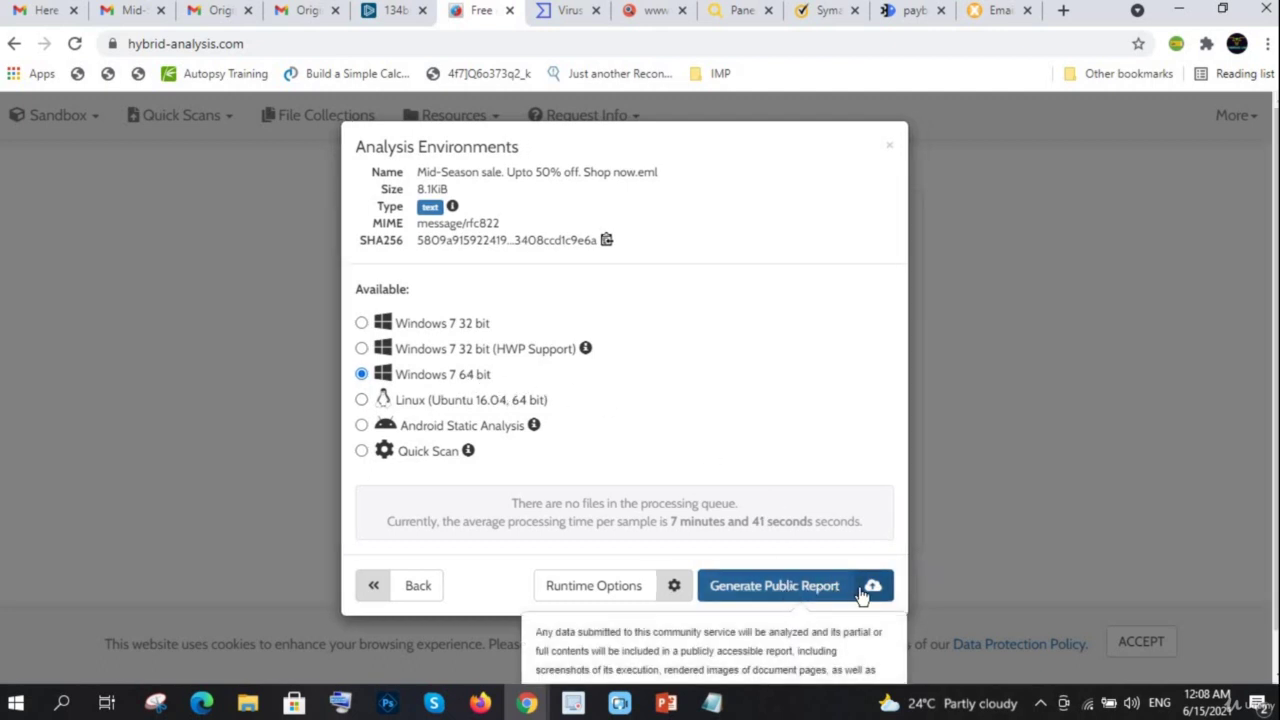
{"action": "left_click", "coordinate": [716, 594]}
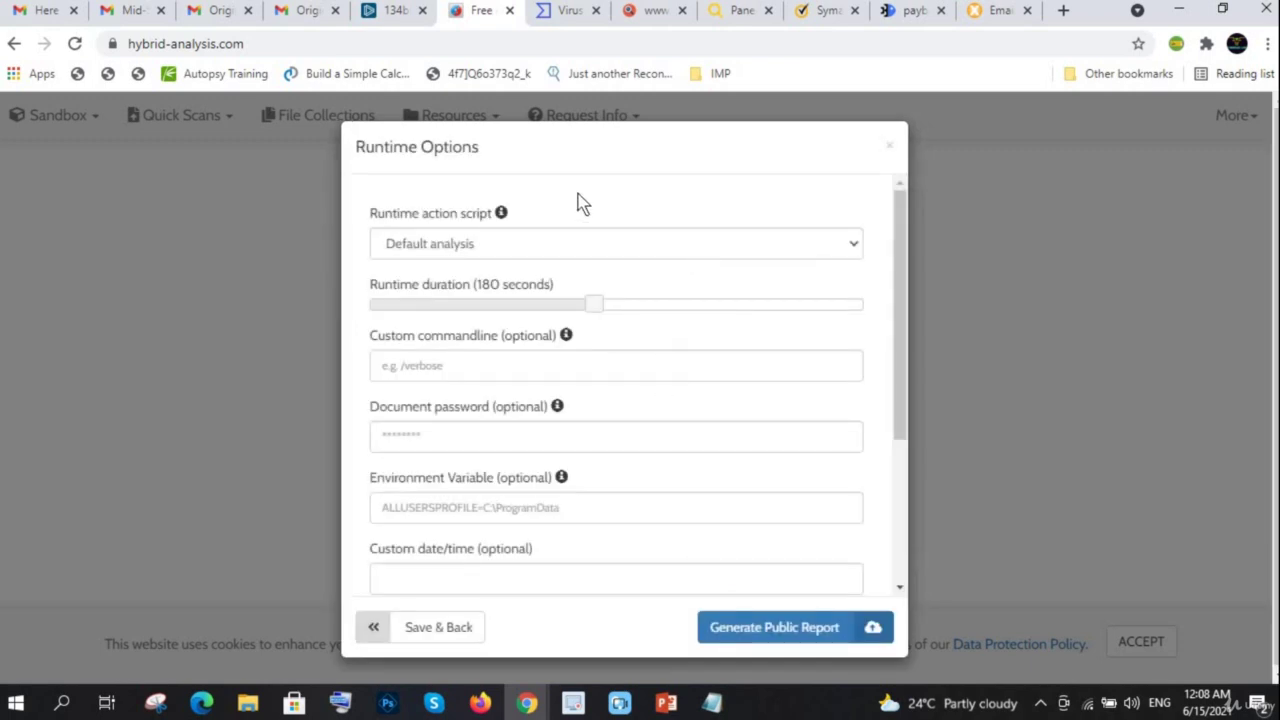
{"action": "left_click", "coordinate": [430, 630]}
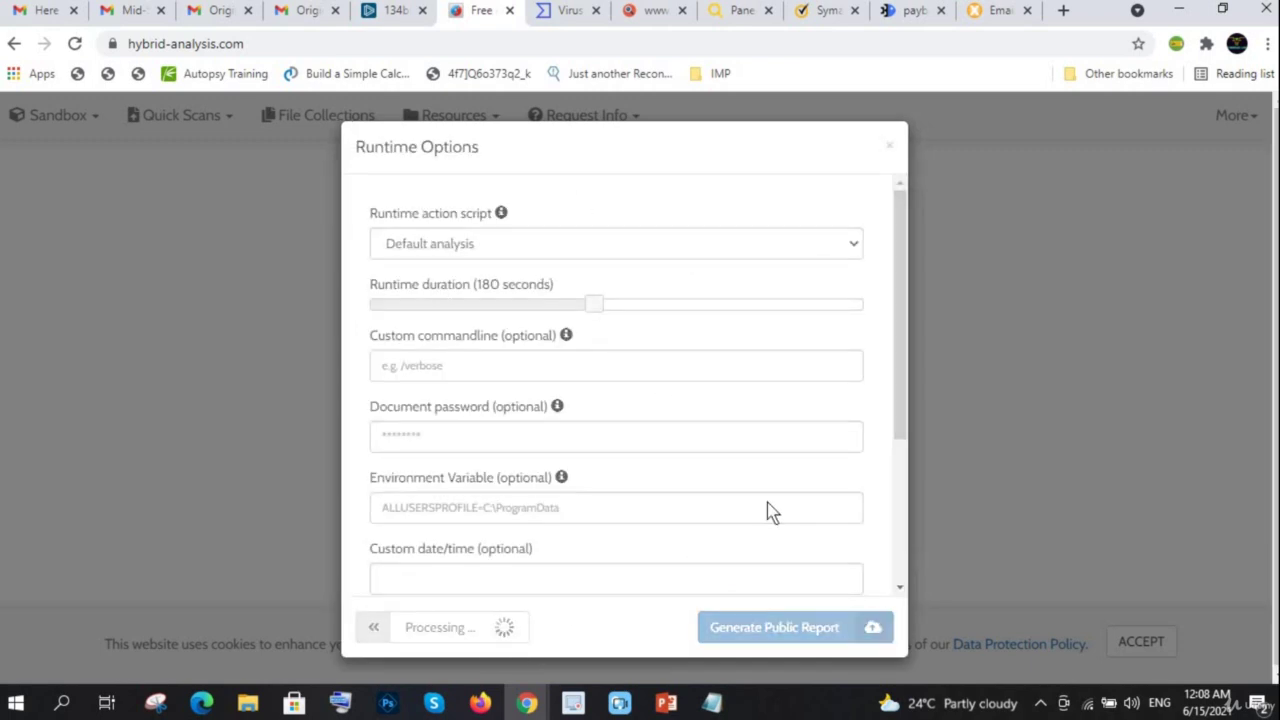
{"action": "left_click", "coordinate": [818, 586]}
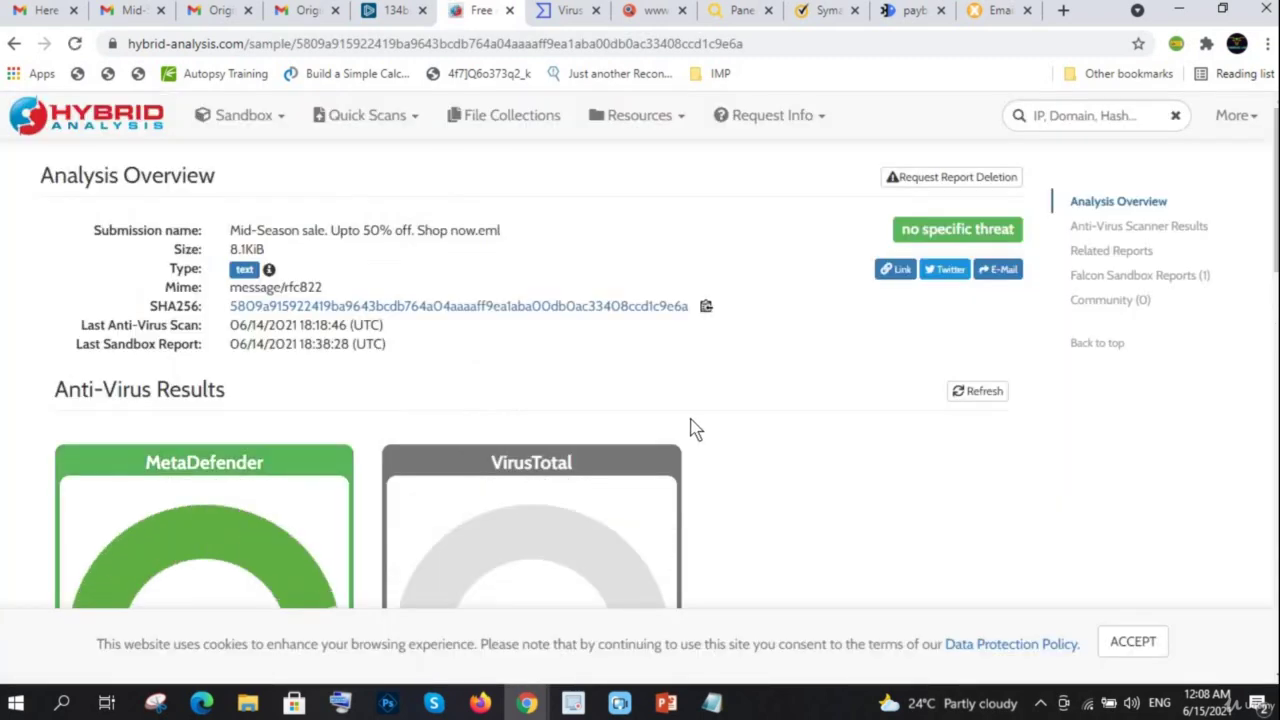
Scroll the report: no specific threat, MetaDefender CLEAN, sandbox run queued
{"action": "scroll", "coordinate": [694, 429], "scroll_direction": "down", "scroll_amount": 3}
{"action": "scroll", "coordinate": [600, 330], "scroll_direction": "up", "scroll_amount": 3}
{"action": "scroll", "coordinate": [662, 275], "scroll_direction": "down", "scroll_amount": 4}
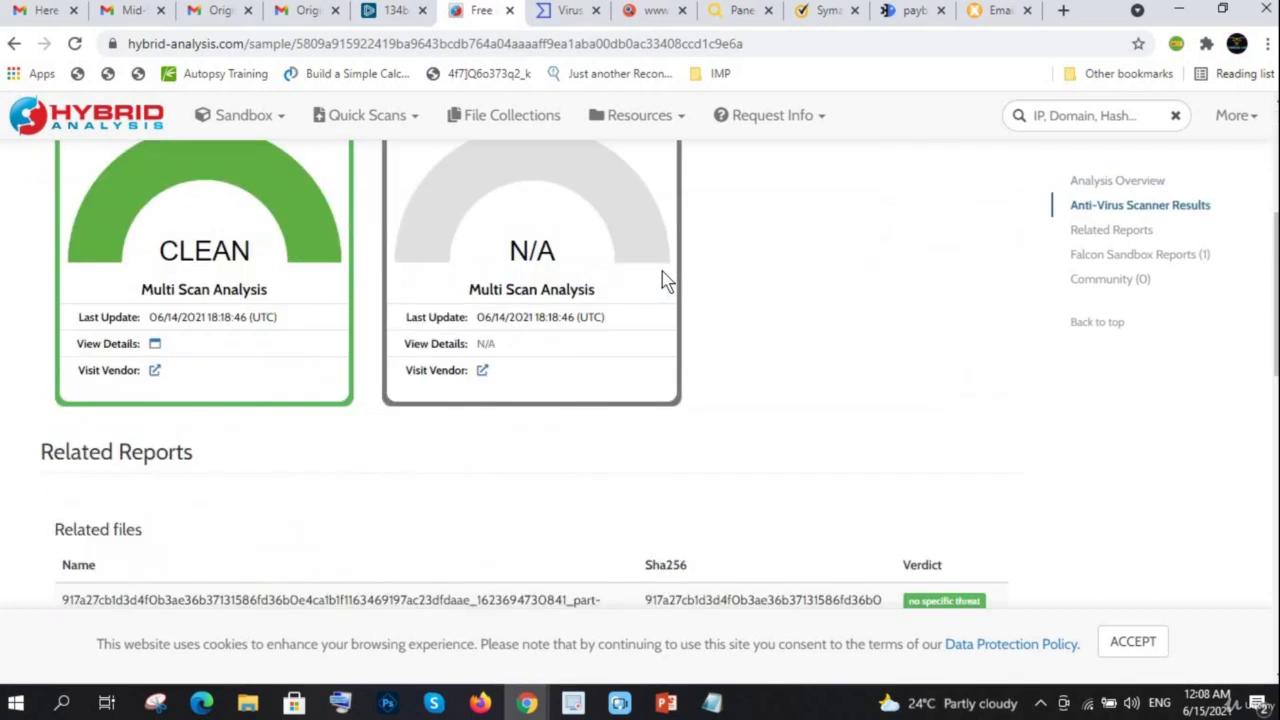
{"action": "scroll", "coordinate": [662, 275], "scroll_direction": "down", "scroll_amount": 3}
{"action": "scroll", "coordinate": [663, 281], "scroll_direction": "down", "scroll_amount": 5}
{"action": "scroll", "coordinate": [663, 280], "scroll_direction": "up", "scroll_amount": 3}
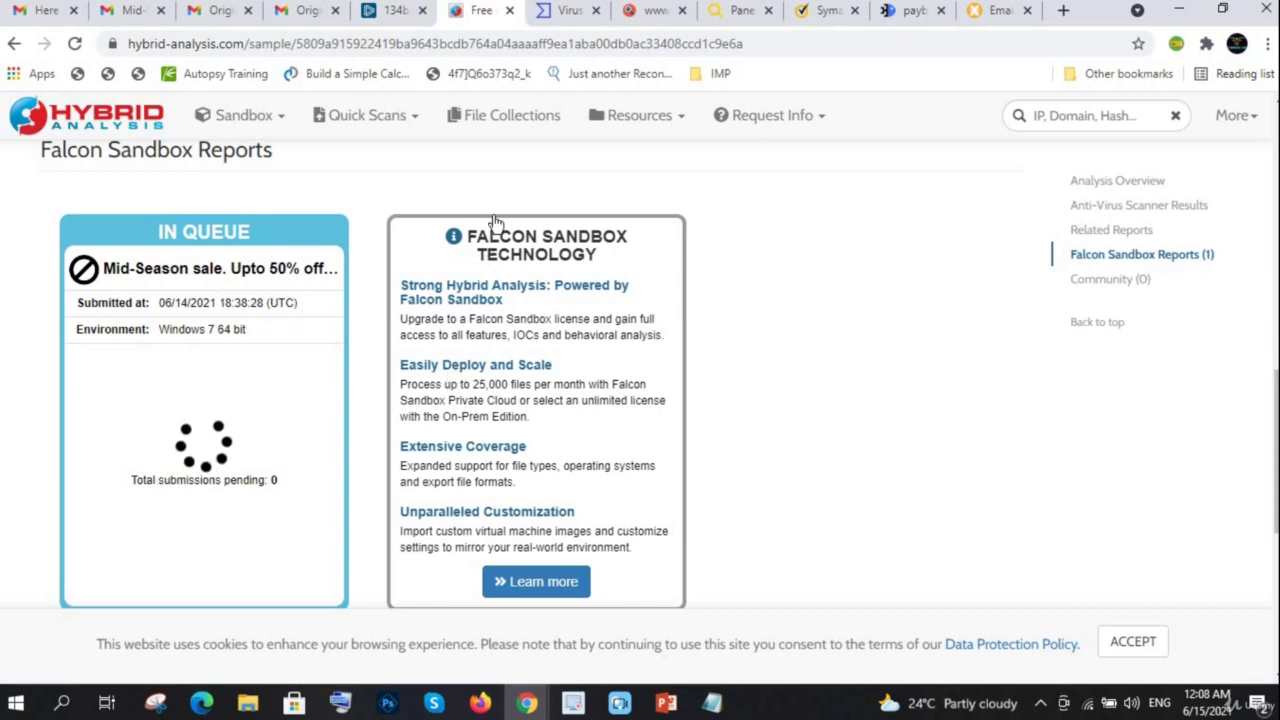
Open the email's 'click here' link three times in the ANY.RUN sandbox, closing Internet Explorer between runs
{"action": "left_click", "coordinate": [395, 12]}
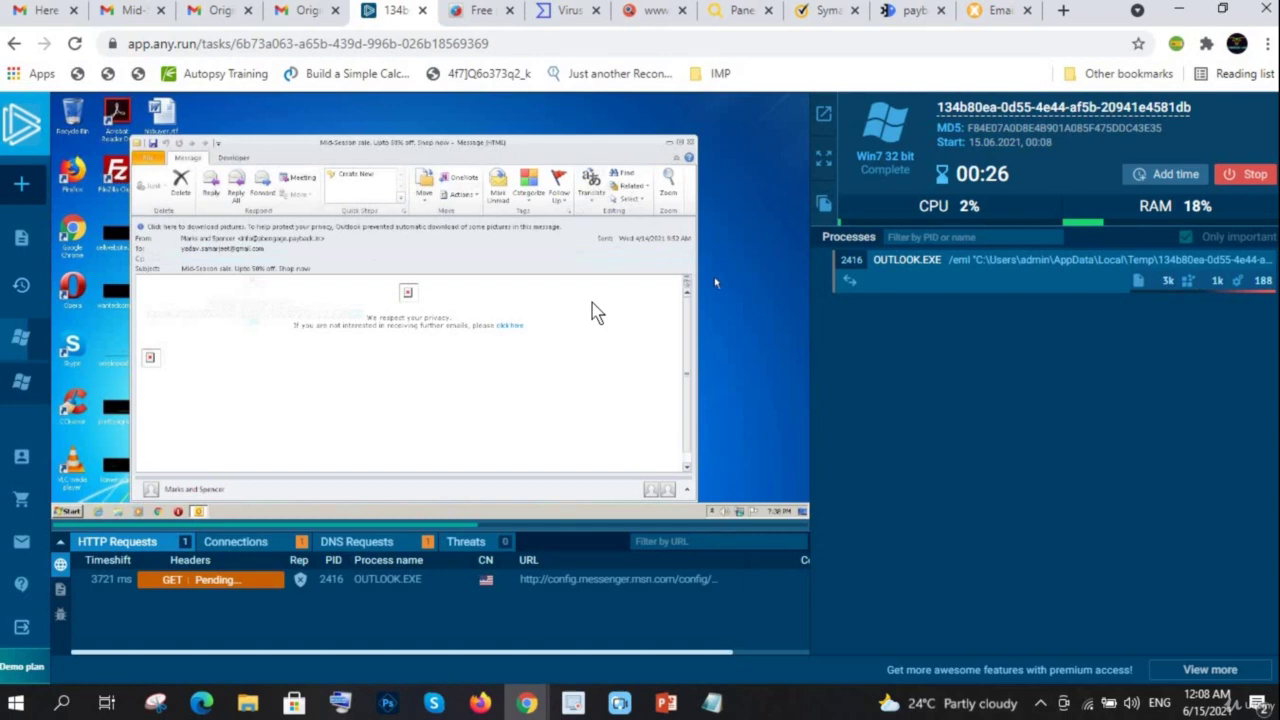
{"action": "left_click", "coordinate": [510, 330]}
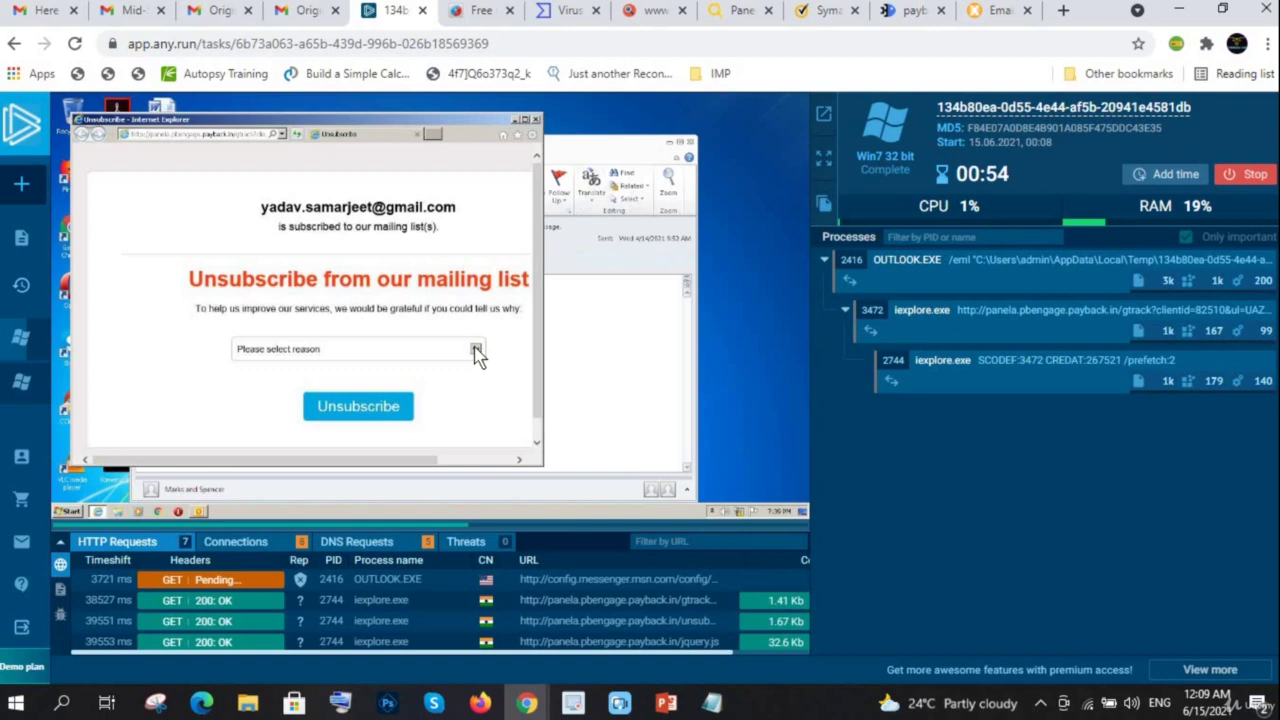
{"action": "left_click", "coordinate": [372, 405]}
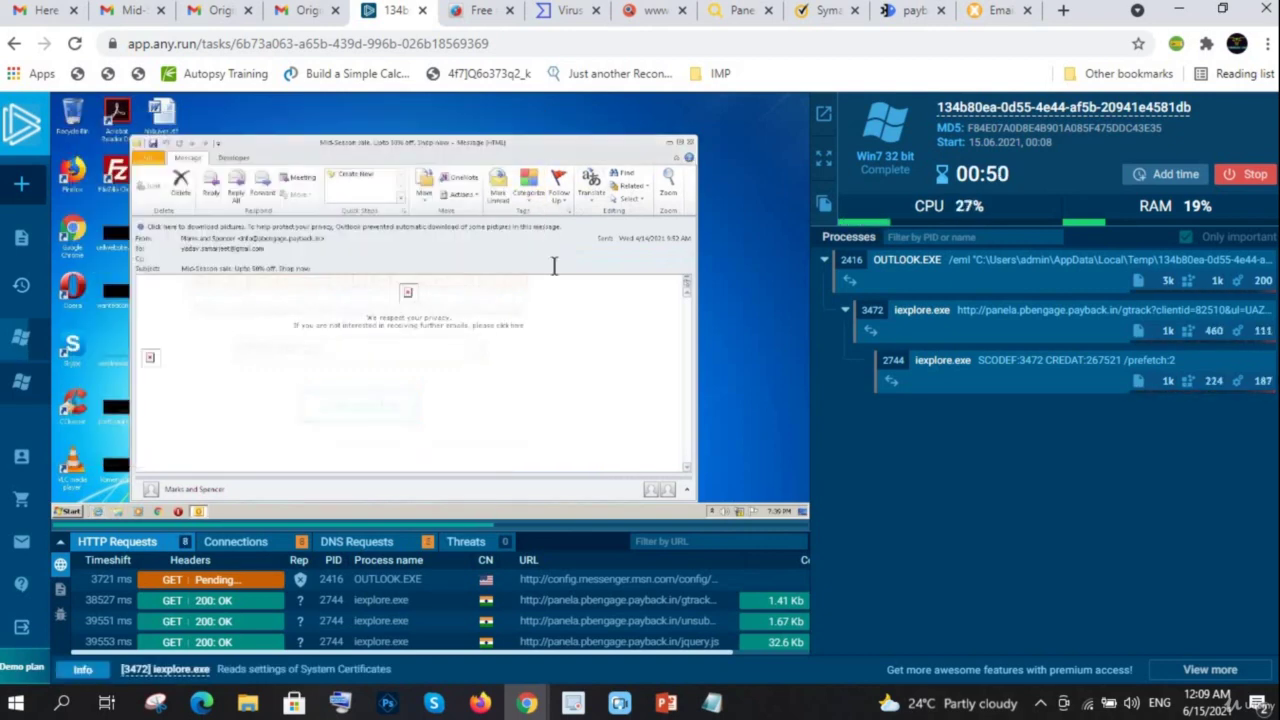
{"action": "left_click", "coordinate": [510, 325]}
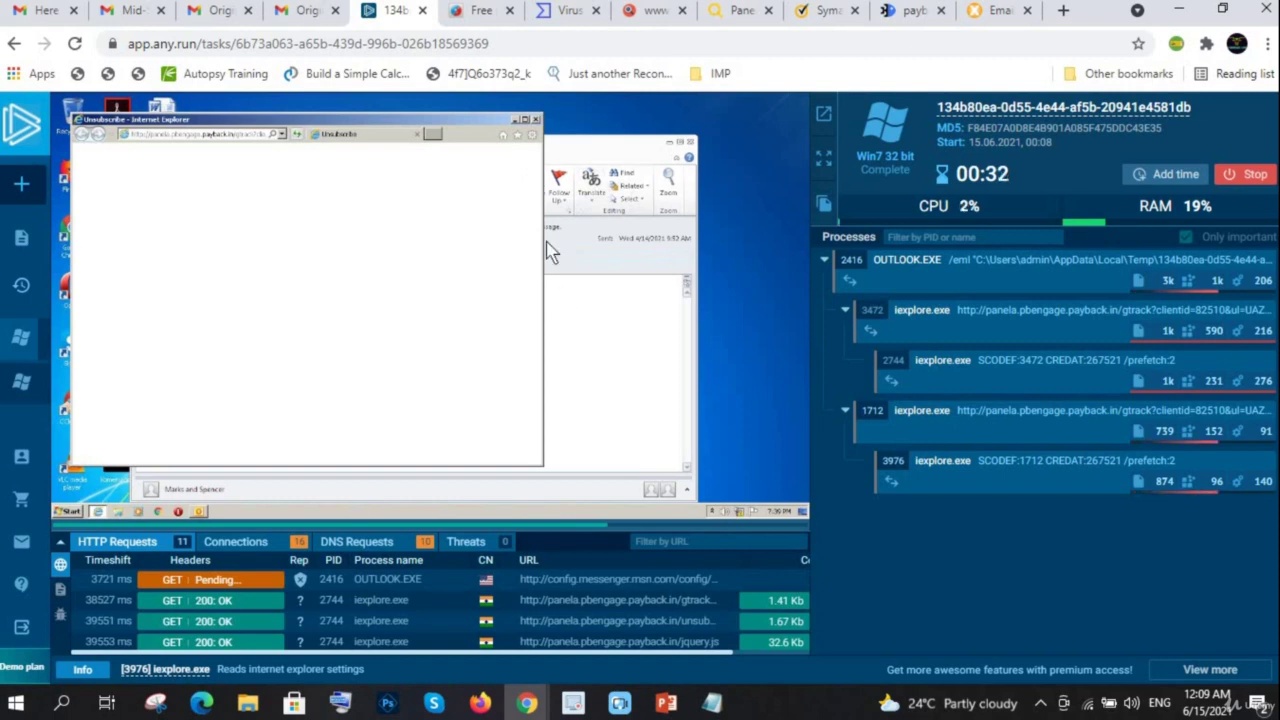
{"action": "left_click", "coordinate": [536, 119]}
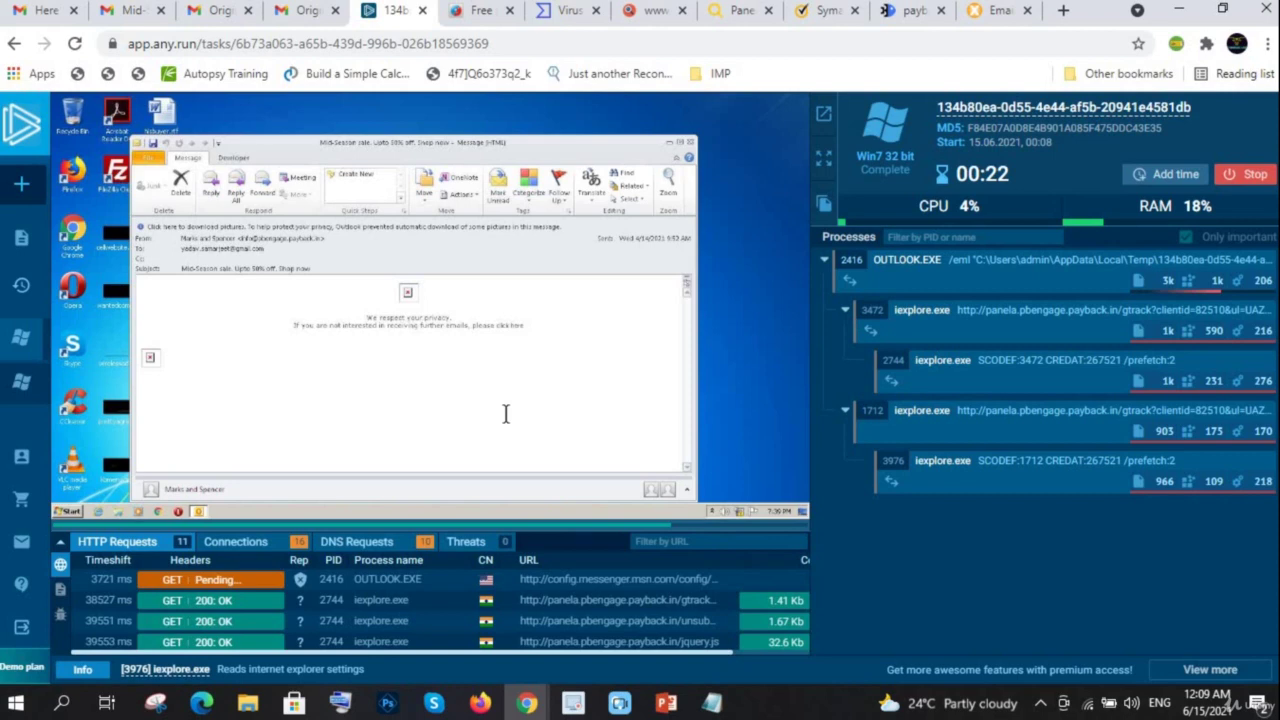
{"action": "left_click", "coordinate": [511, 327]}
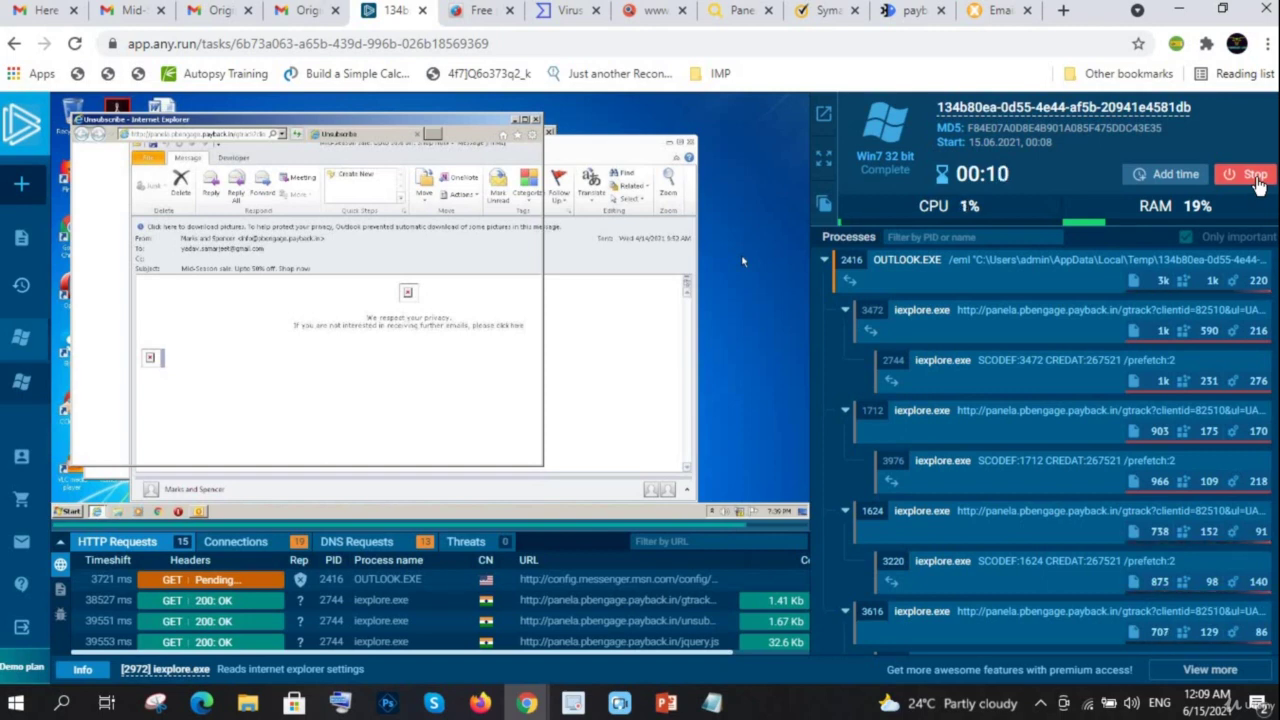
Stop the ANY.RUN sandbox task and return to the Hybrid Analysis report
{"action": "left_click", "coordinate": [1255, 176]}
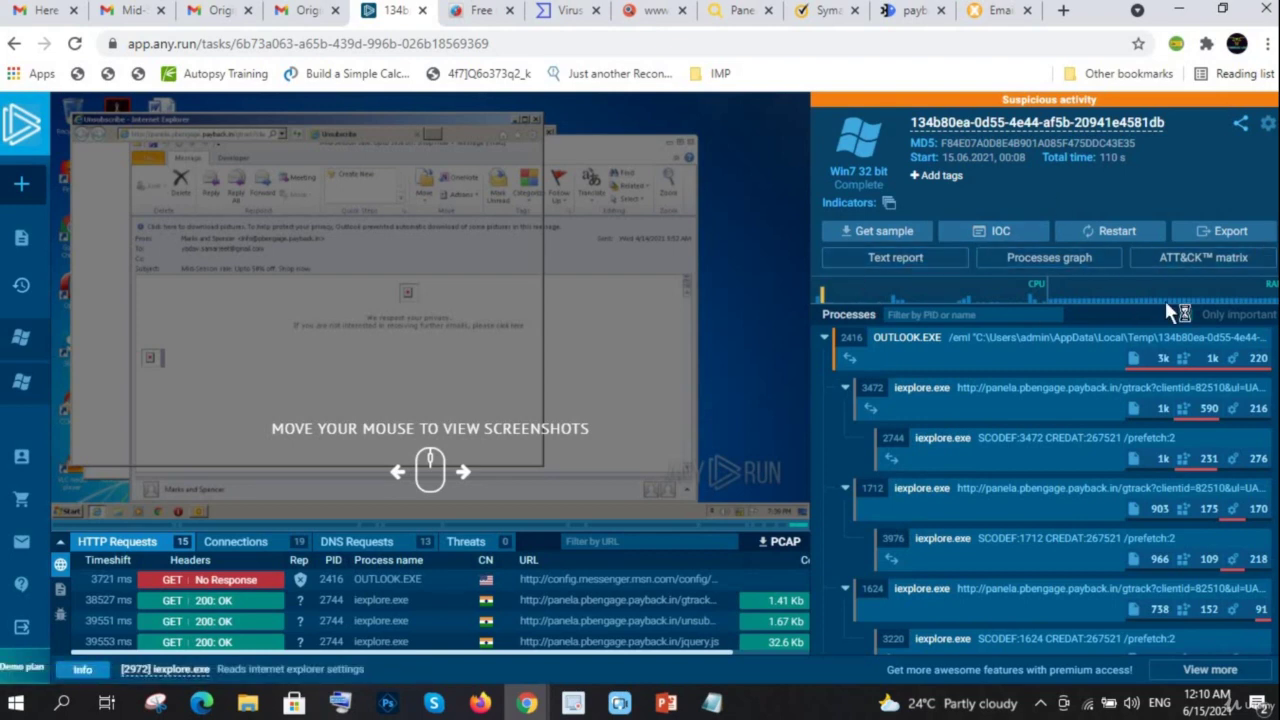
{"action": "left_click", "coordinate": [484, 12]}
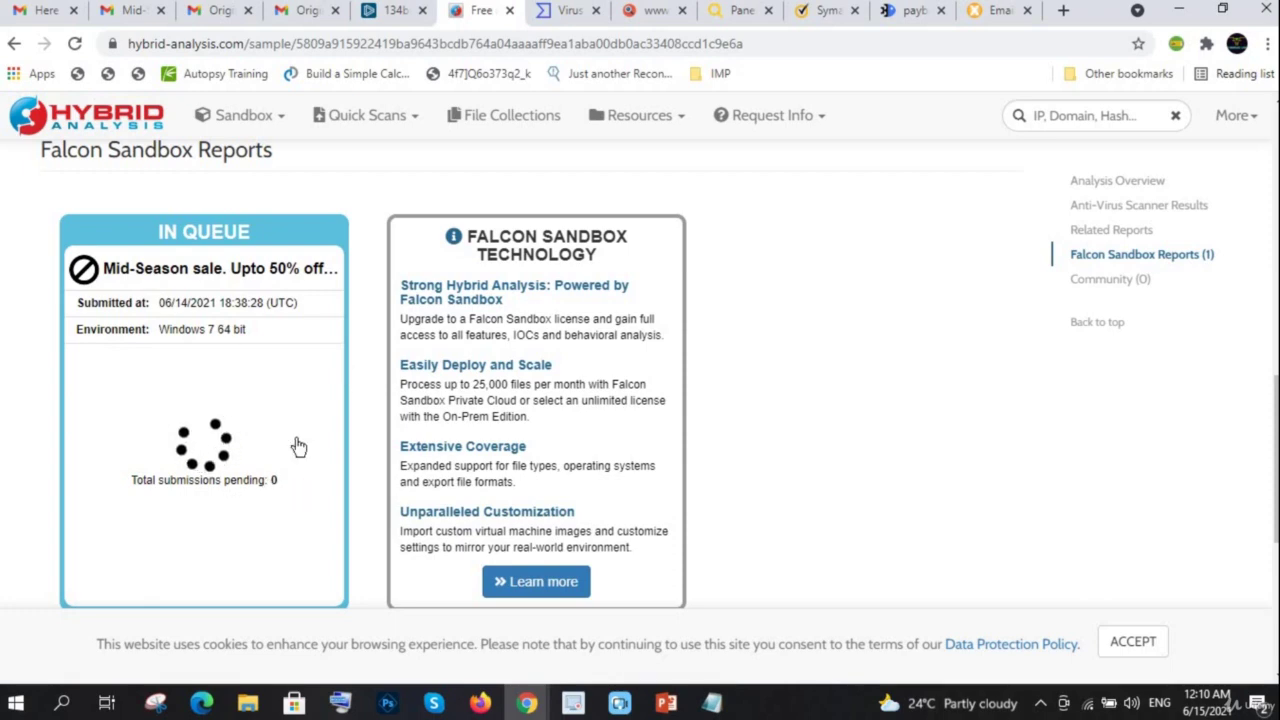
Scroll through the Hybrid Analysis report to check the queued Falcon sandbox run
{"action": "scroll", "coordinate": [297, 446], "scroll_direction": "down", "scroll_amount": 4}
{"action": "scroll", "coordinate": [418, 470], "scroll_direction": "up", "scroll_amount": 4}
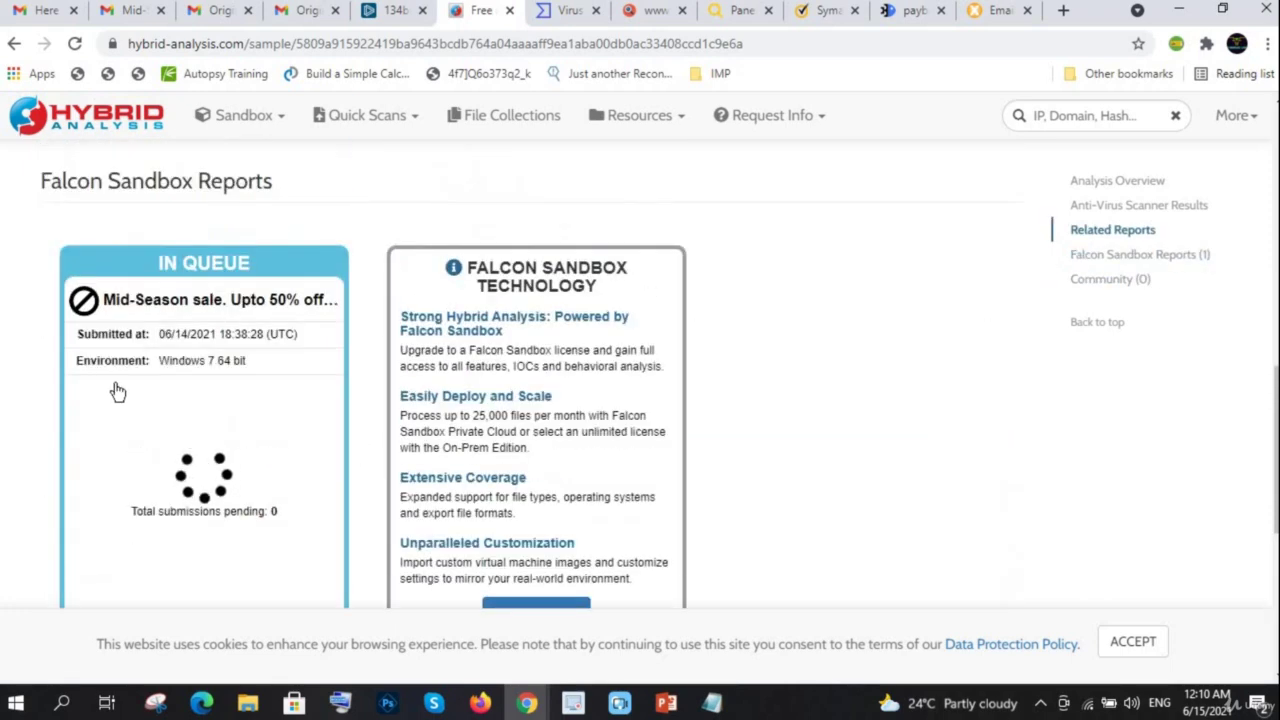
{"action": "scroll", "coordinate": [114, 389], "scroll_direction": "down", "scroll_amount": 2}
{"action": "scroll", "coordinate": [319, 420], "scroll_direction": "up", "scroll_amount": 1}
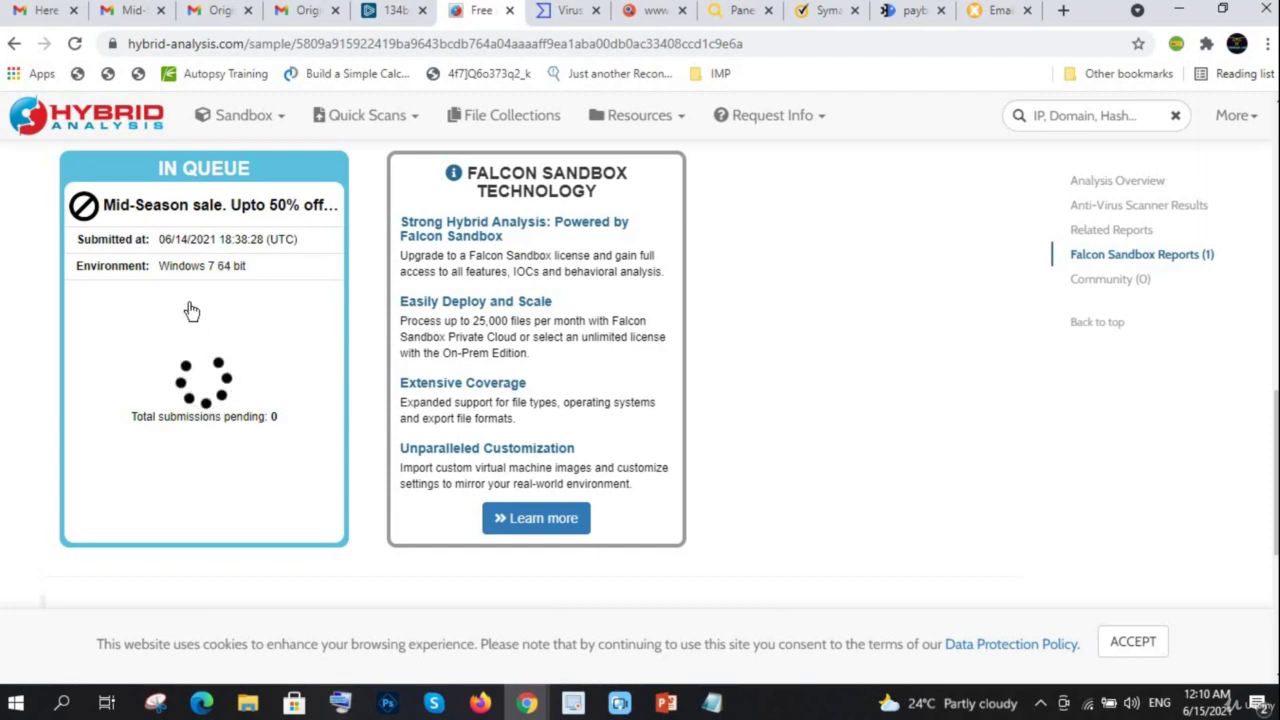
{"action": "scroll", "coordinate": [646, 306], "scroll_direction": "up", "scroll_amount": 5}
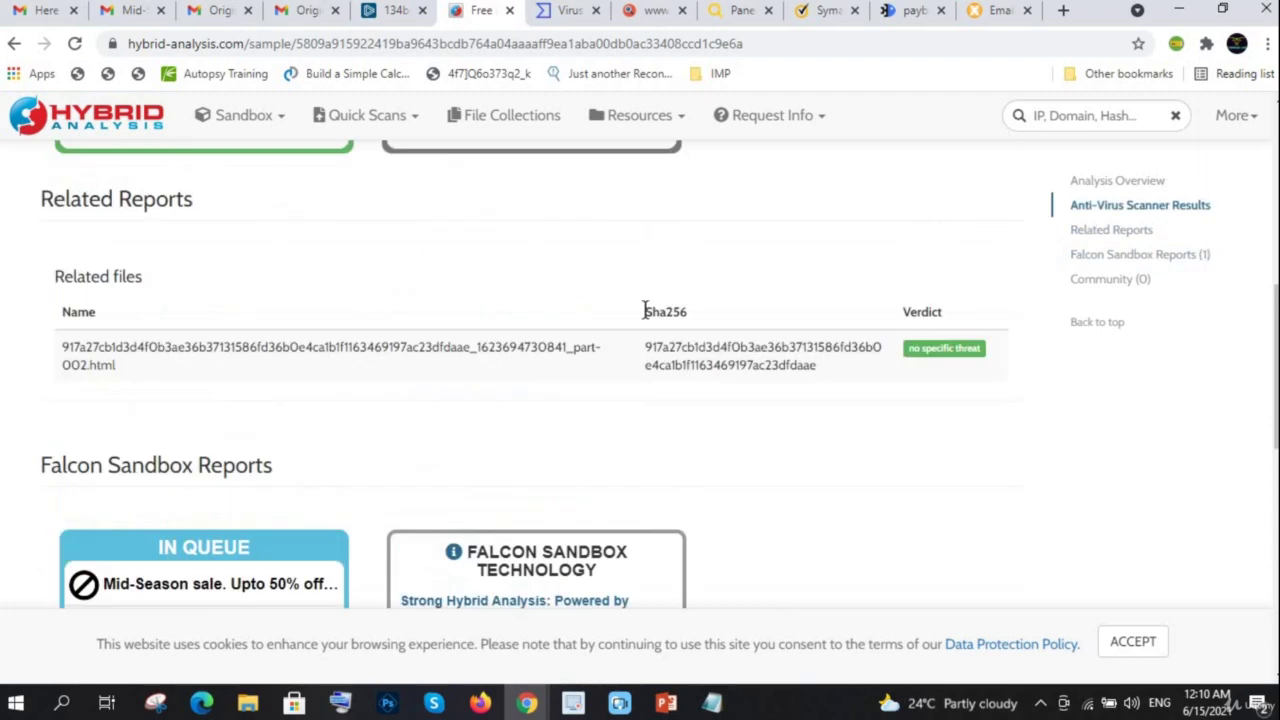
{"action": "scroll", "coordinate": [734, 320], "scroll_direction": "up", "scroll_amount": 5}
{"action": "scroll", "coordinate": [149, 366], "scroll_direction": "up", "scroll_amount": 5}
{"action": "scroll", "coordinate": [239, 478], "scroll_direction": "down", "scroll_amount": 4}
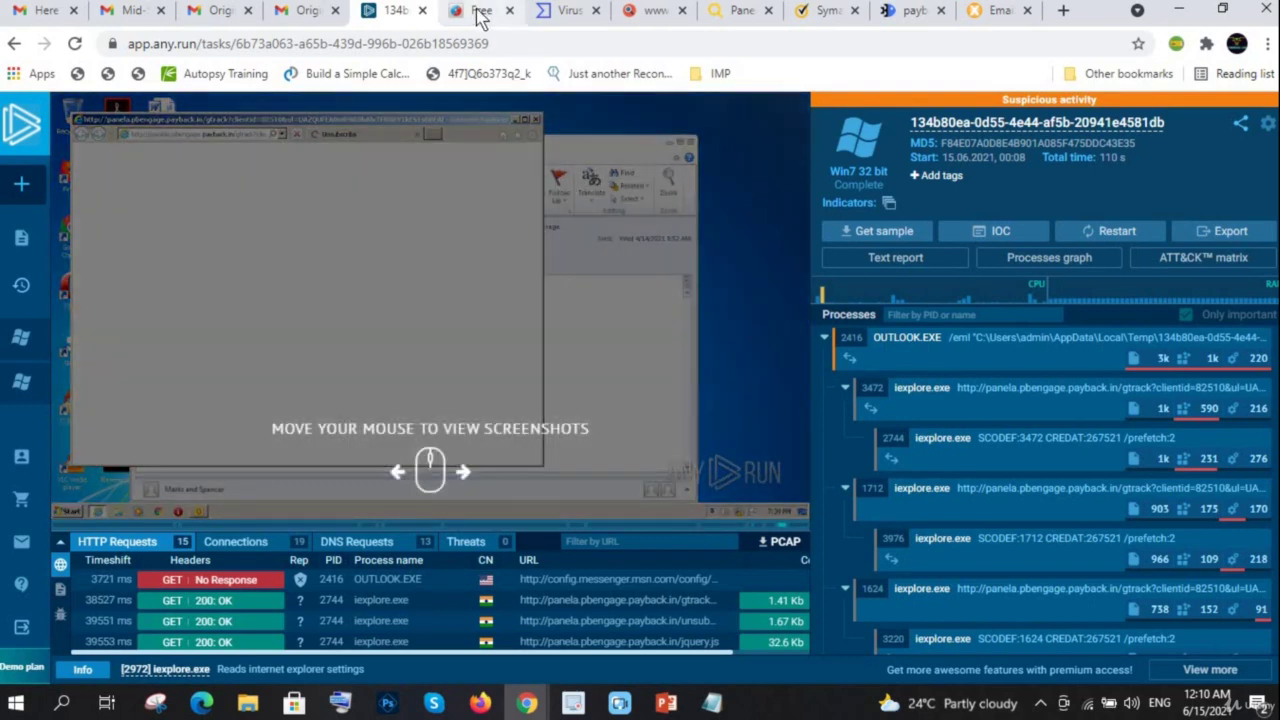
Launch Word from Windows search with a new blank document, maximized to full screen
{"action": "left_click", "coordinate": [62, 703]}
{"action": "type", "text": "word"}
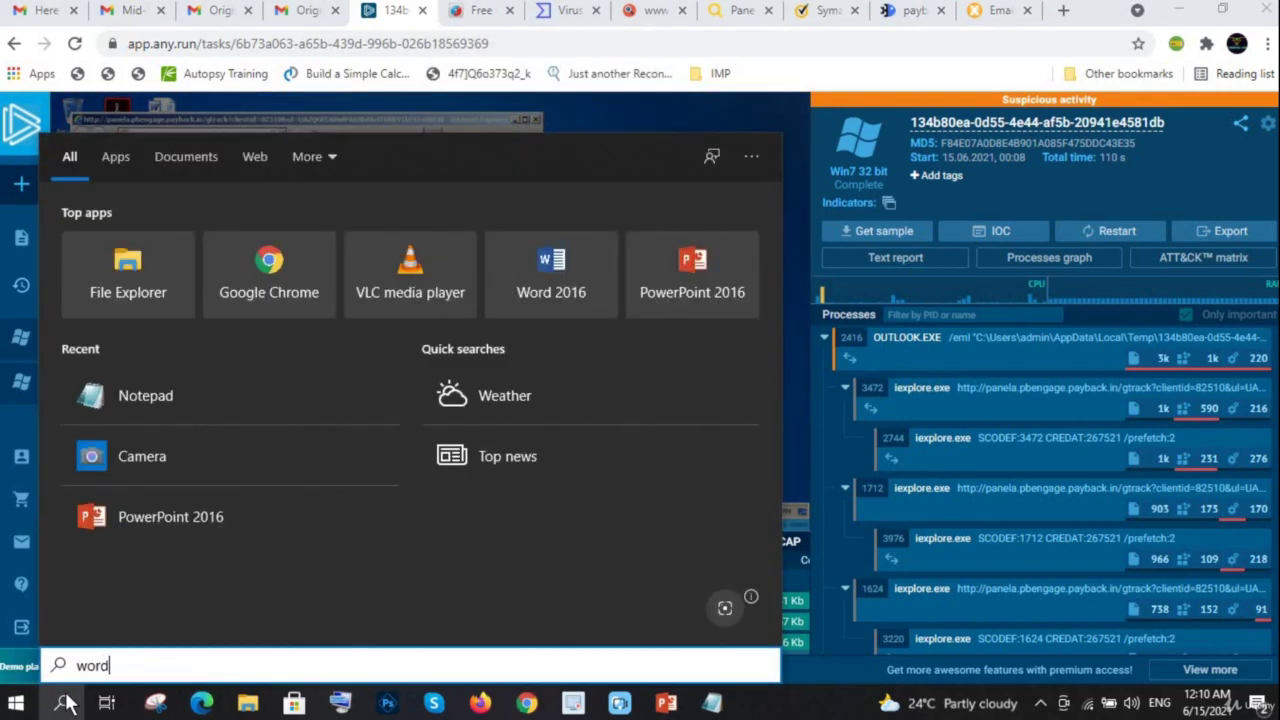
{"action": "key", "text": "Return"}
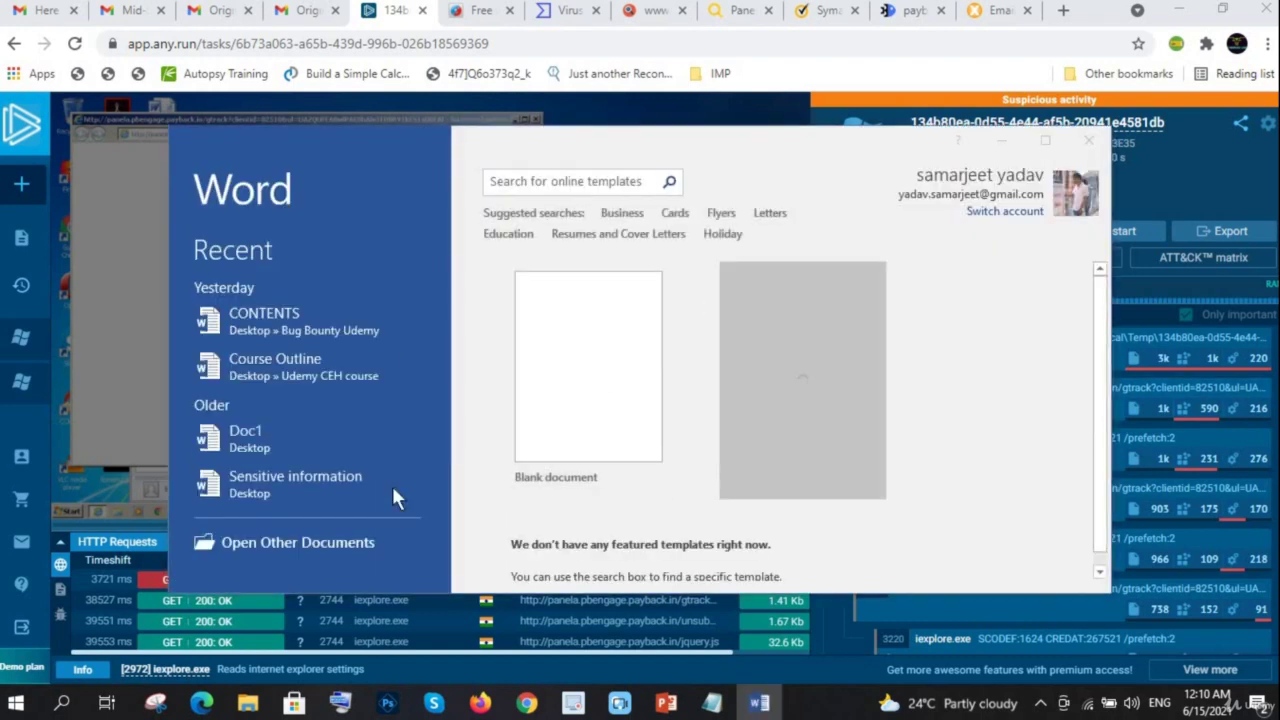
{"action": "left_click", "coordinate": [823, 554]}
{"action": "left_click", "coordinate": [529, 333]}
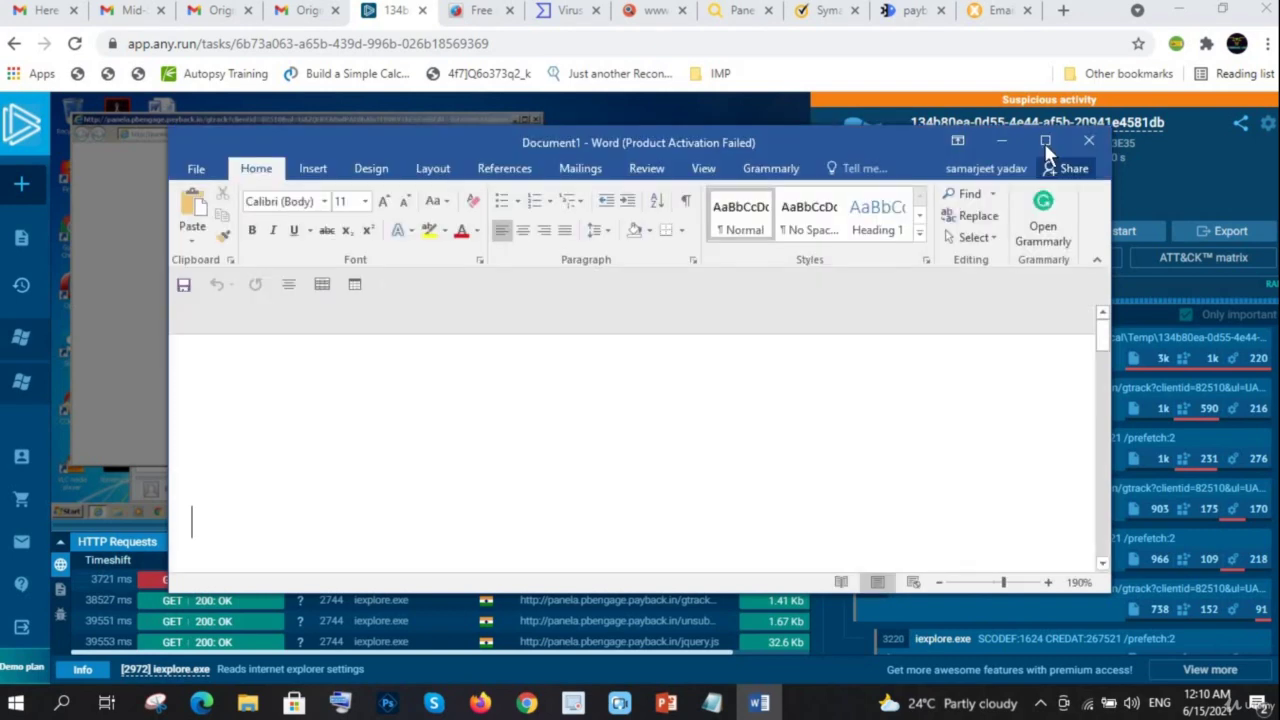
{"action": "key", "text": "super+Up"}
{"action": "type", "text": "S"}
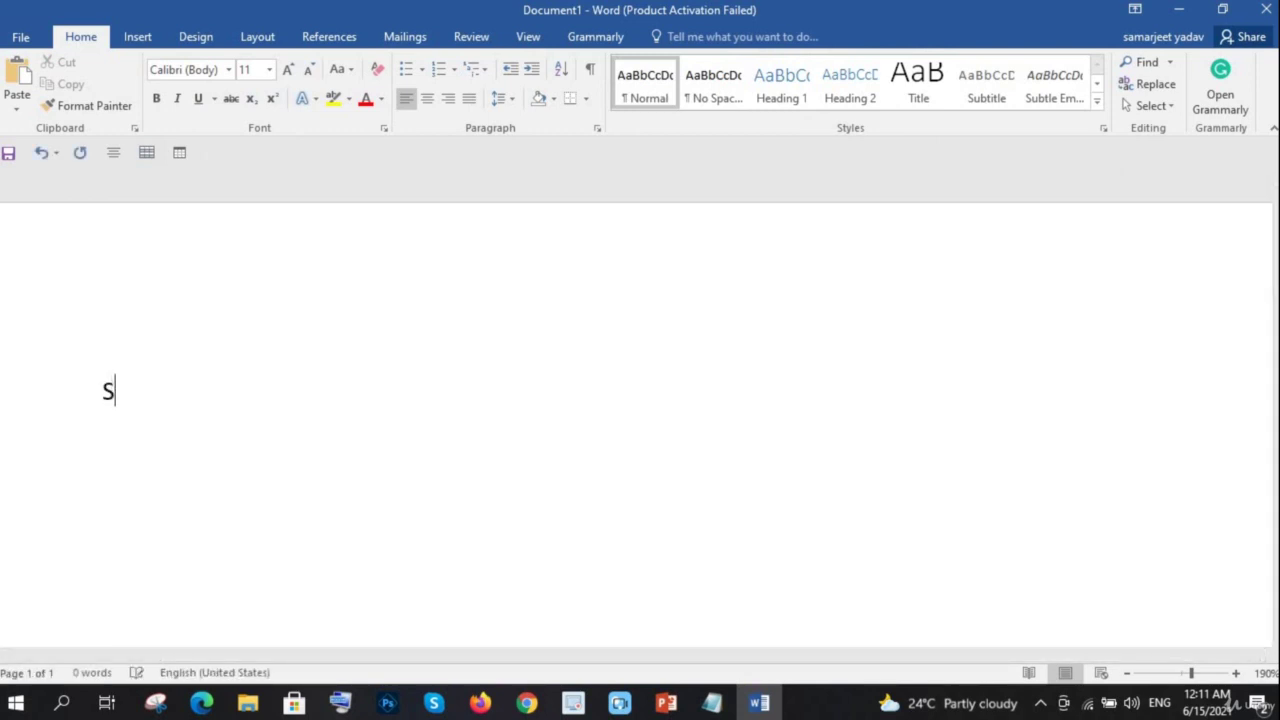
Write 'Step1: Check the domain of mail' at font size 22
{"action": "type", "text": "tep"}
{"action": "key", "text": "BackSpace"}
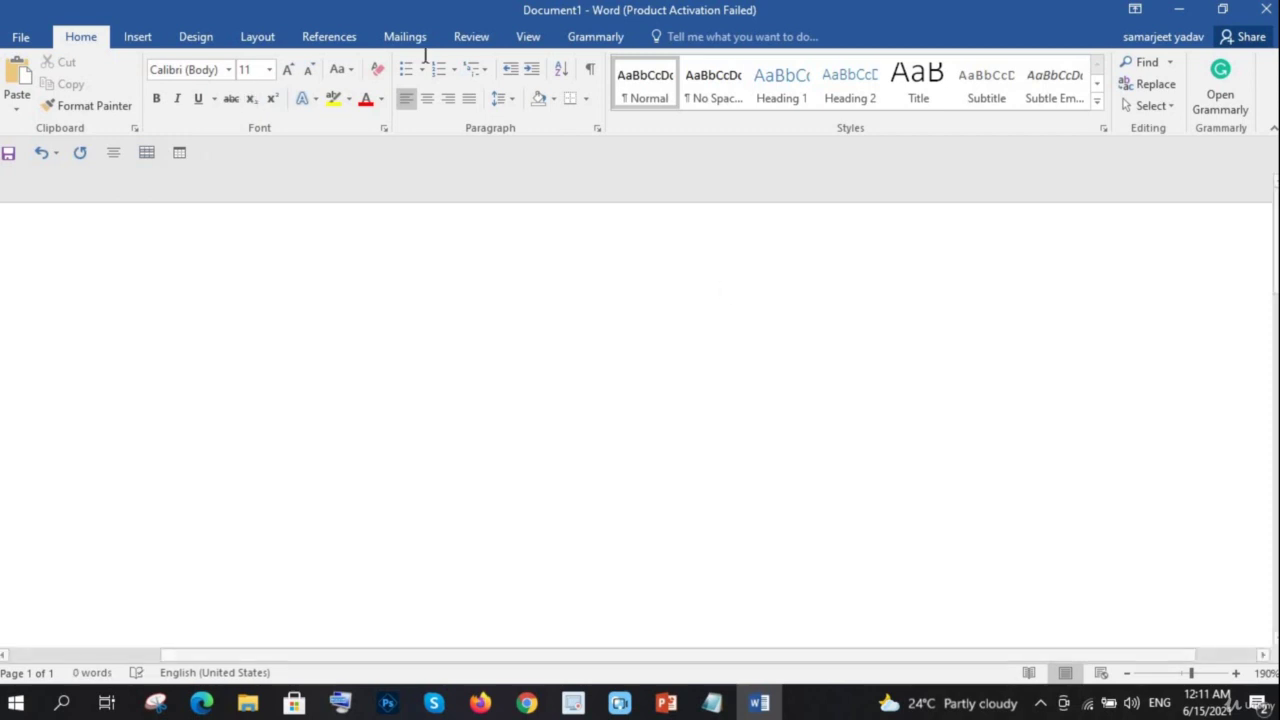
{"action": "left_click", "coordinate": [269, 69]}
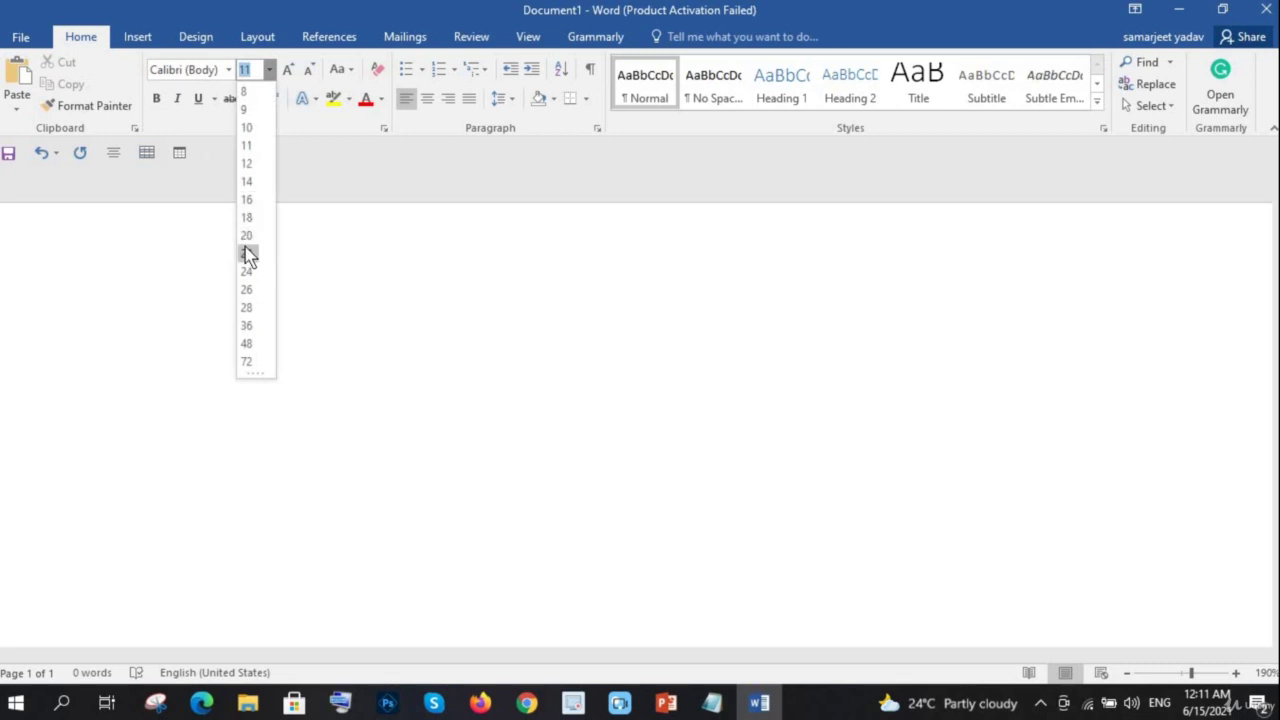
{"action": "key", "text": "Return"}
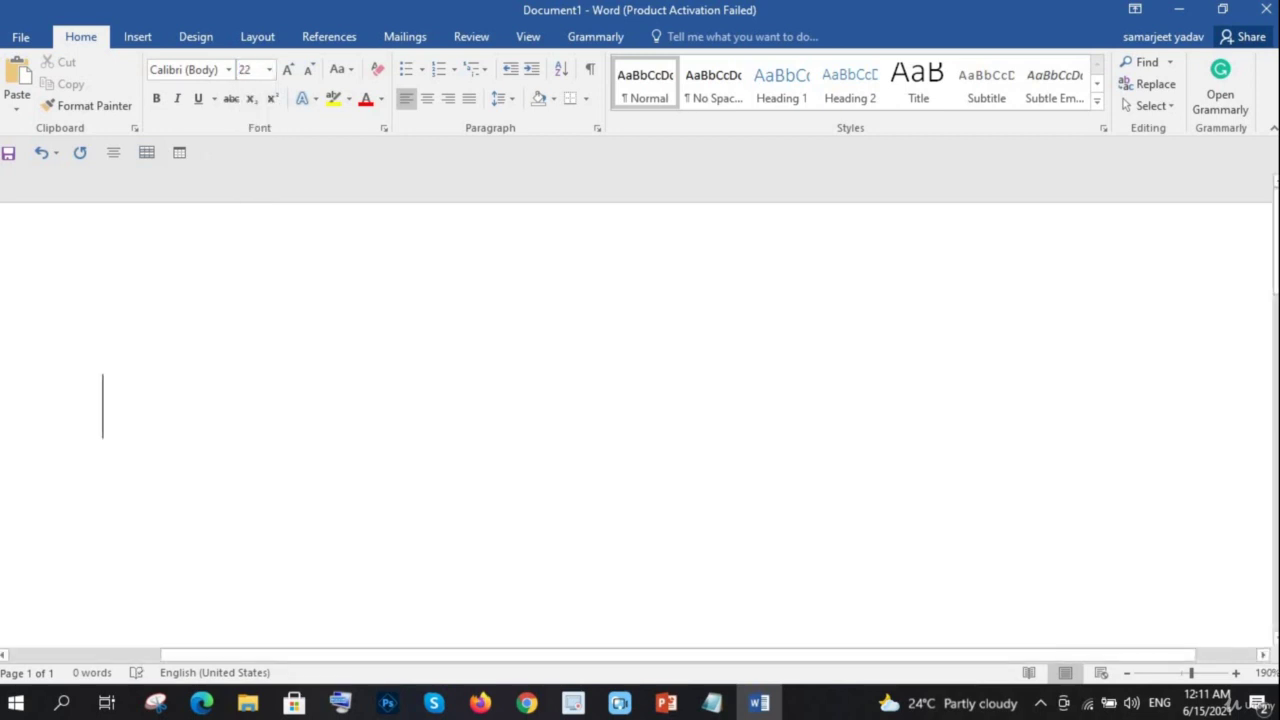
{"action": "type", "text": "Steps"}
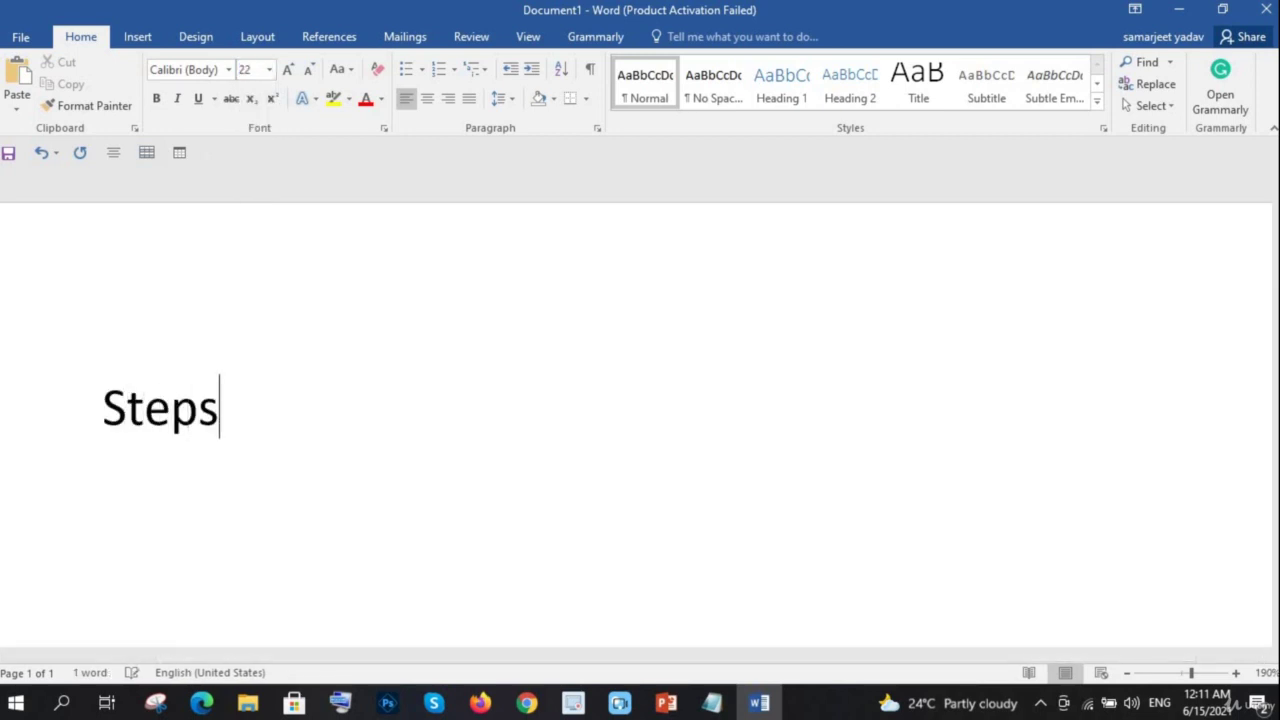
{"action": "key", "text": "BackSpace"}
{"action": "type", "text": "1:-"}
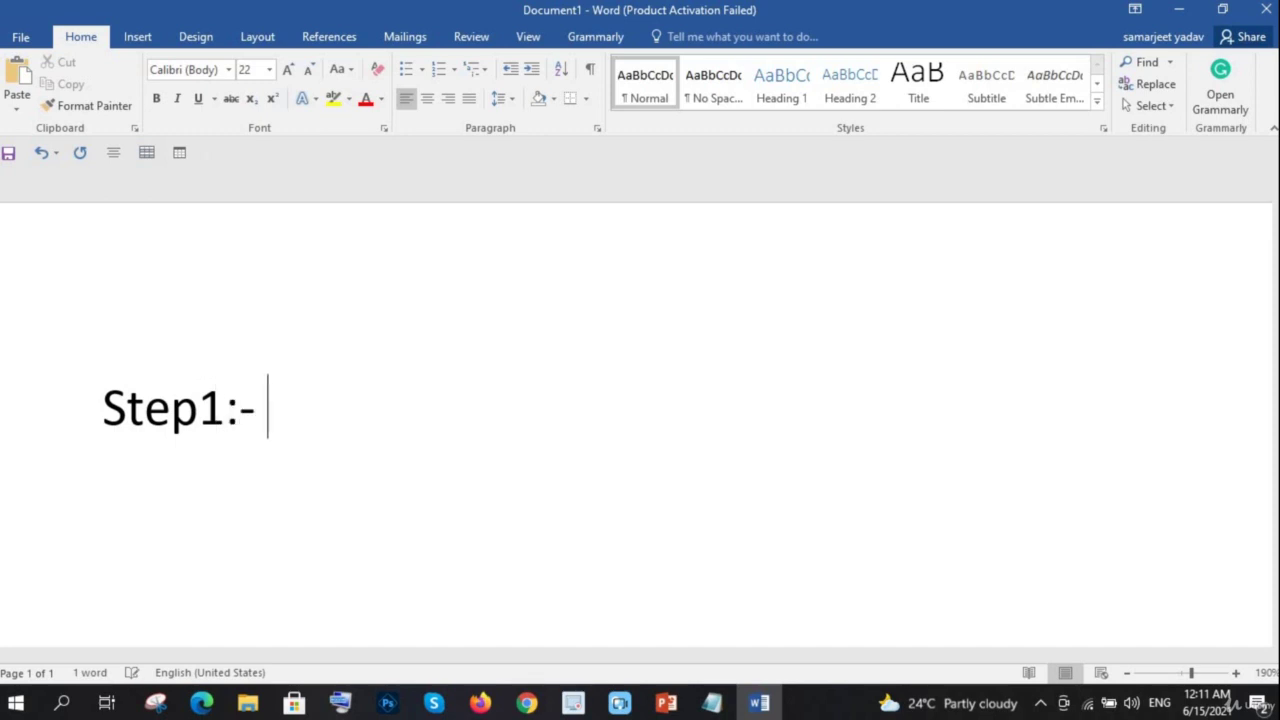
{"action": "type", "text": "CHdeck"}
{"action": "key", "text": "BackSpace"}
{"action": "key", "text": "BackSpace"}
{"action": "key", "text": "BackSpace"}
{"action": "key", "text": "BackSpace"}
{"action": "key", "text": "BackSpace"}
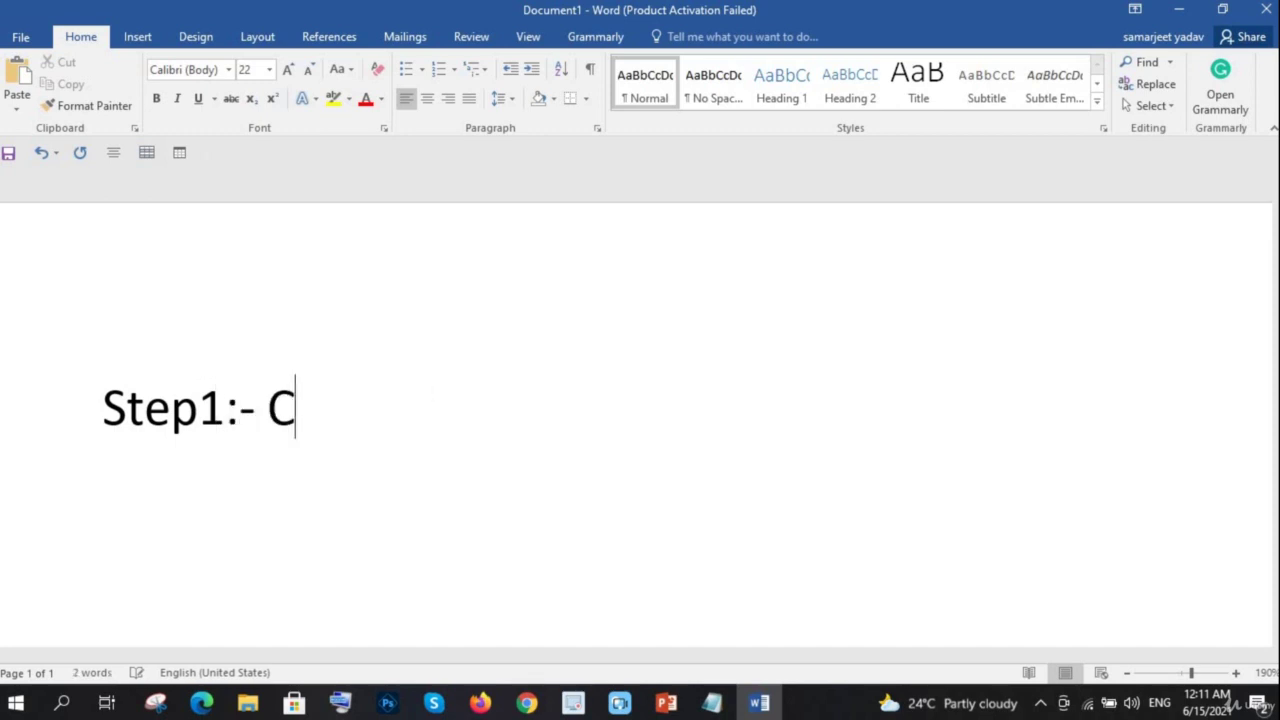
{"action": "type", "text": "heck the dom"}
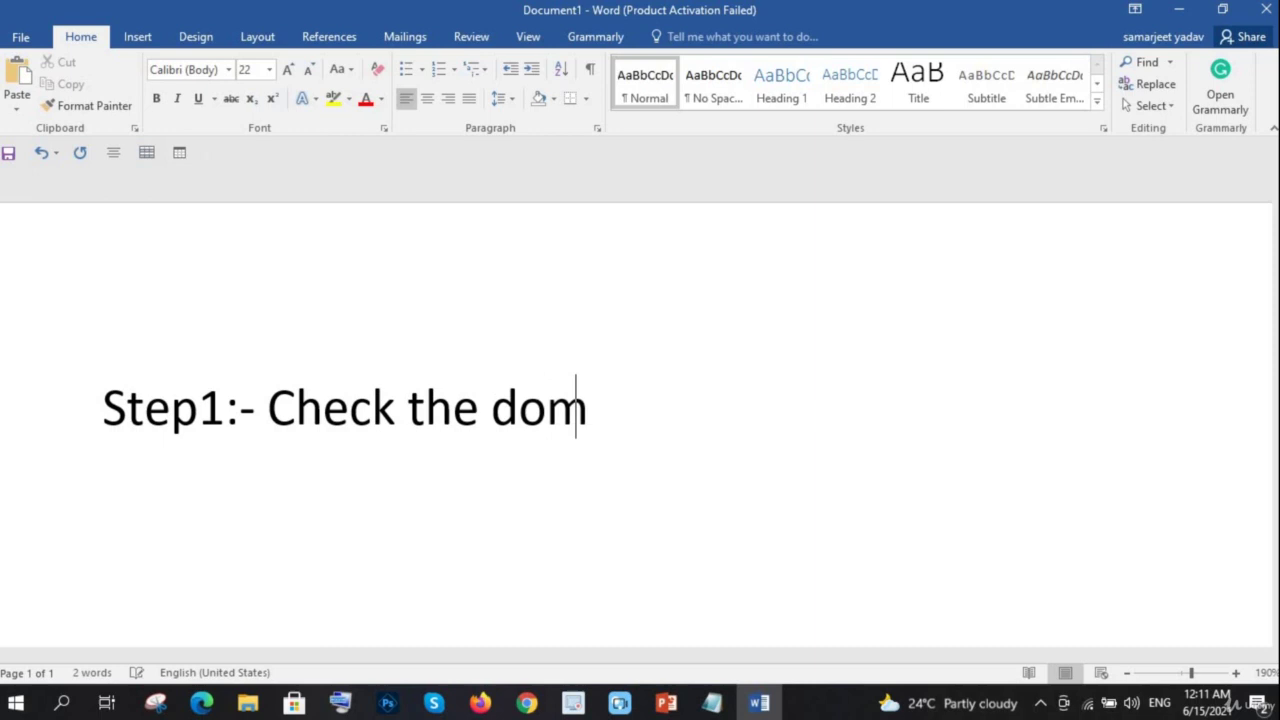
{"action": "type", "text": "ain of mai "}
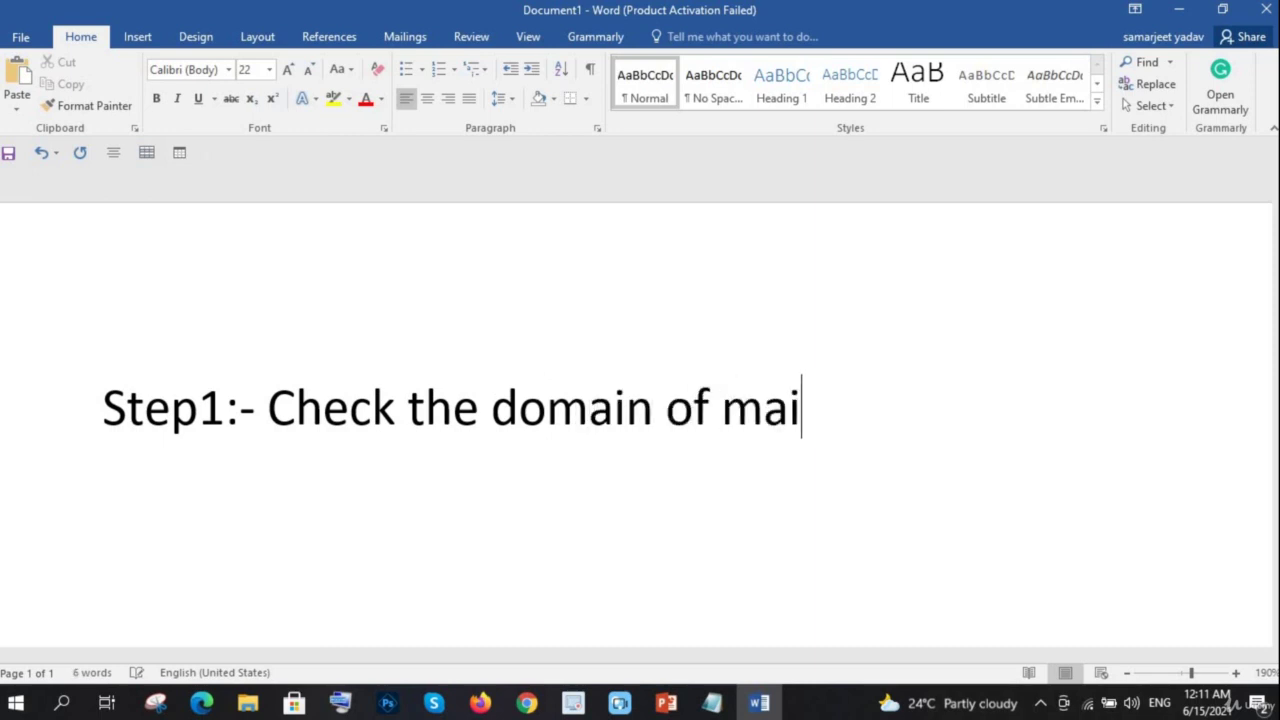
{"action": "type", "text": "Step"}
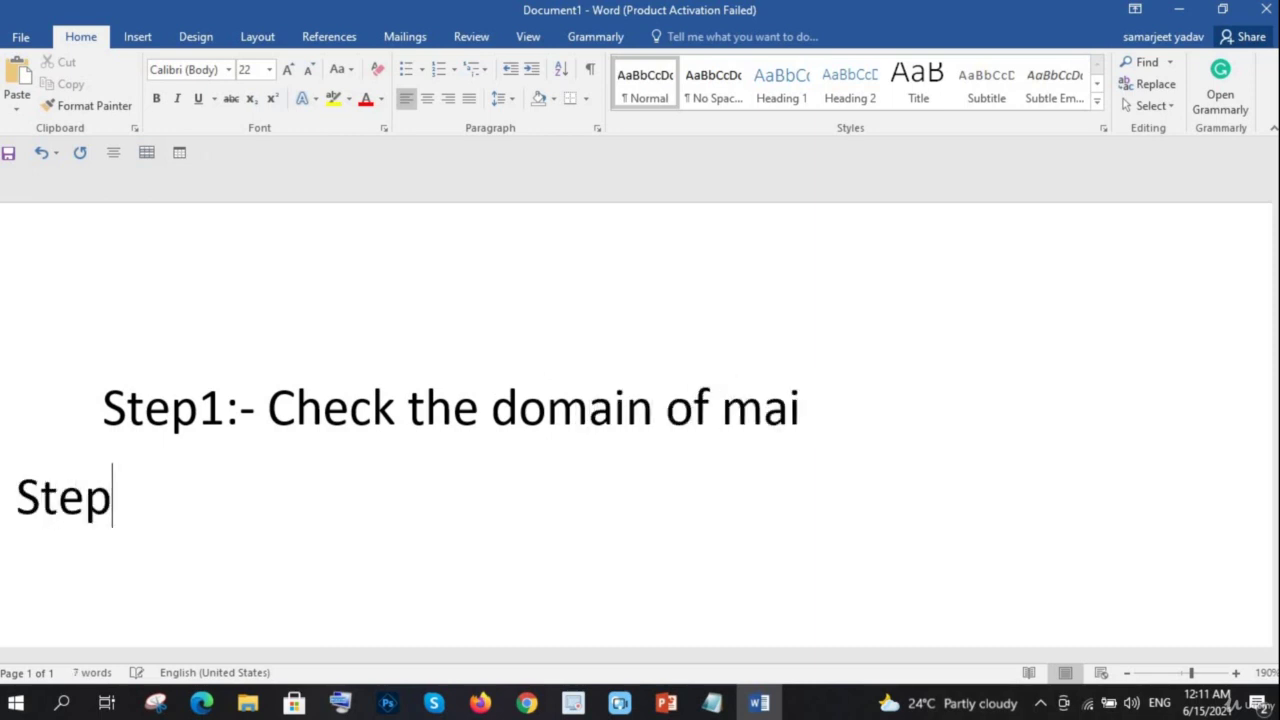
{"action": "key", "text": "BackSpace"}
{"action": "key", "text": "BackSpace"}
{"action": "key", "text": "BackSpace"}
{"action": "key", "text": "BackSpace"}
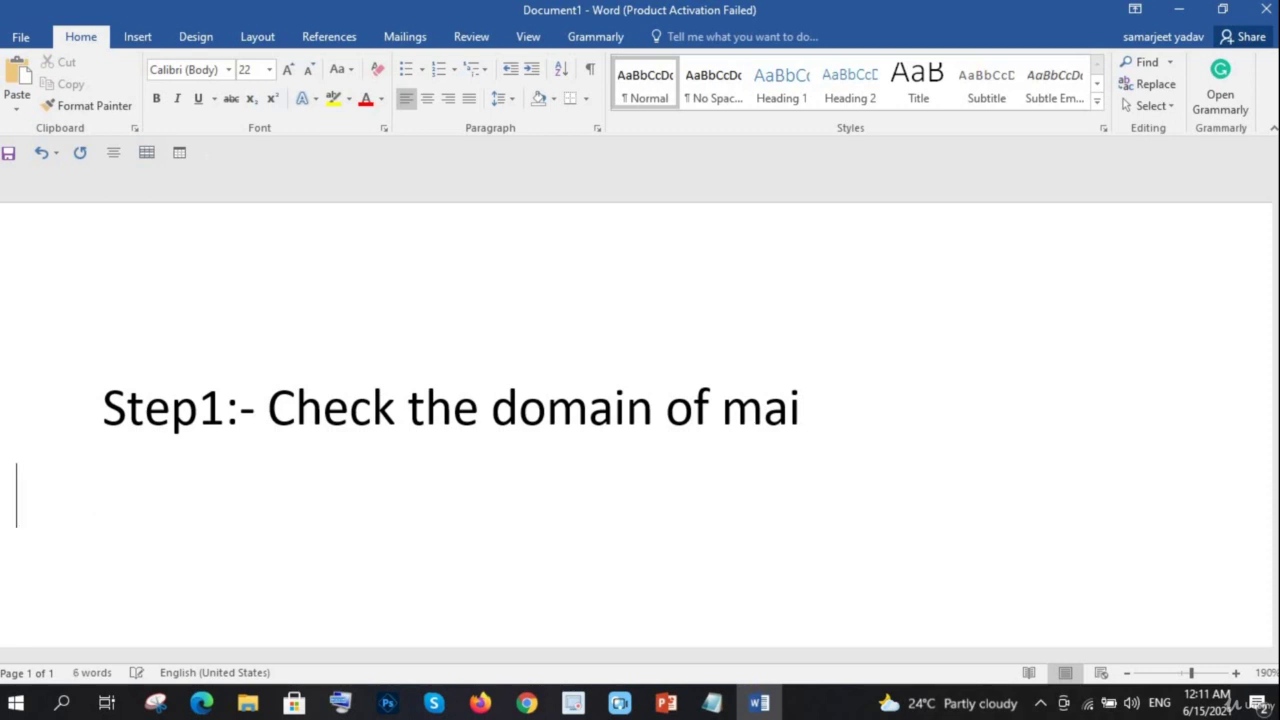
Add 'Step2 Check all the URL reputation and IP as well' on its own line
{"action": "type", "text": "Step"}
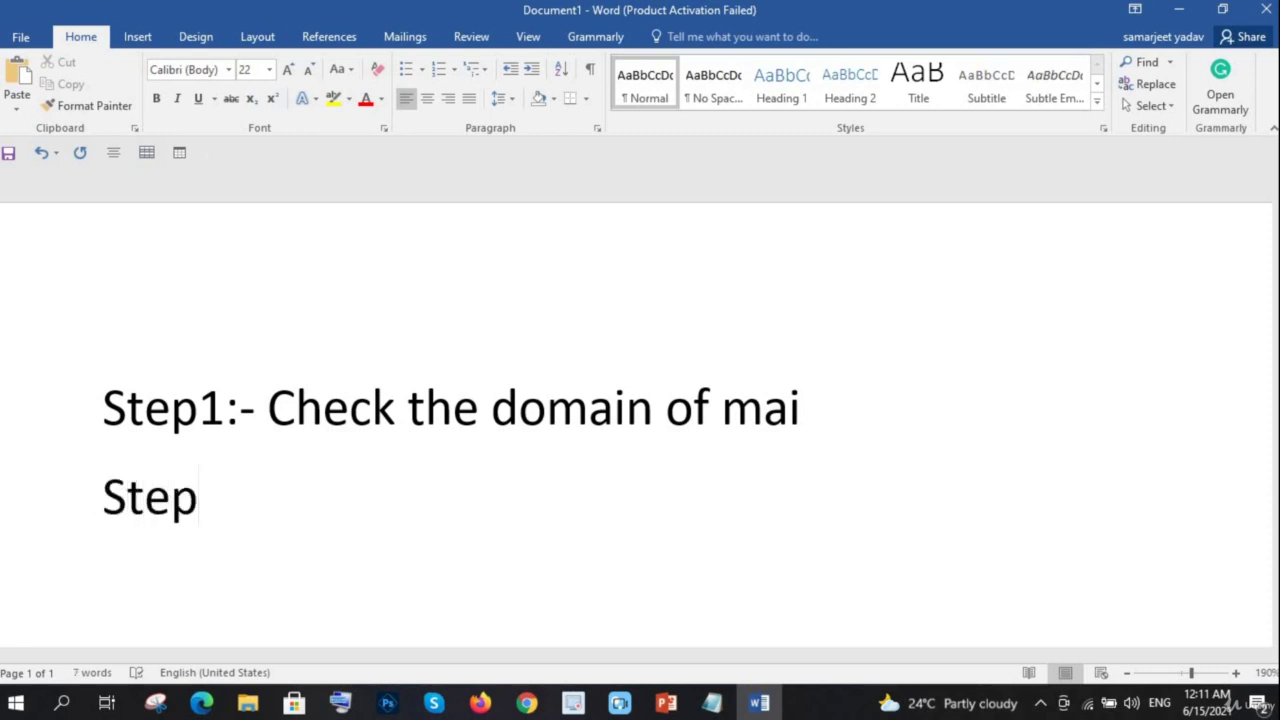
{"action": "type", "text": "2:-"}
{"action": "type", "text": " Chec"}
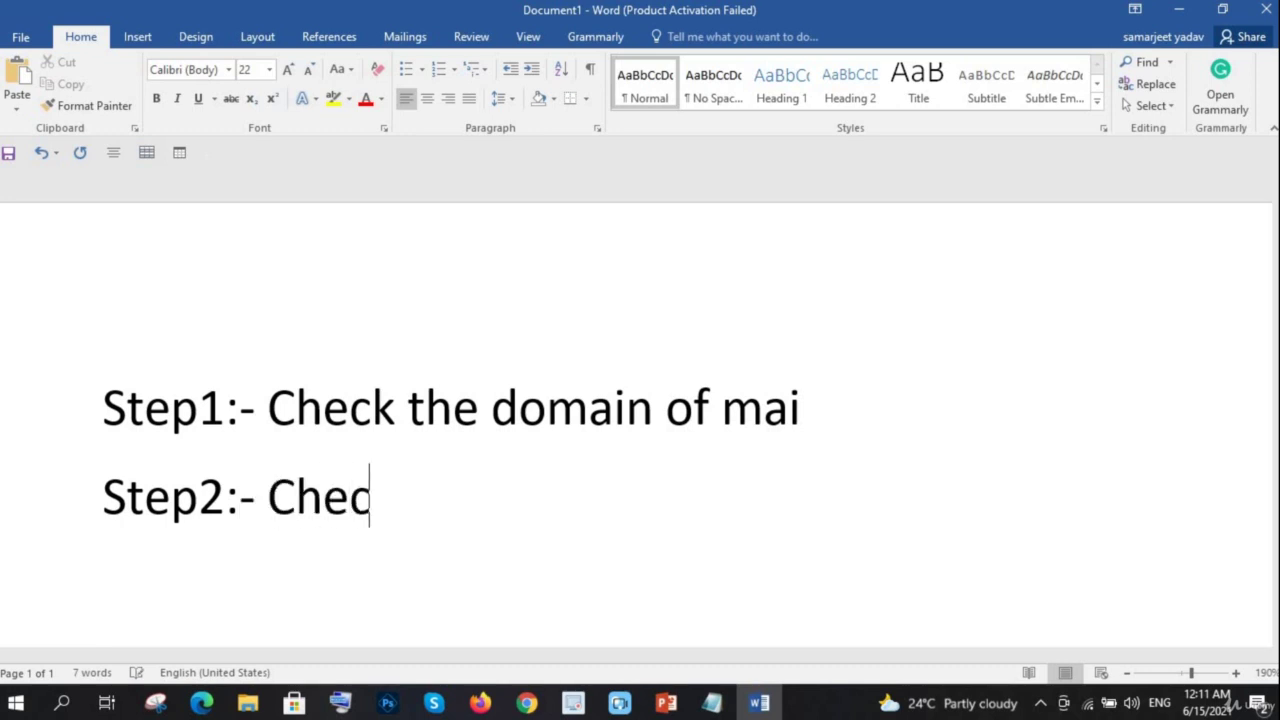
{"action": "type", "text": "k all the "}
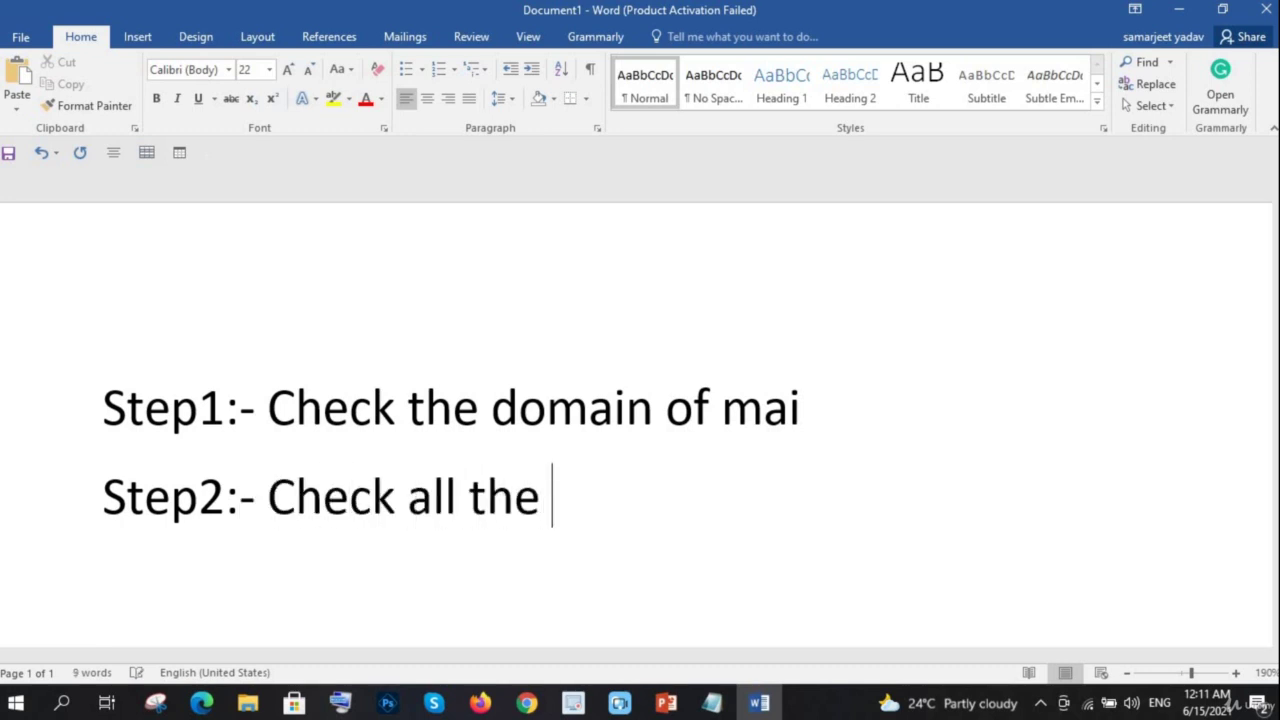
{"action": "type", "text": "URL reputat"}
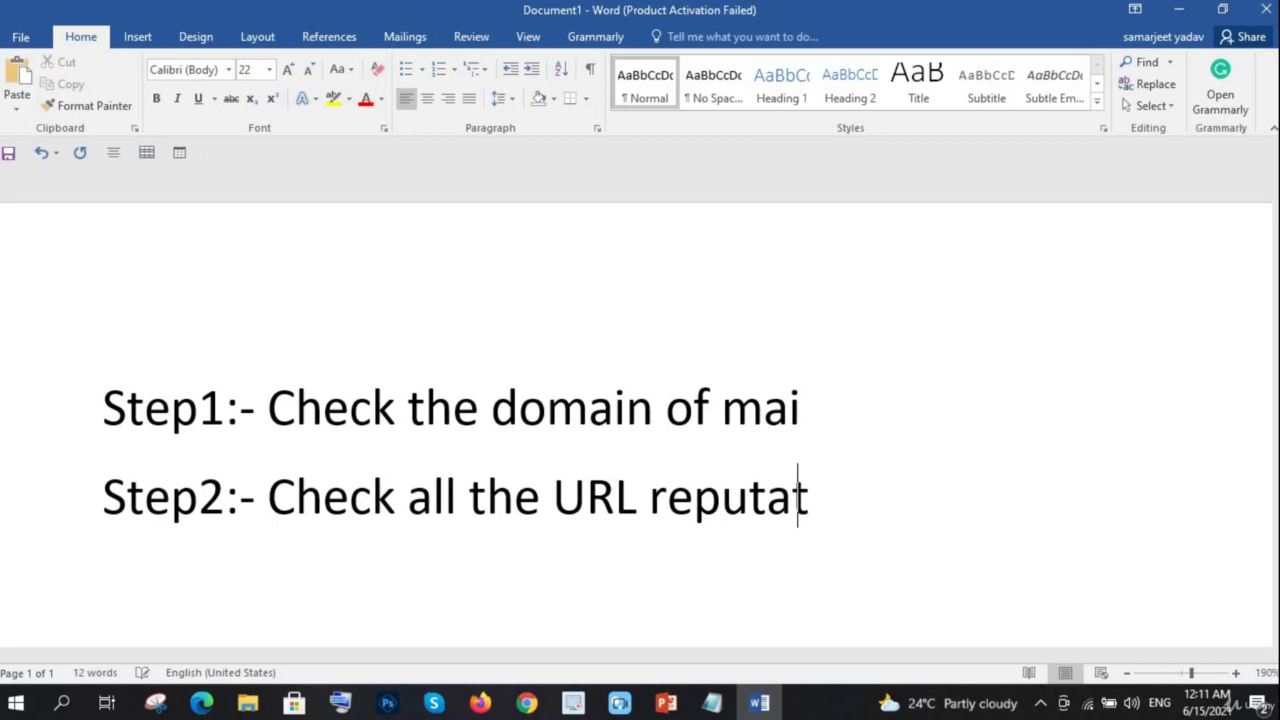
{"action": "type", "text": "ion adn I"}
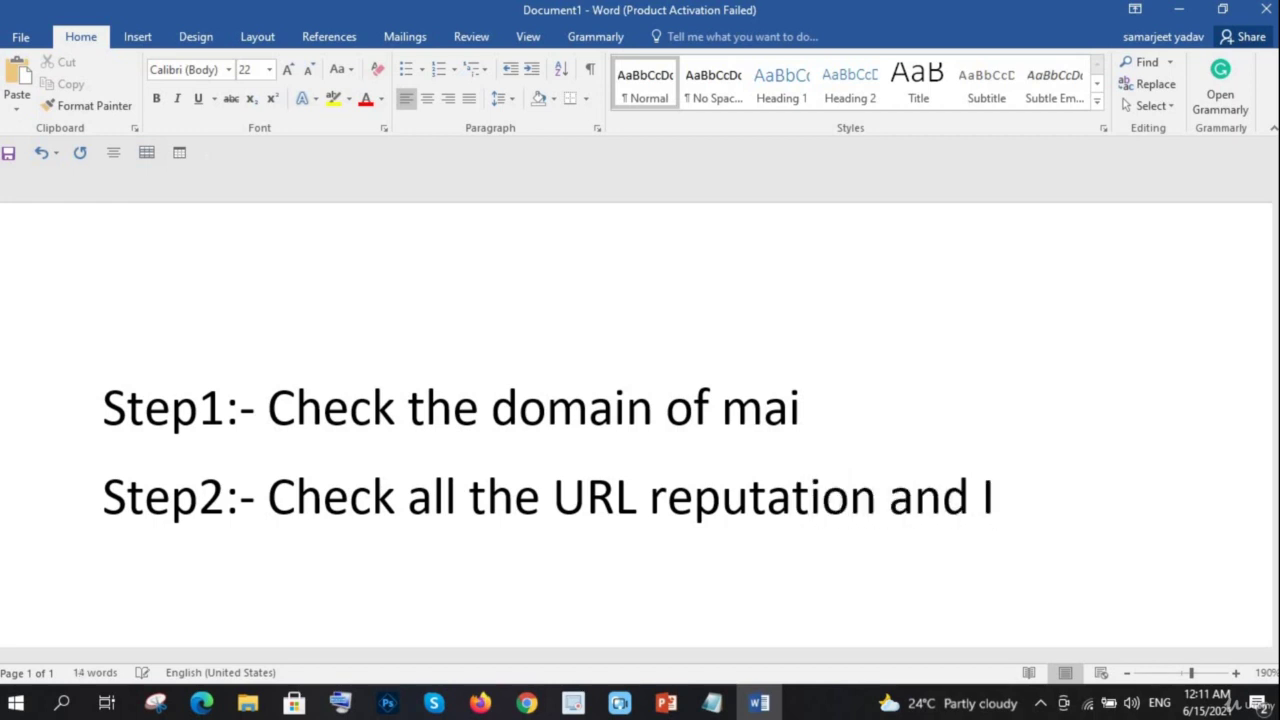
{"action": "type", "text": "P as weel"}
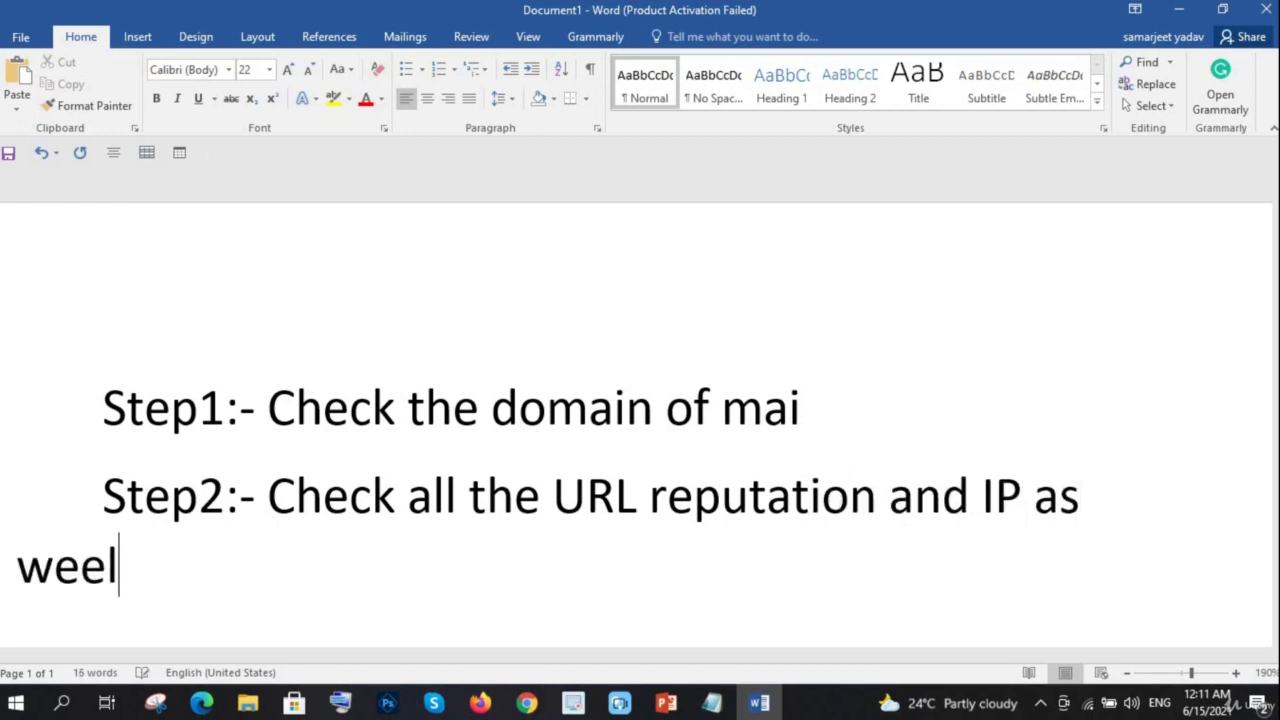
{"action": "key", "text": "Return"}
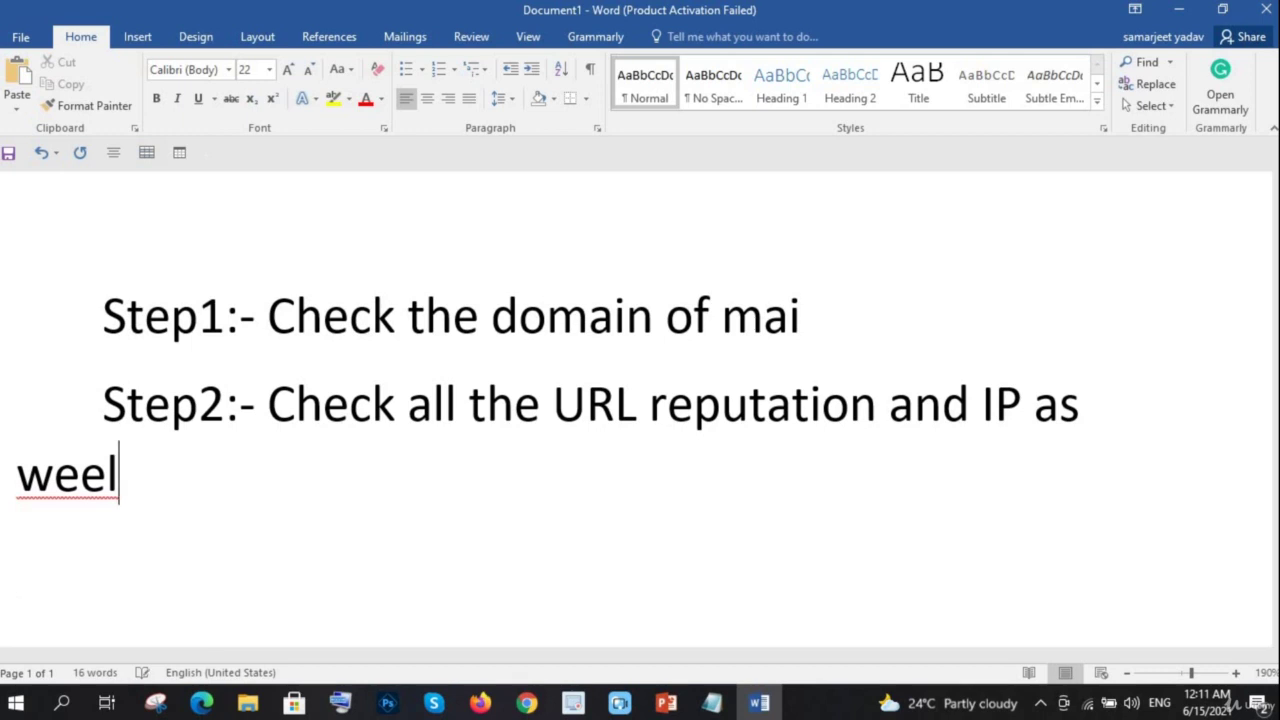
{"action": "key", "text": "BackSpace"}
{"action": "key", "text": "BackSpace"}
{"action": "type", "text": "ll"}
{"action": "key", "text": "Return"}
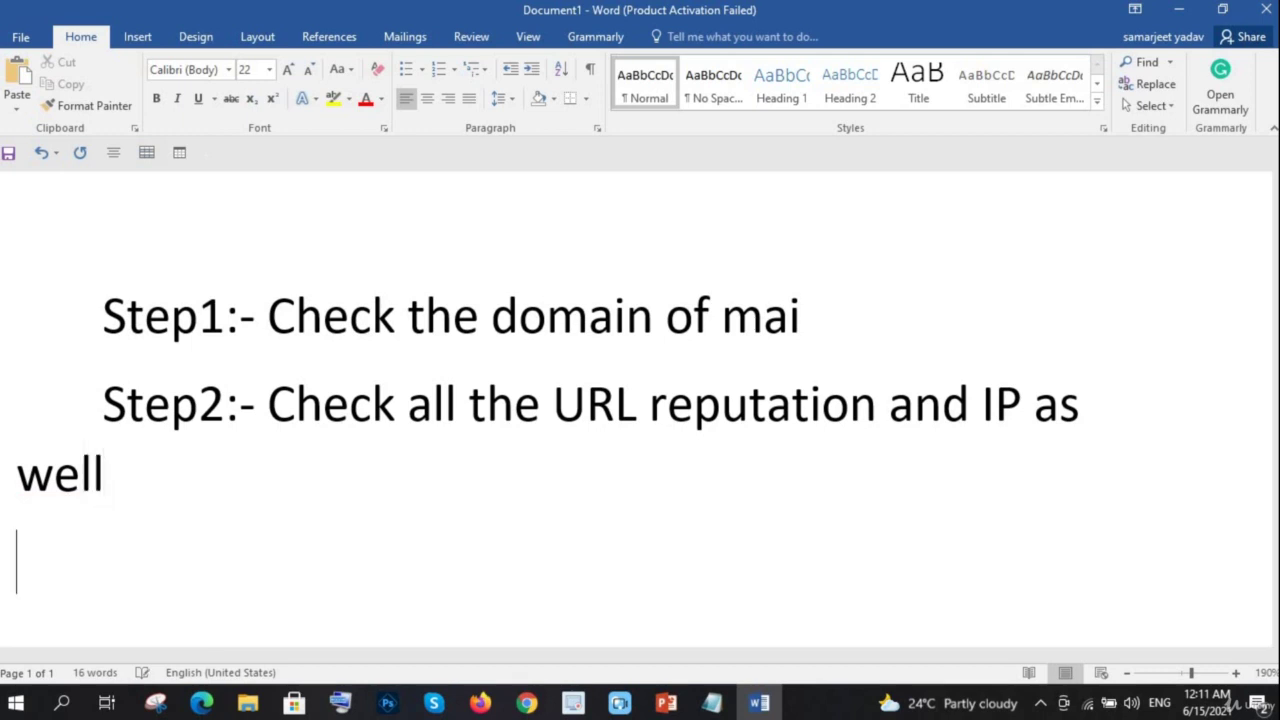
Add Step3: analyze the header for spoofing and check the IP reputation
{"action": "type", "text": "Step3:"}
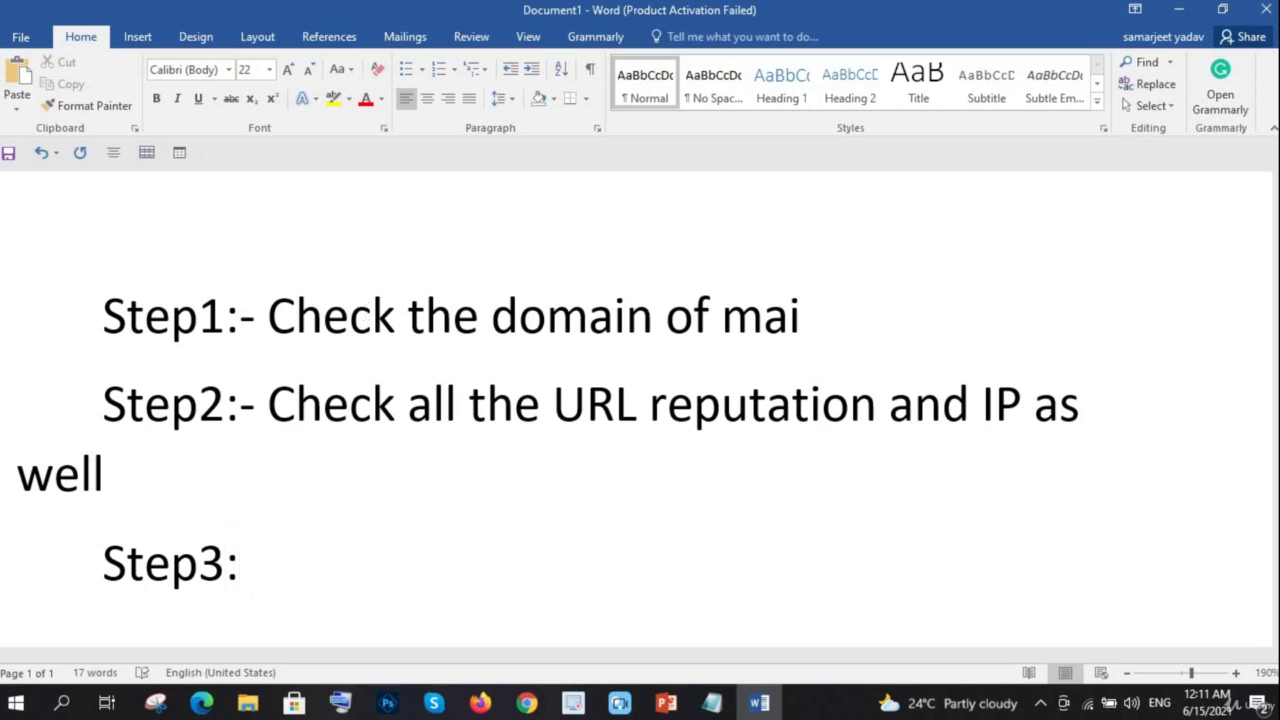
{"action": "type", "text": " Analyz"}
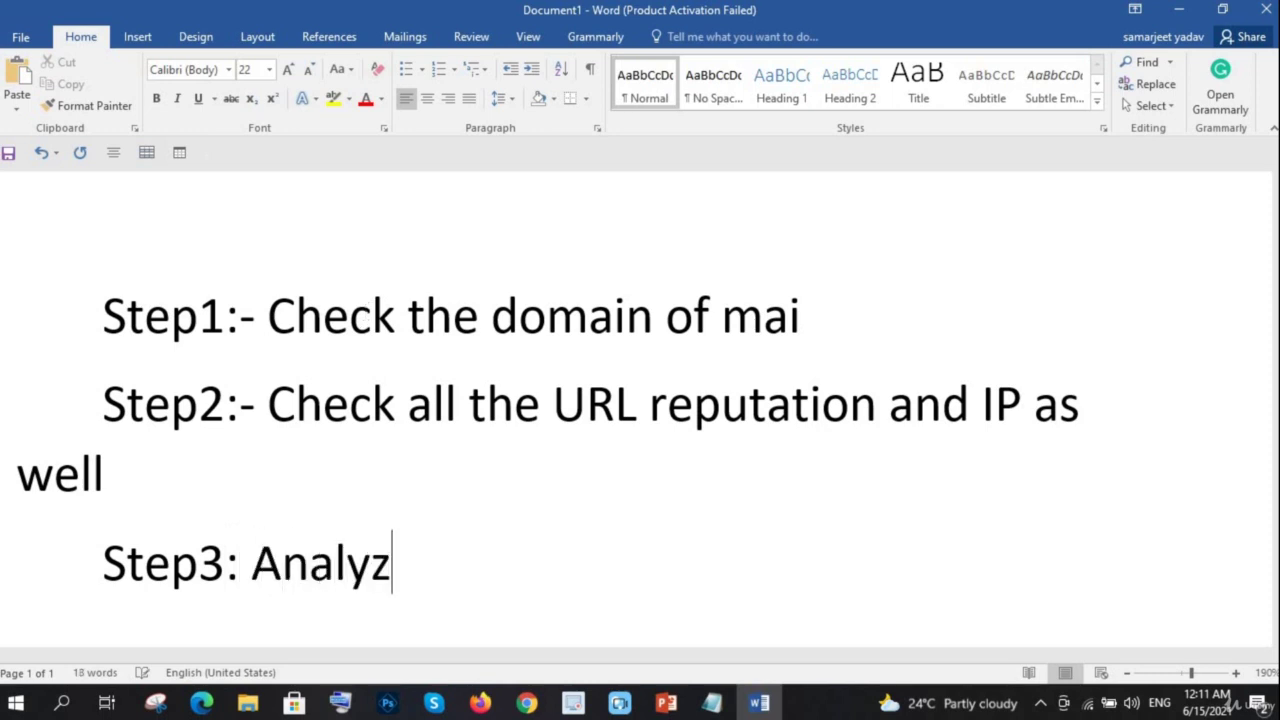
{"action": "type", "text": "e the head"}
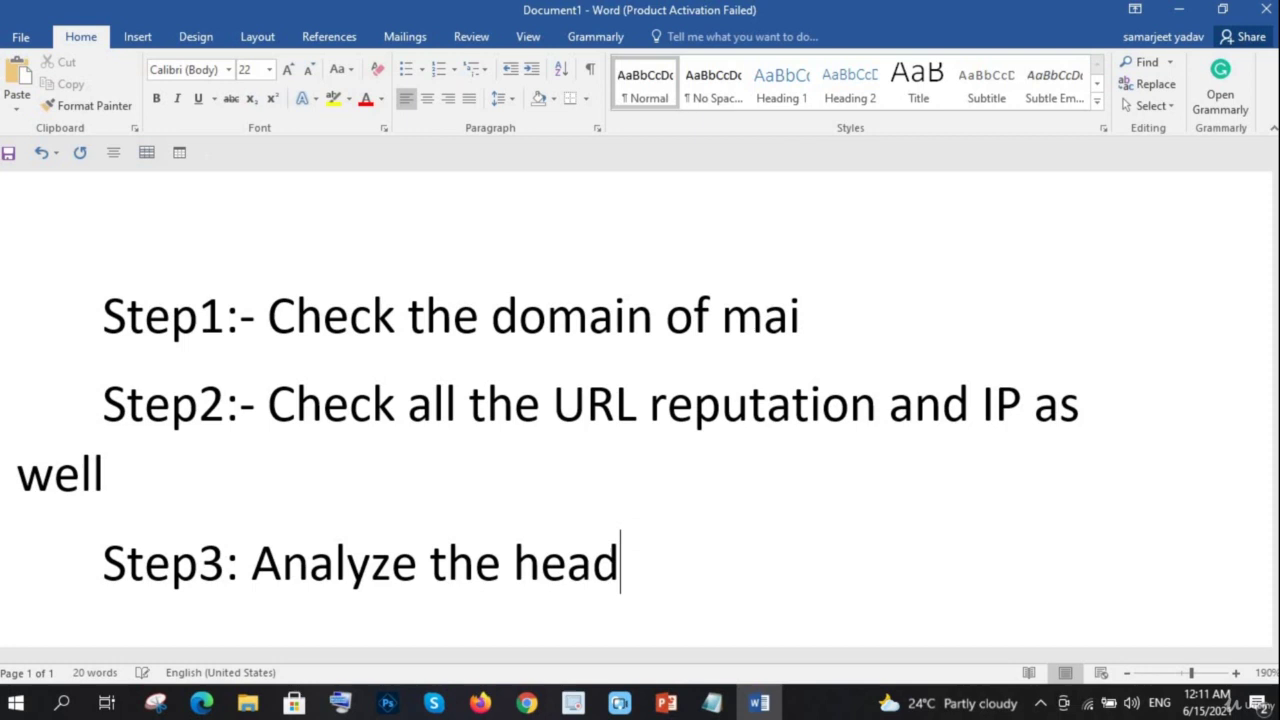
{"action": "type", "text": "er to know th"}
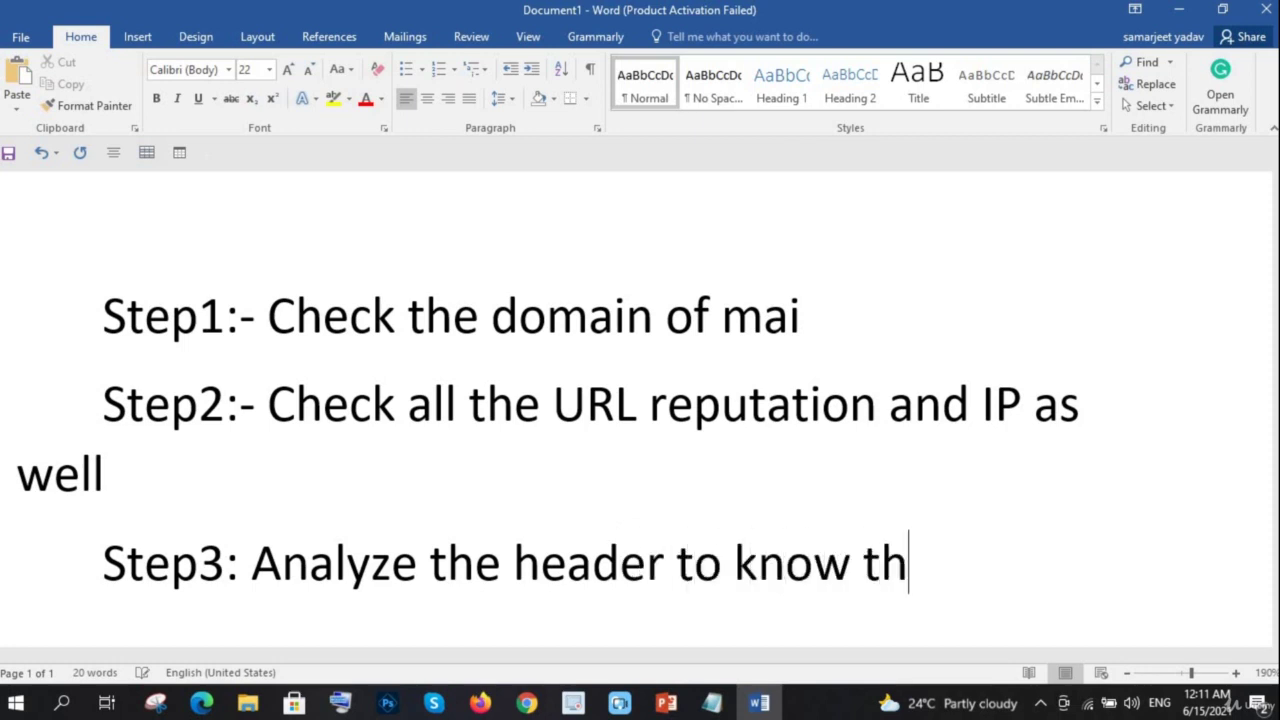
{"action": "type", "text": "e"}
{"action": "key", "text": "BackSpace"}
{"action": "key", "text": "BackSpace"}
{"action": "type", "text": "whe"}
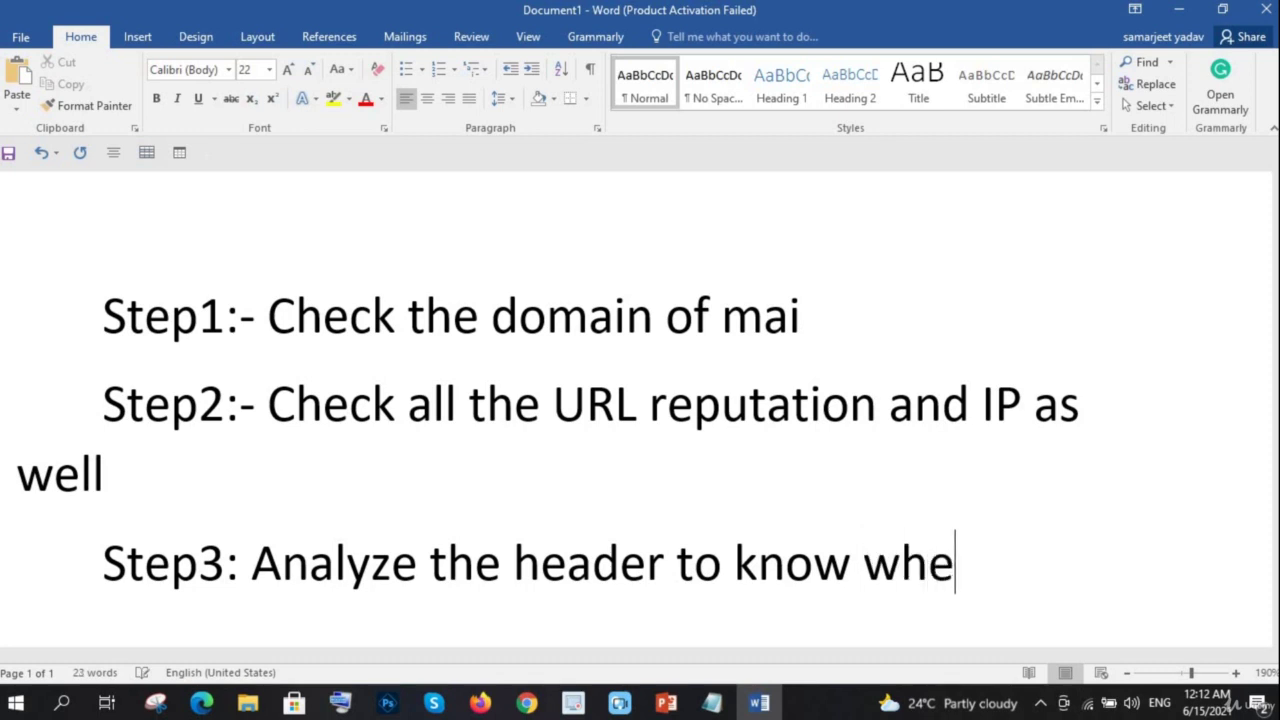
{"action": "type", "text": "ther it is"}
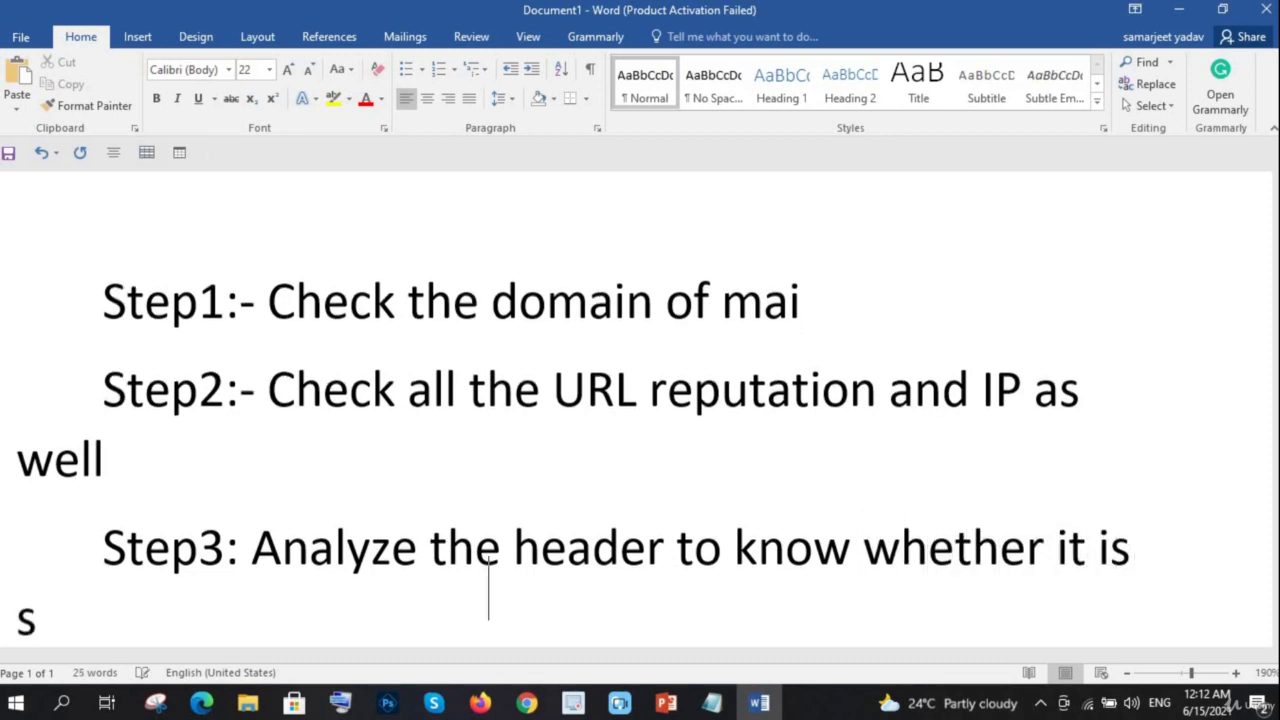
{"action": "type", "text": "poofed otr"}
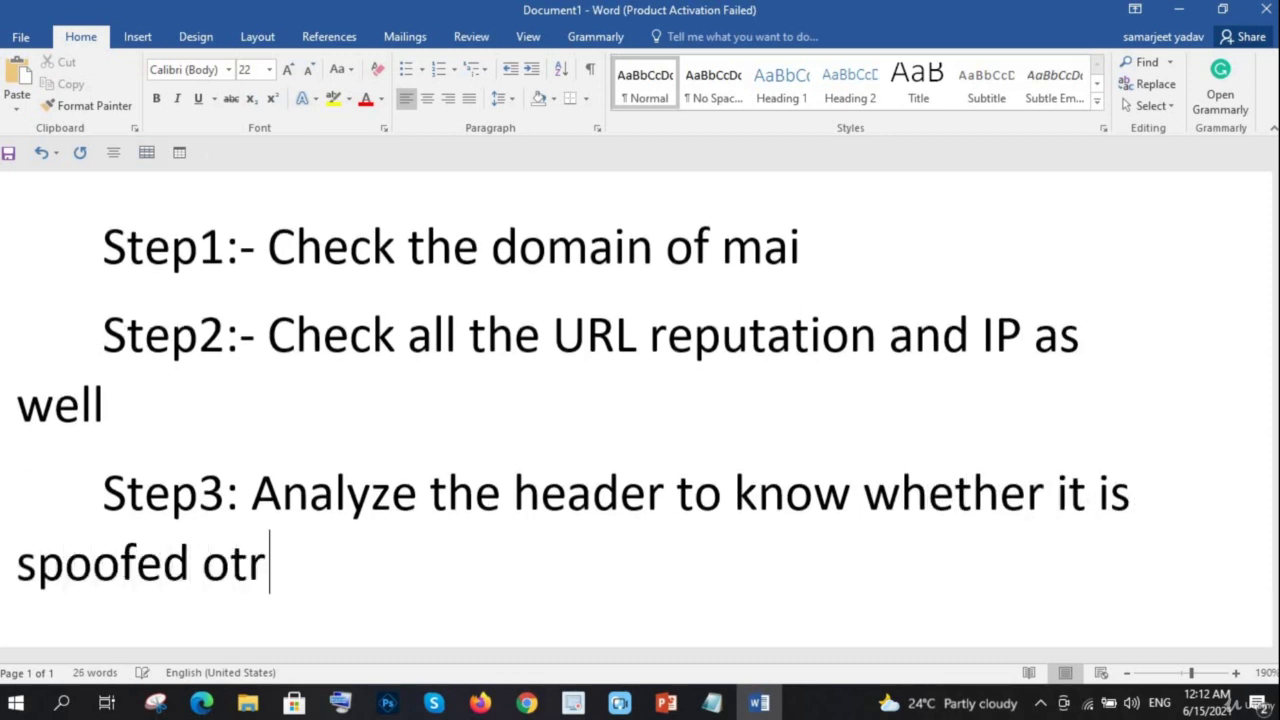
{"action": "key", "text": "BackSpace"}
{"action": "key", "text": "BackSpace"}
{"action": "key", "text": "BackSpace"}
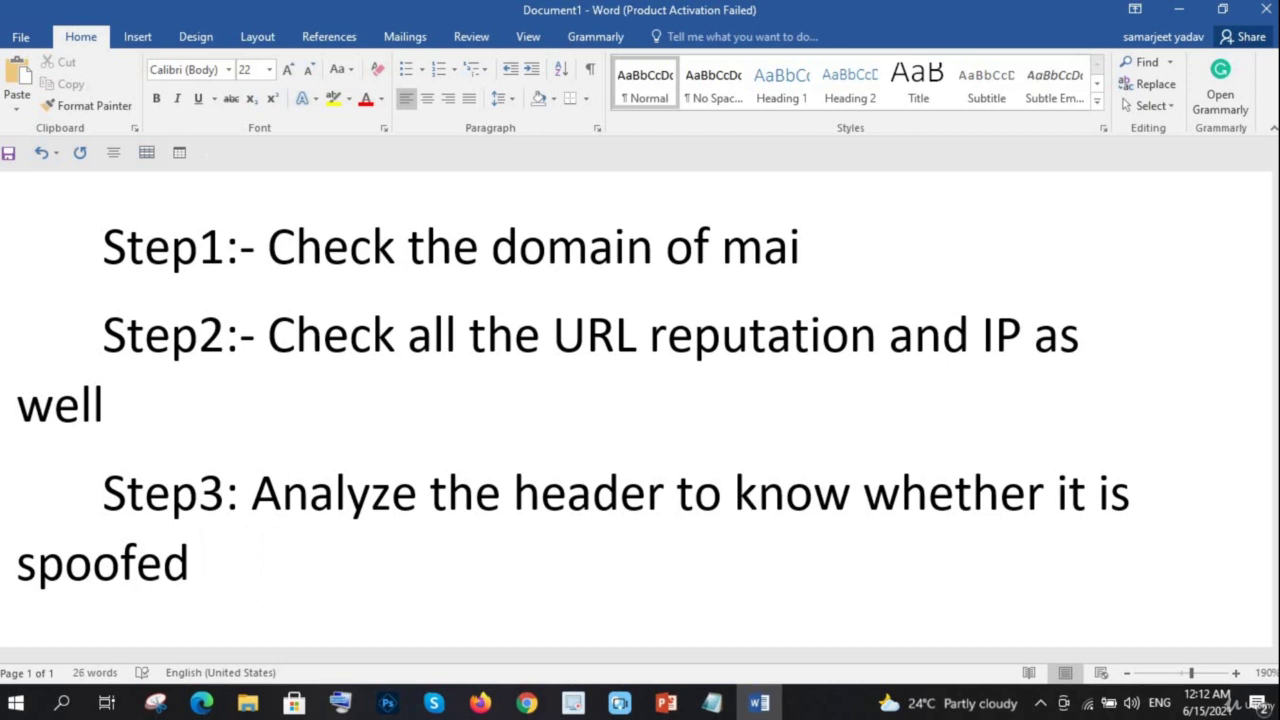
{"action": "type", "text": " or not"}
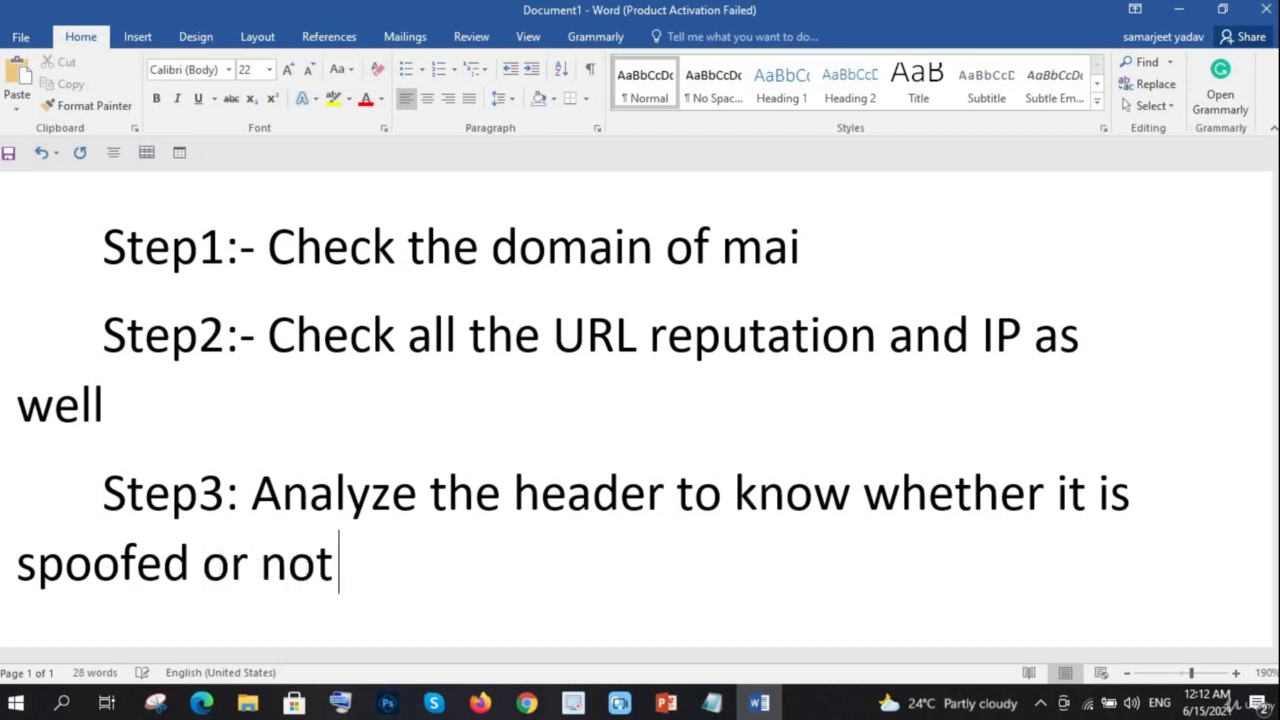
{"action": "type", "text": ", als"}
{"action": "key", "text": "BackSpace"}
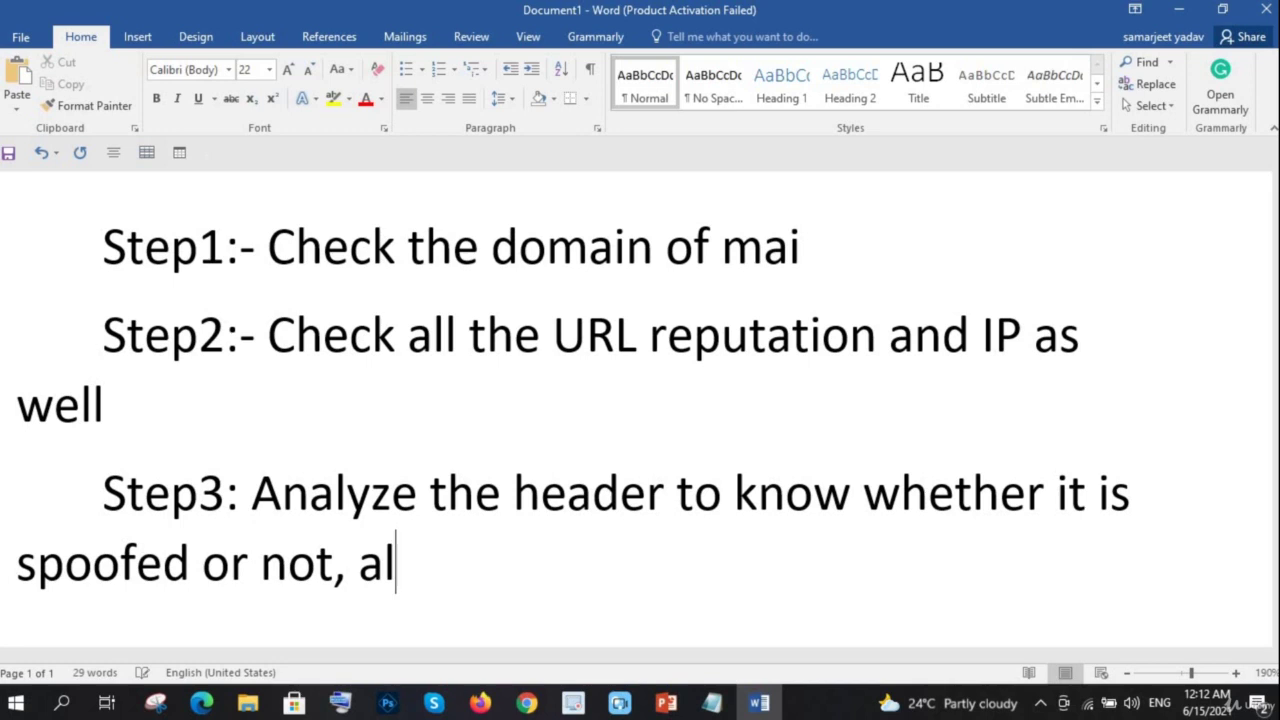
{"action": "type", "text": "so check th"}
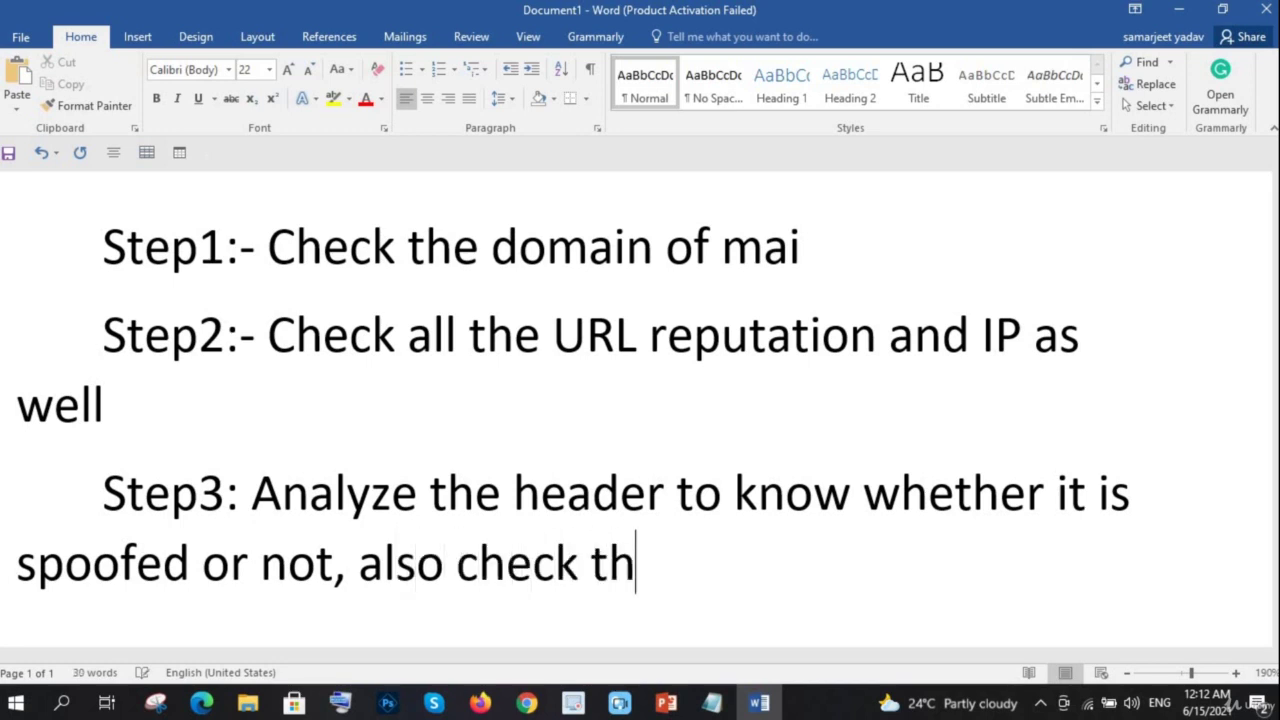
{"action": "type", "text": "e reputation "}
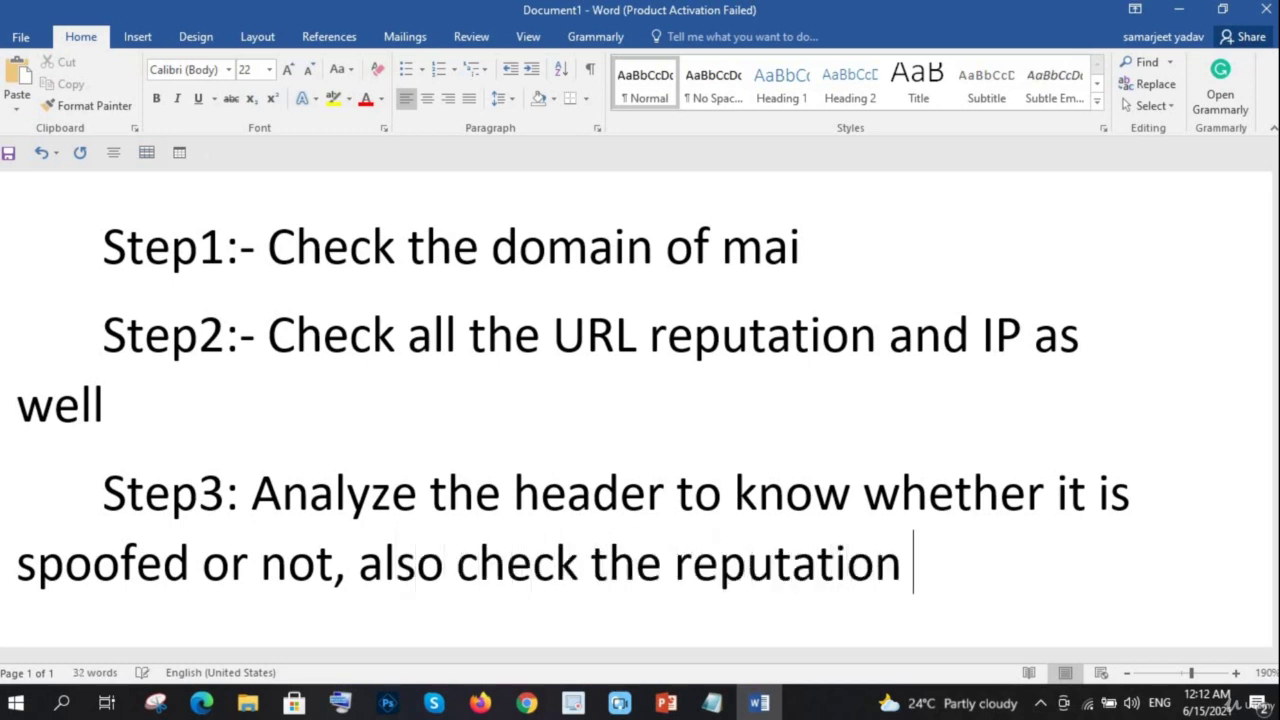
{"action": "type", "text": "of IP"}
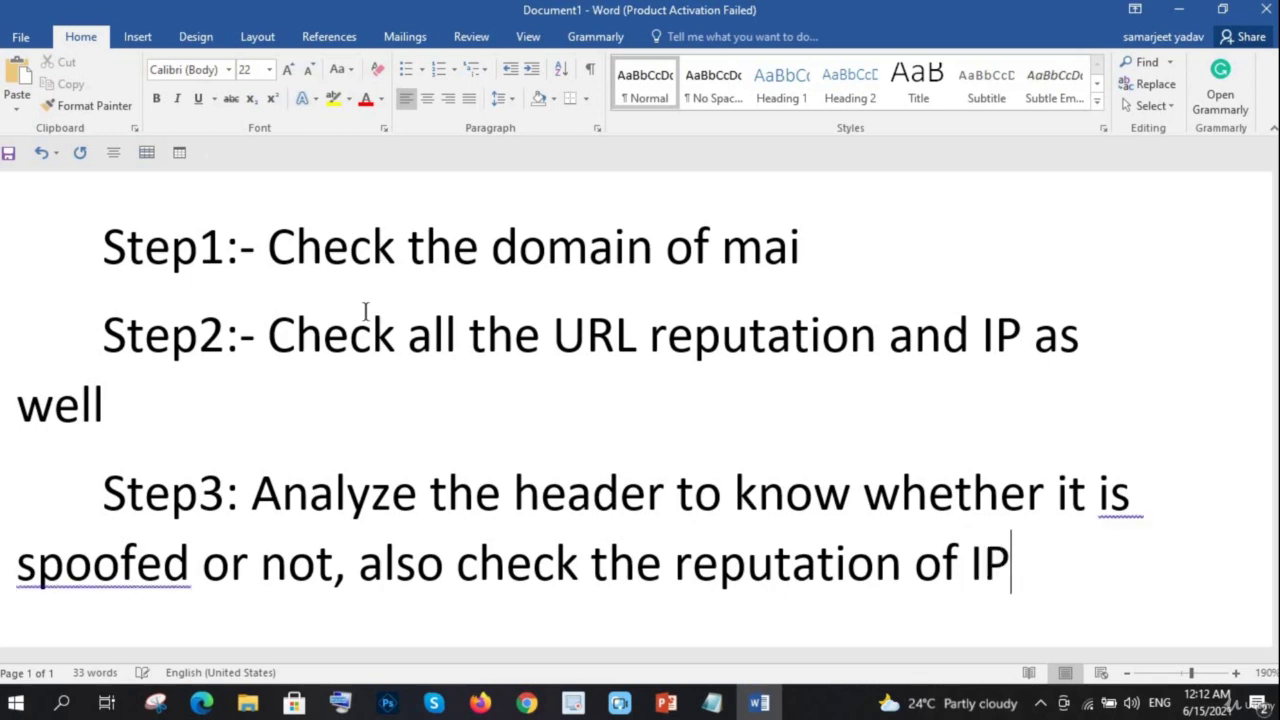
{"action": "type", "text": "."}
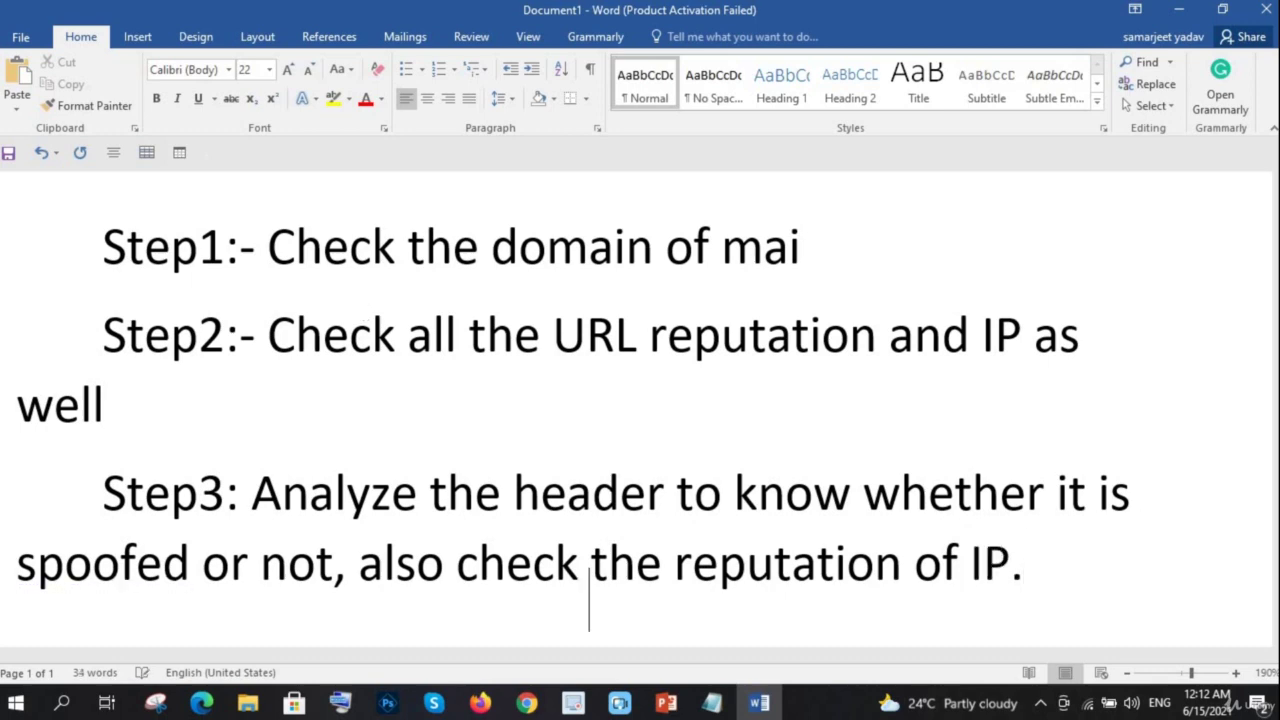
{"action": "key", "text": "Return"}
{"action": "key", "text": "Return"}
{"action": "key", "text": "Tab"}
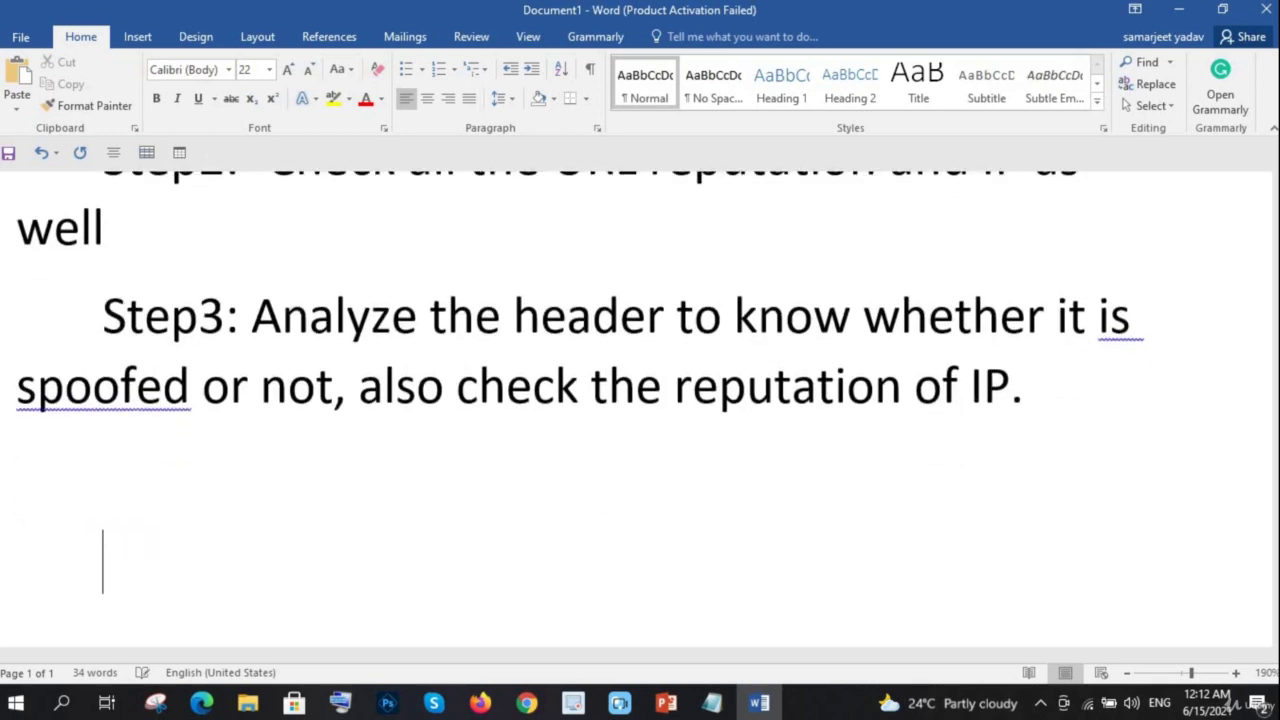
Add the Step4 sandbox line, inserting '/URL' after 'Attachment'
{"action": "type", "text": "Step"}
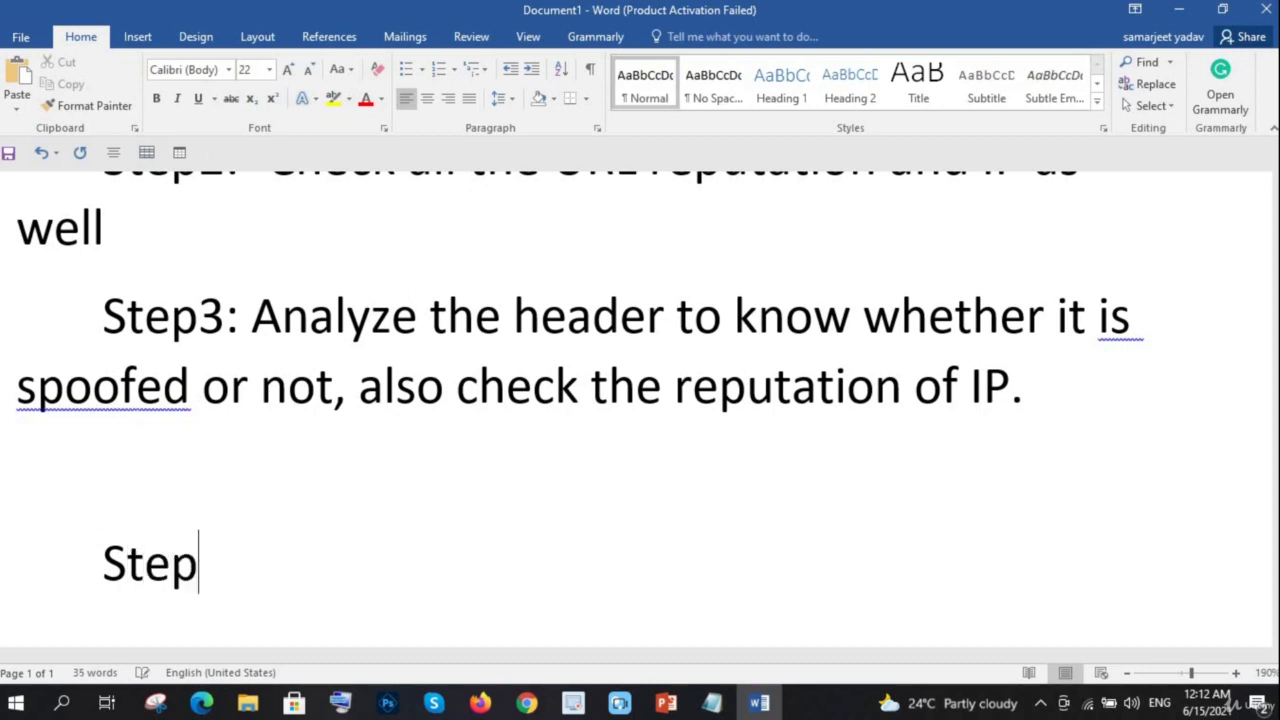
{"action": "type", "text": "4: "}
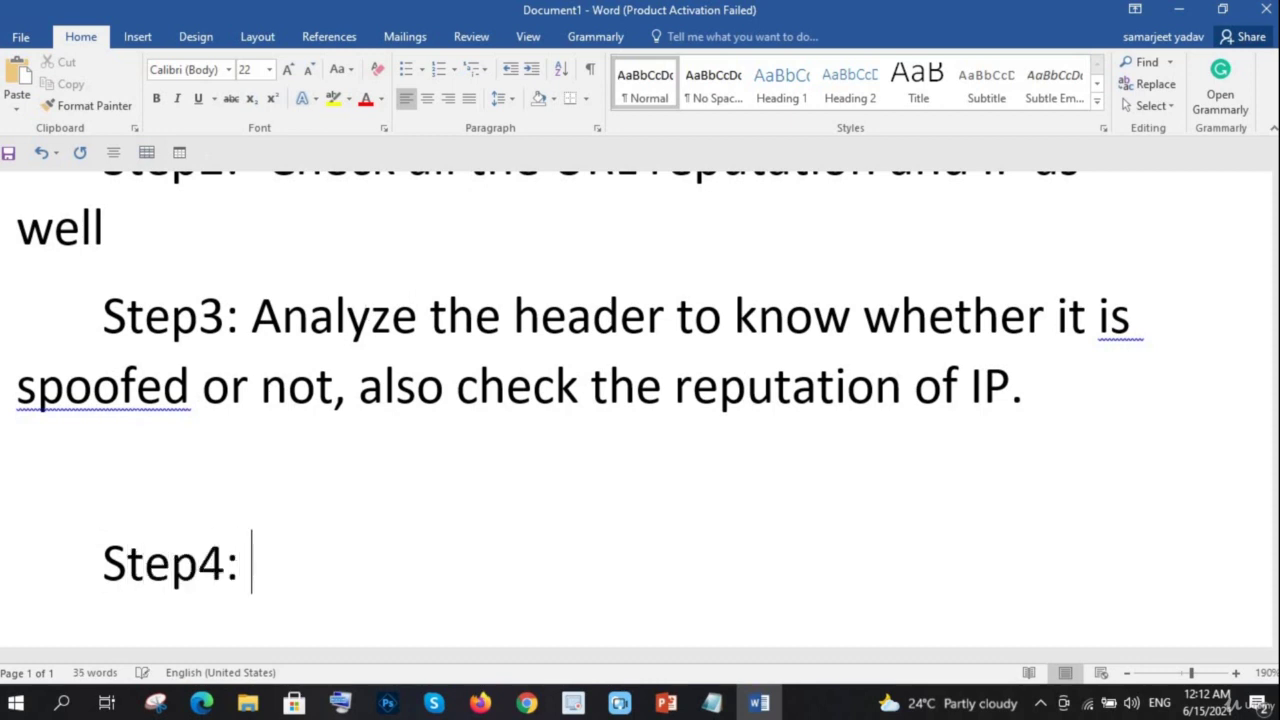
{"action": "type", "text": "You nee"}
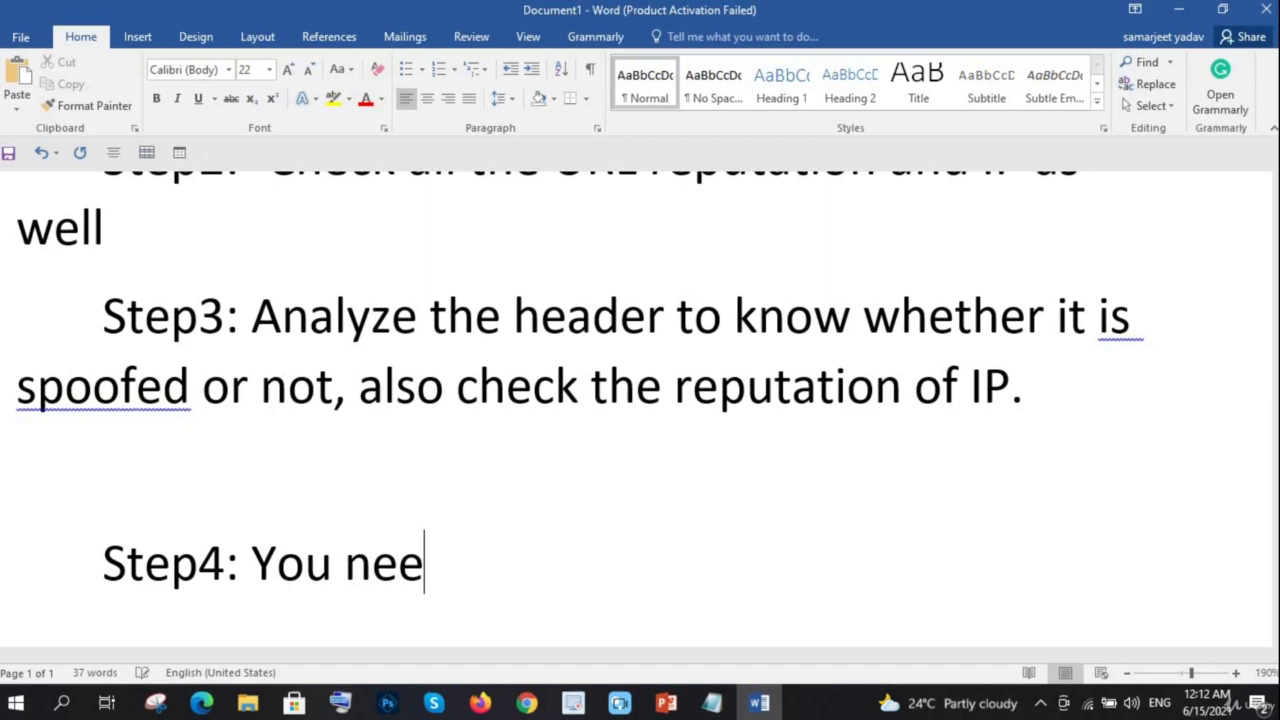
{"action": "type", "text": "d to check "}
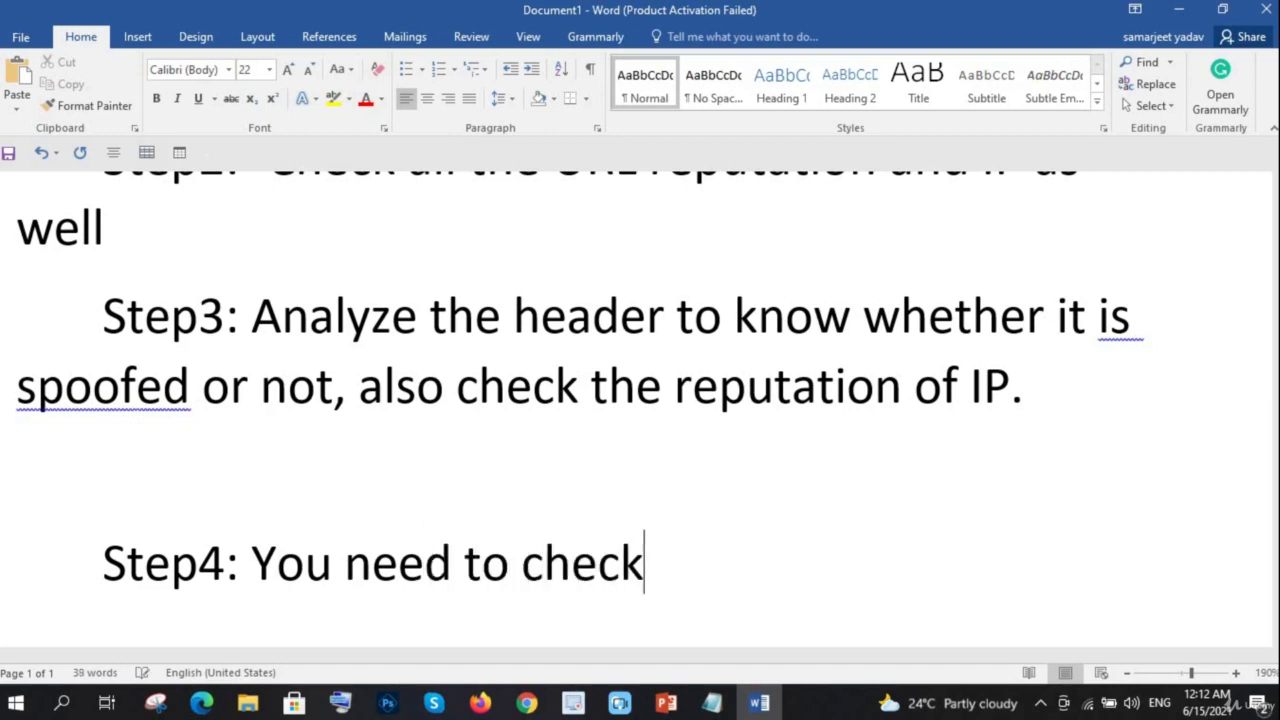
{"action": "type", "text": "th"}
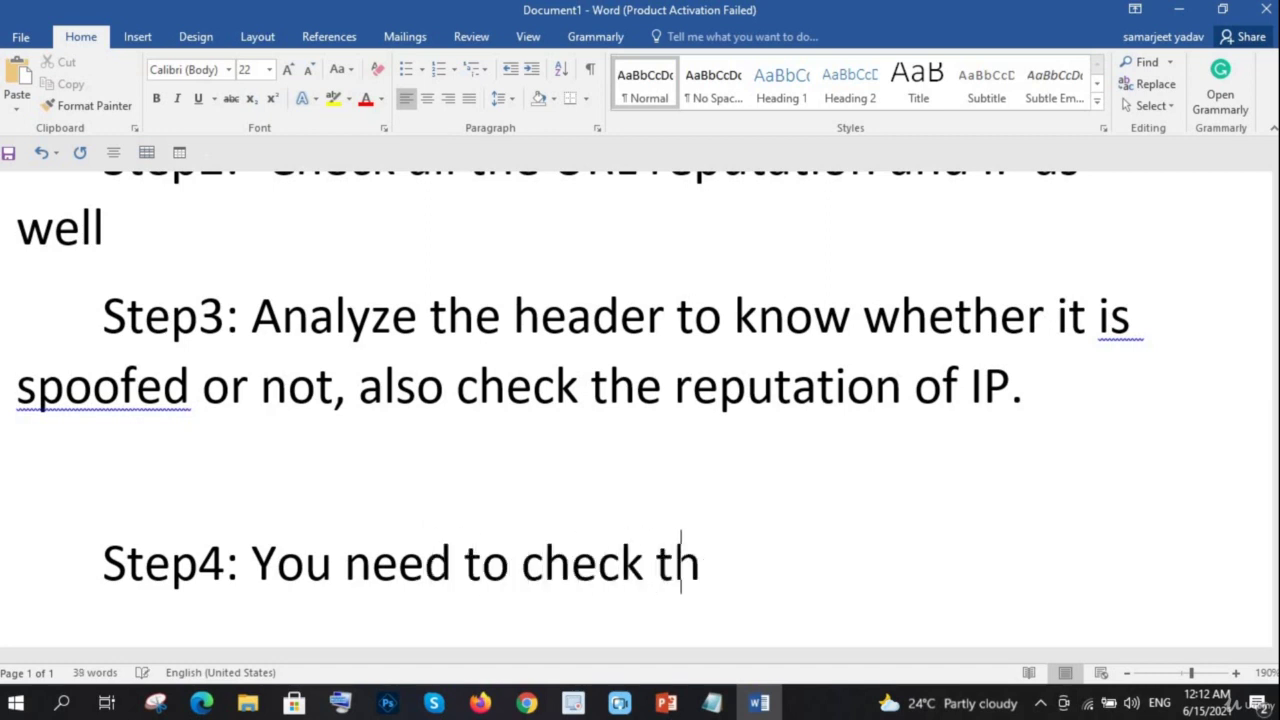
{"action": "type", "text": "e file"}
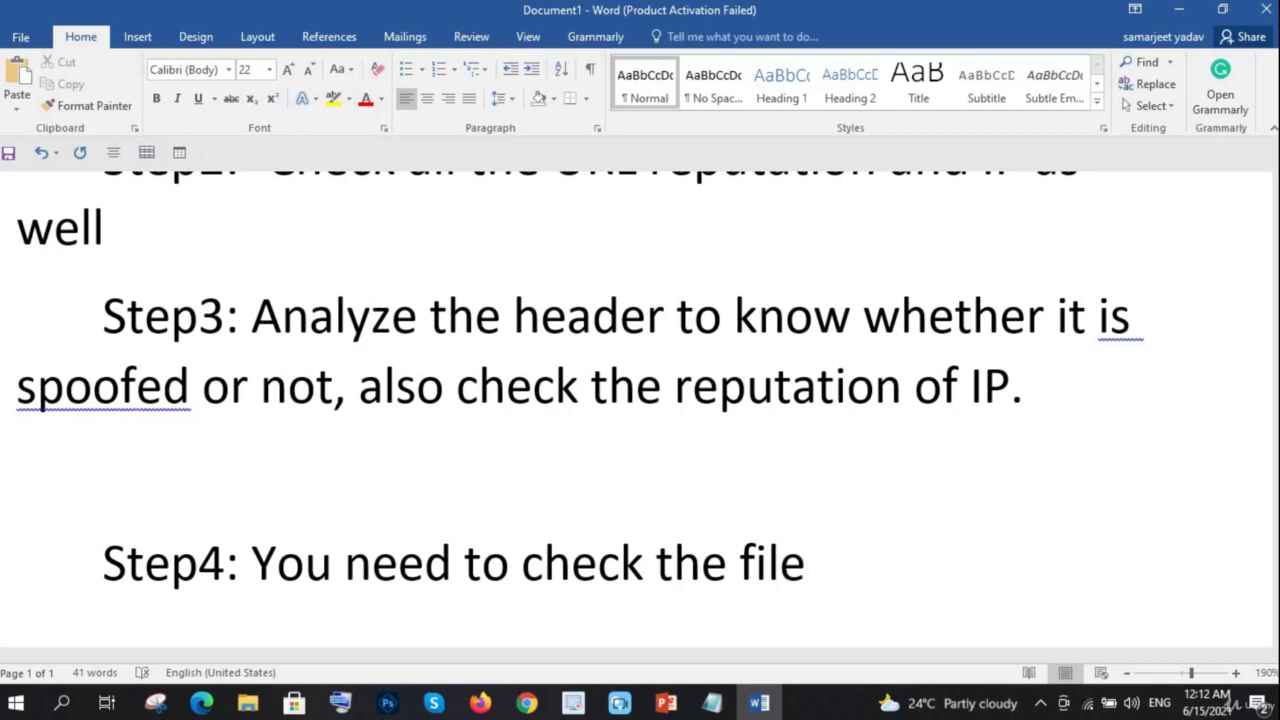
{"action": "type", "text": "/Attac"}
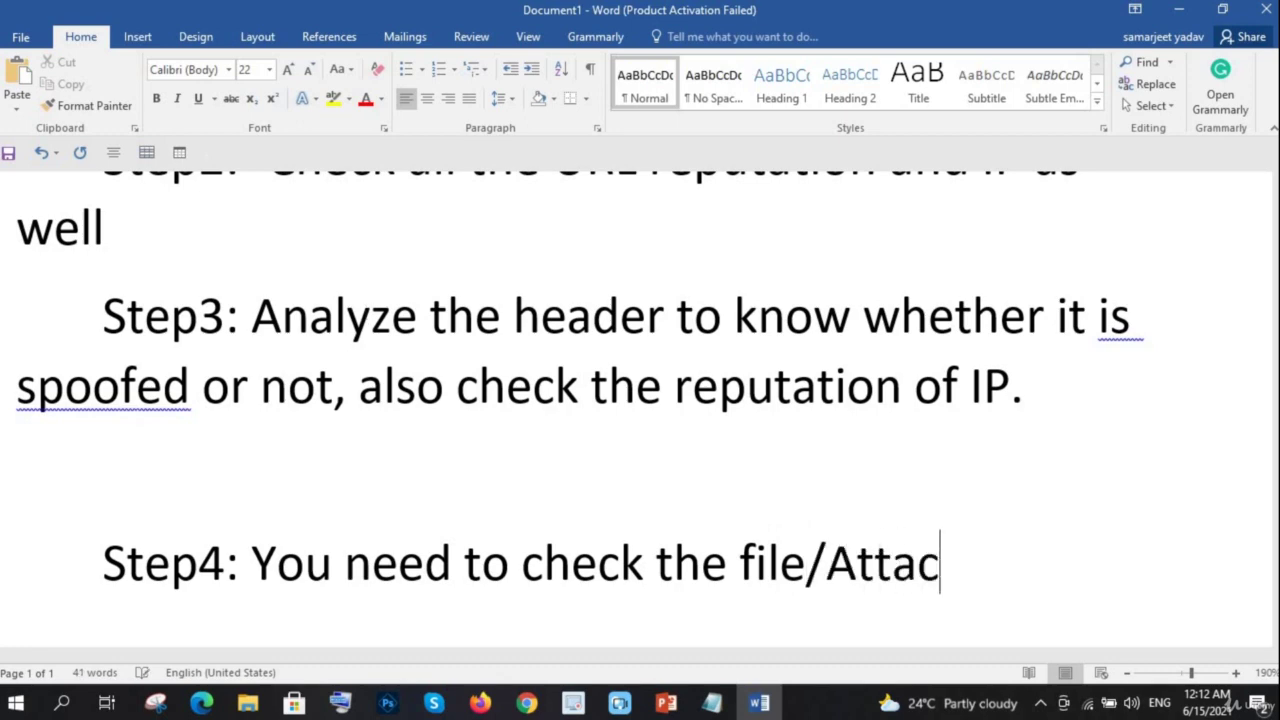
{"action": "type", "text": "hment "}
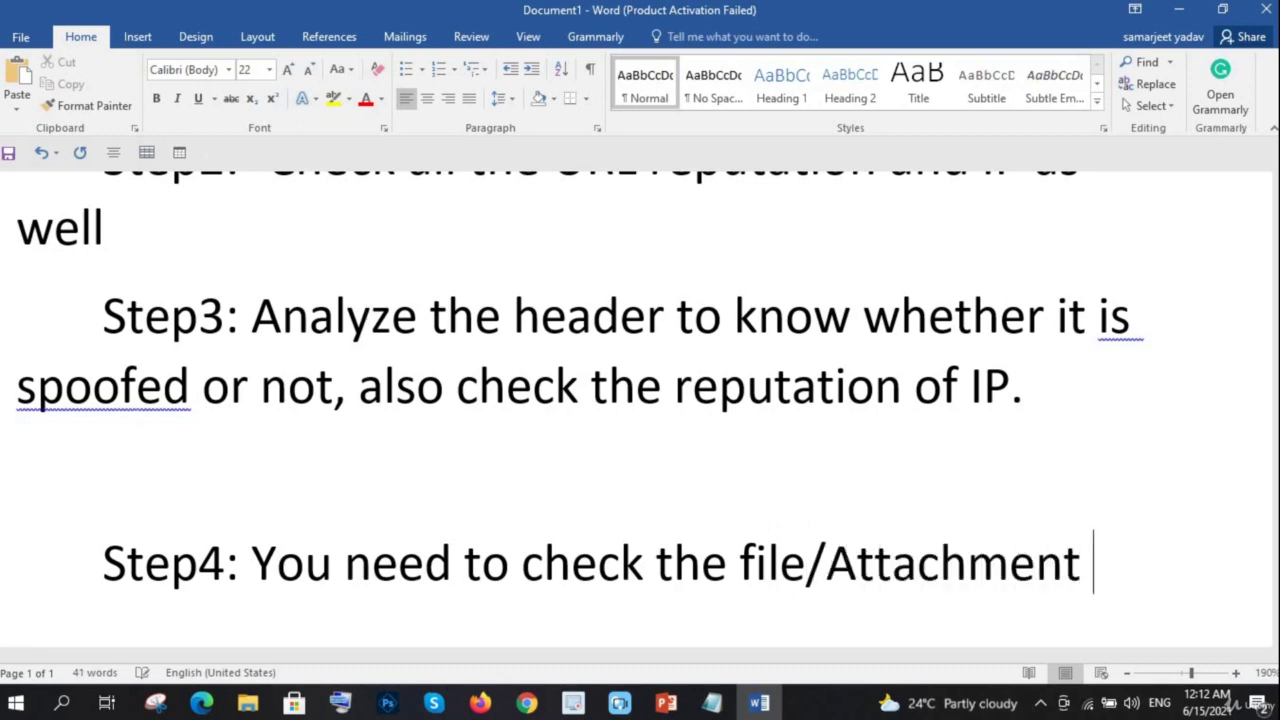
{"action": "type", "text": "in sando"}
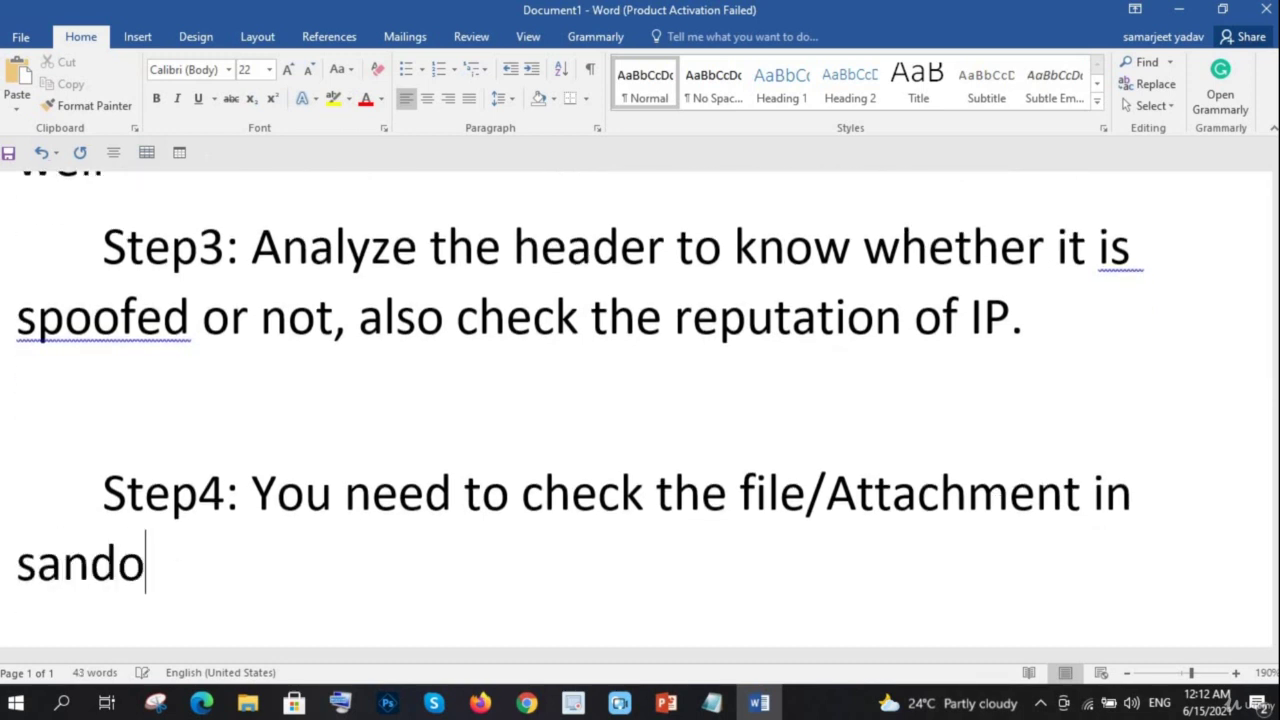
{"action": "key", "text": "BackSpace"}
{"action": "type", "text": "box"}
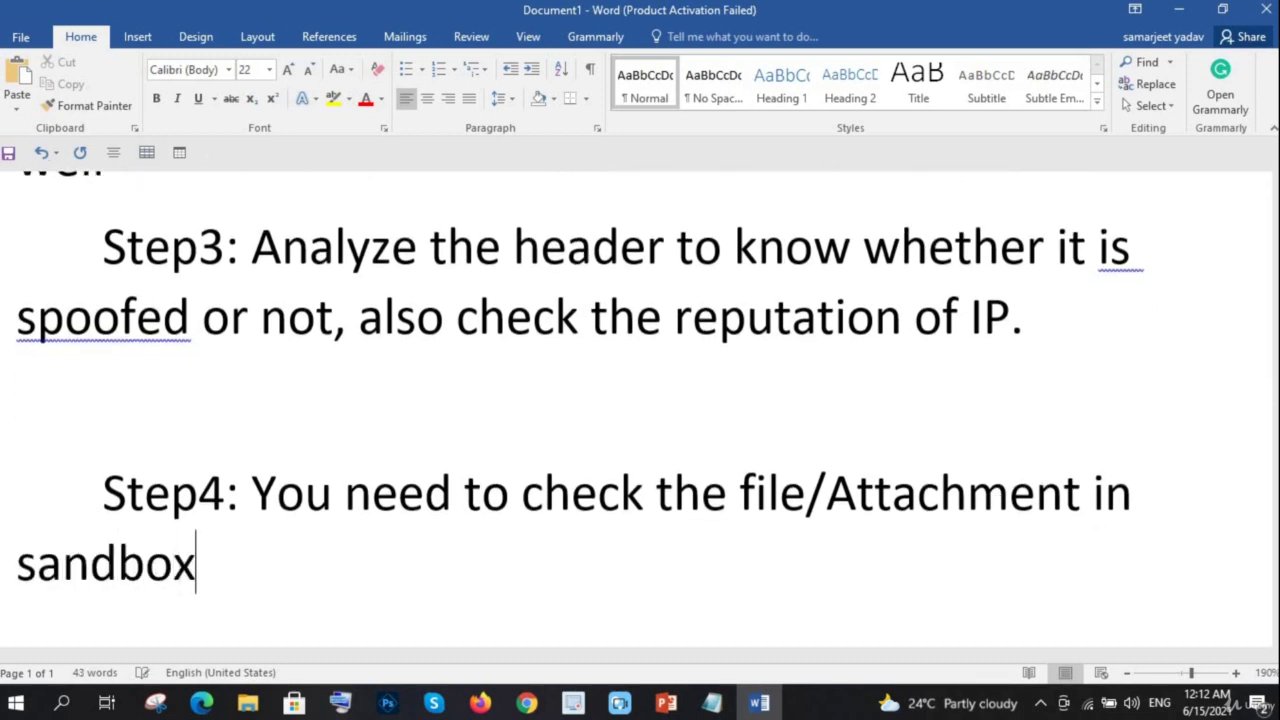
{"action": "left_click", "coordinate": [1084, 497]}
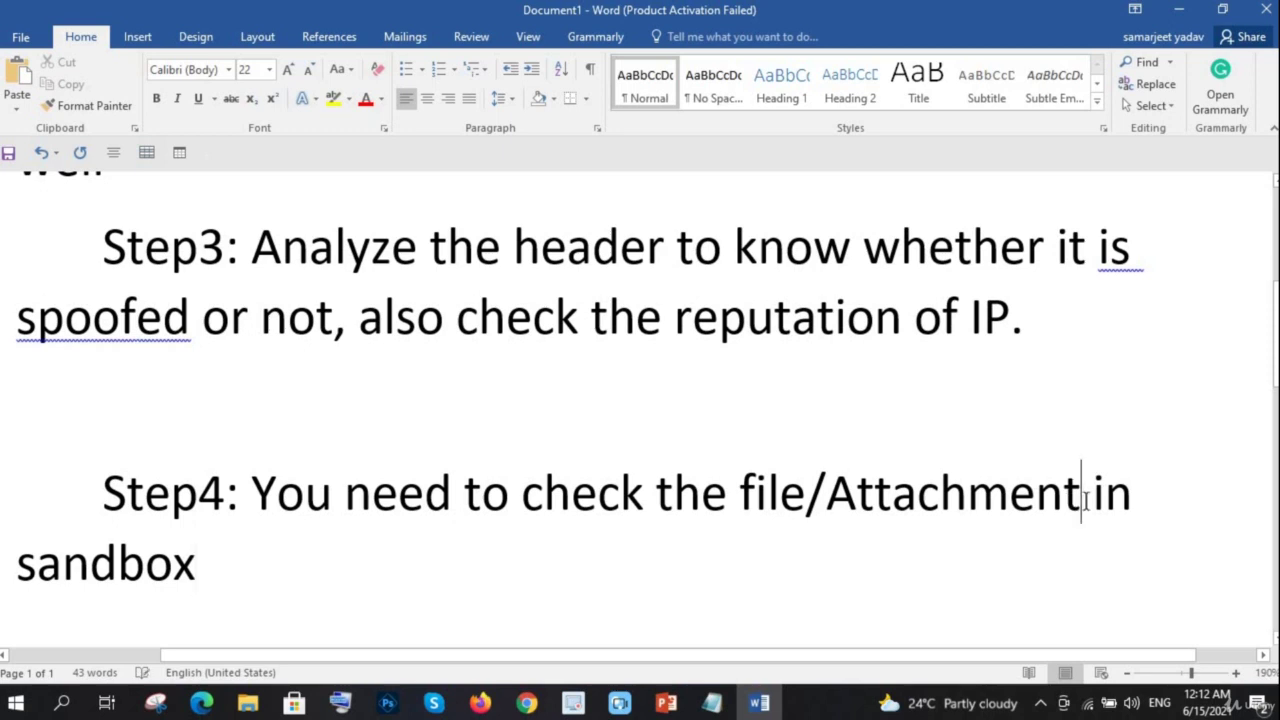
{"action": "type", "text": "/URl"}
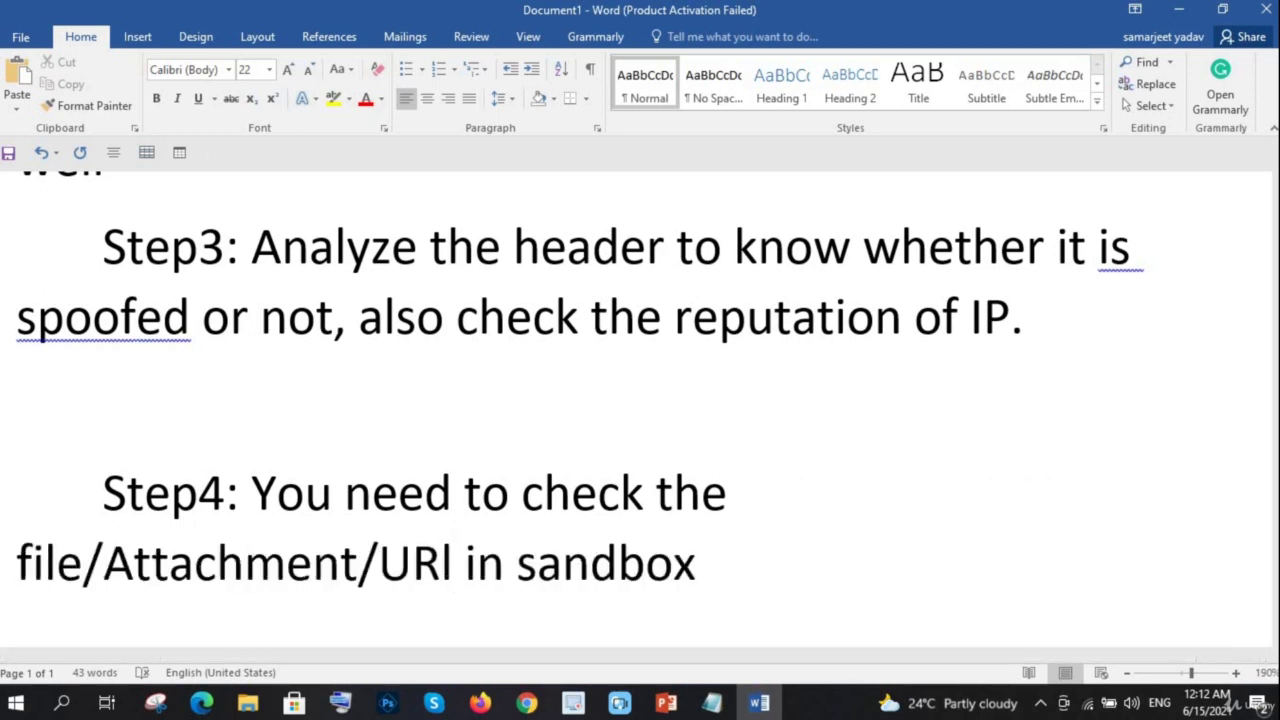
{"action": "key", "text": "BackSpace"}
{"action": "type", "text": "L"}
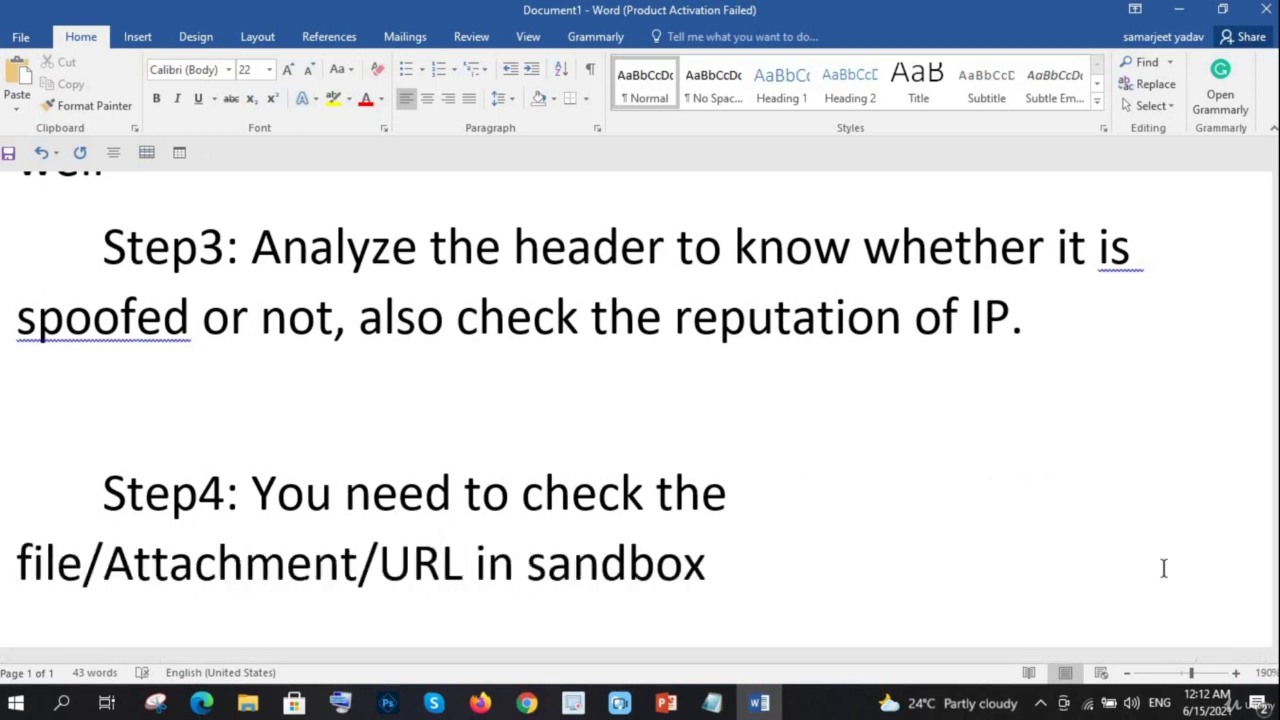
{"action": "left_click", "coordinate": [738, 570]}
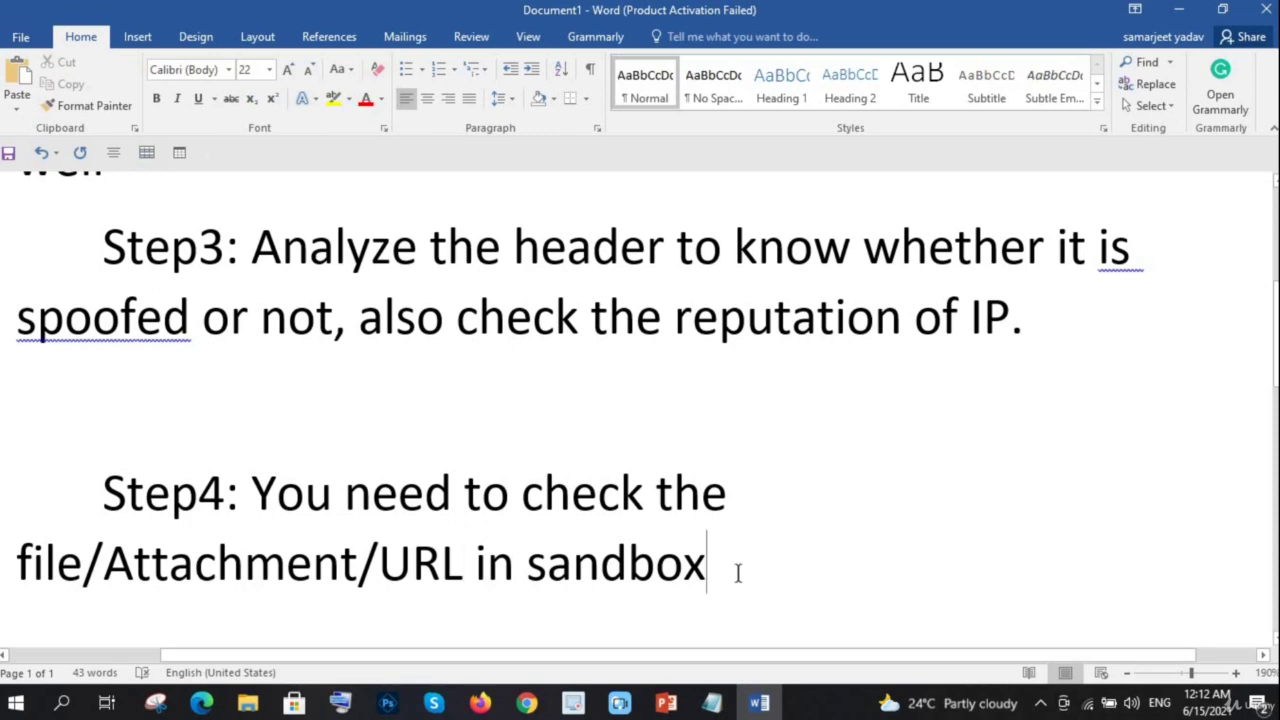
Set all the document text to 12-point font size
{"action": "key", "text": "ctrl+a"}
{"action": "scroll", "coordinate": [314, 200], "scroll_direction": "up", "scroll_amount": 5}
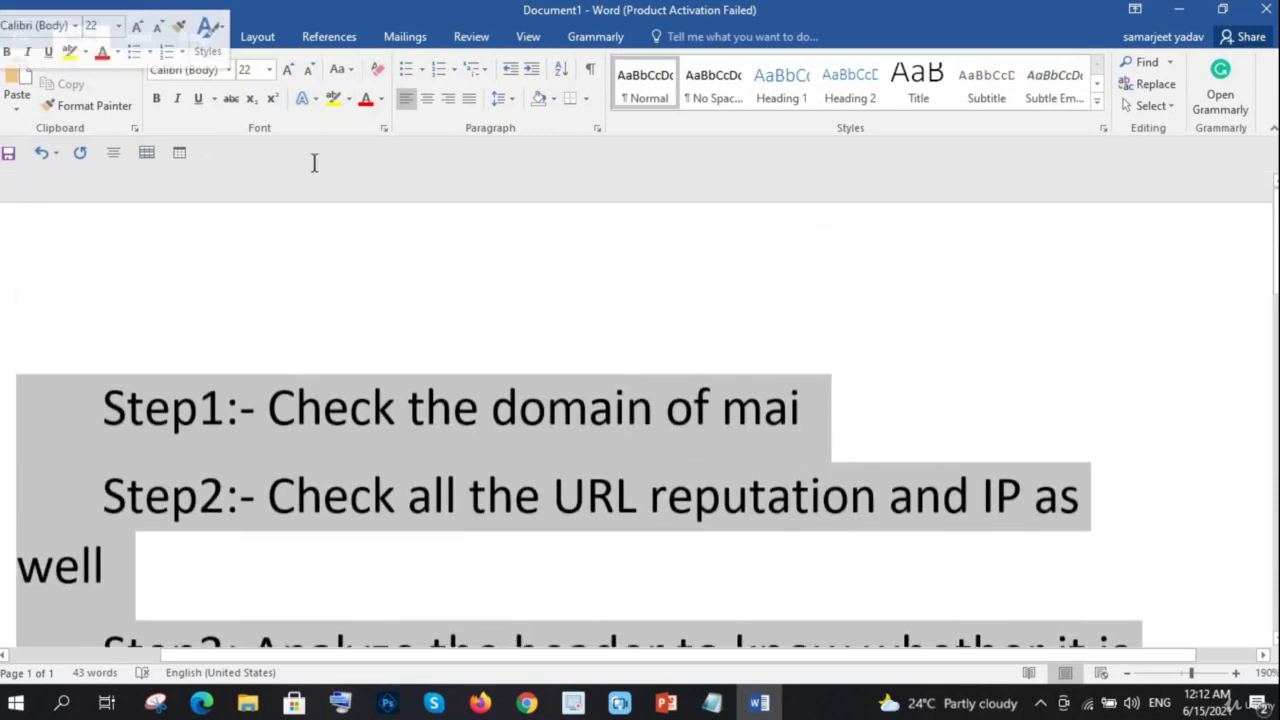
{"action": "left_click", "coordinate": [269, 69]}
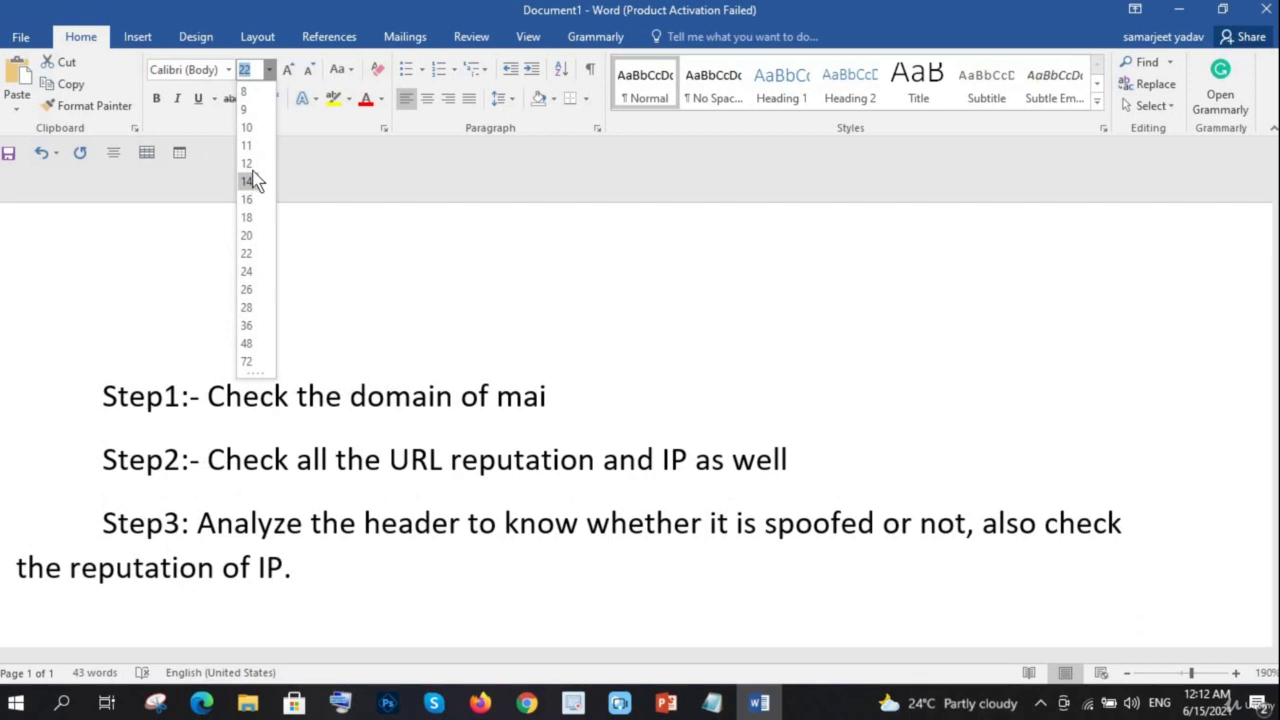
{"action": "left_click", "coordinate": [247, 163]}
Restore Step3's indent and delete the blank line above Step4
{"action": "left_click", "coordinate": [218, 535]}
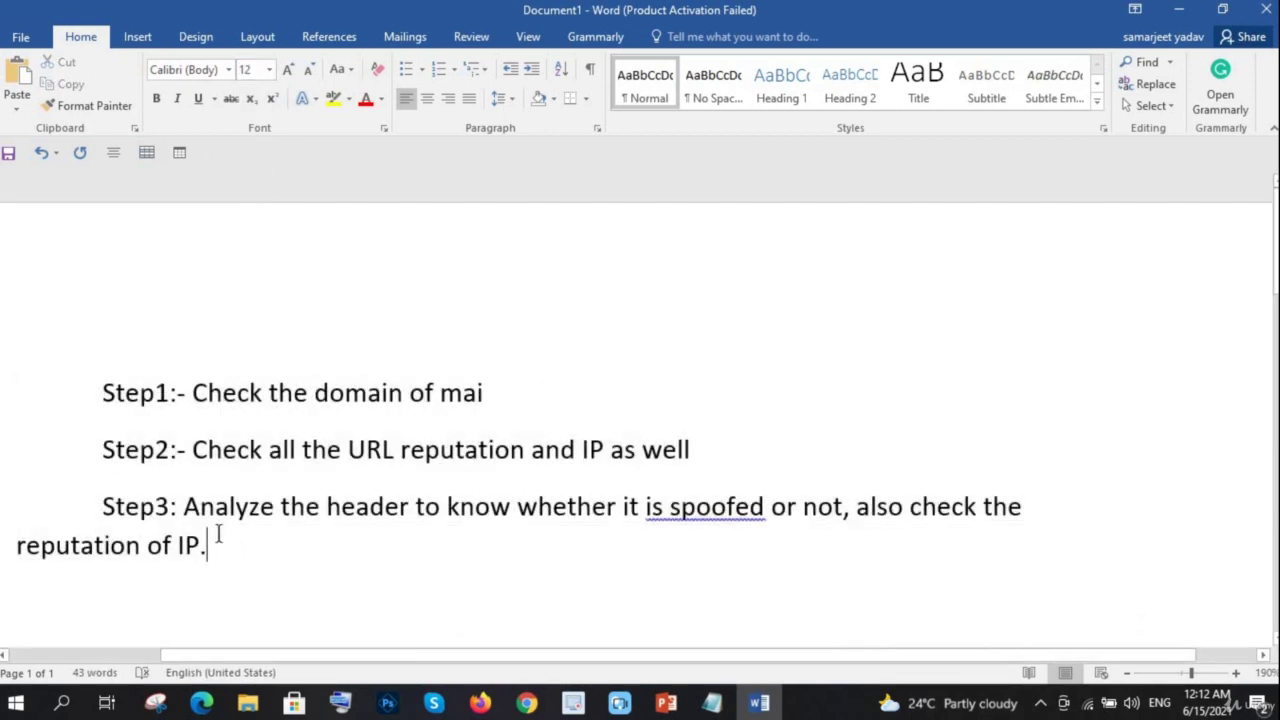
{"action": "left_click", "coordinate": [14, 543]}
{"action": "type", "text": "`"}
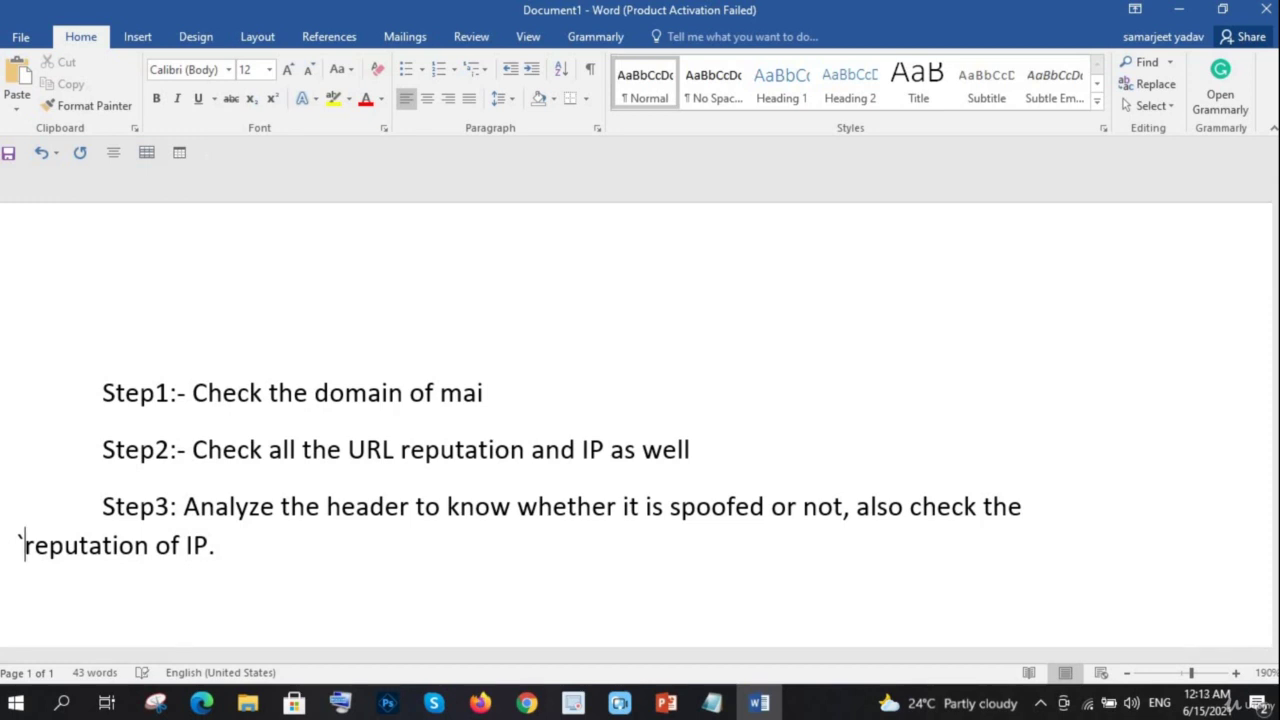
{"action": "key", "text": "ctrl+z"}
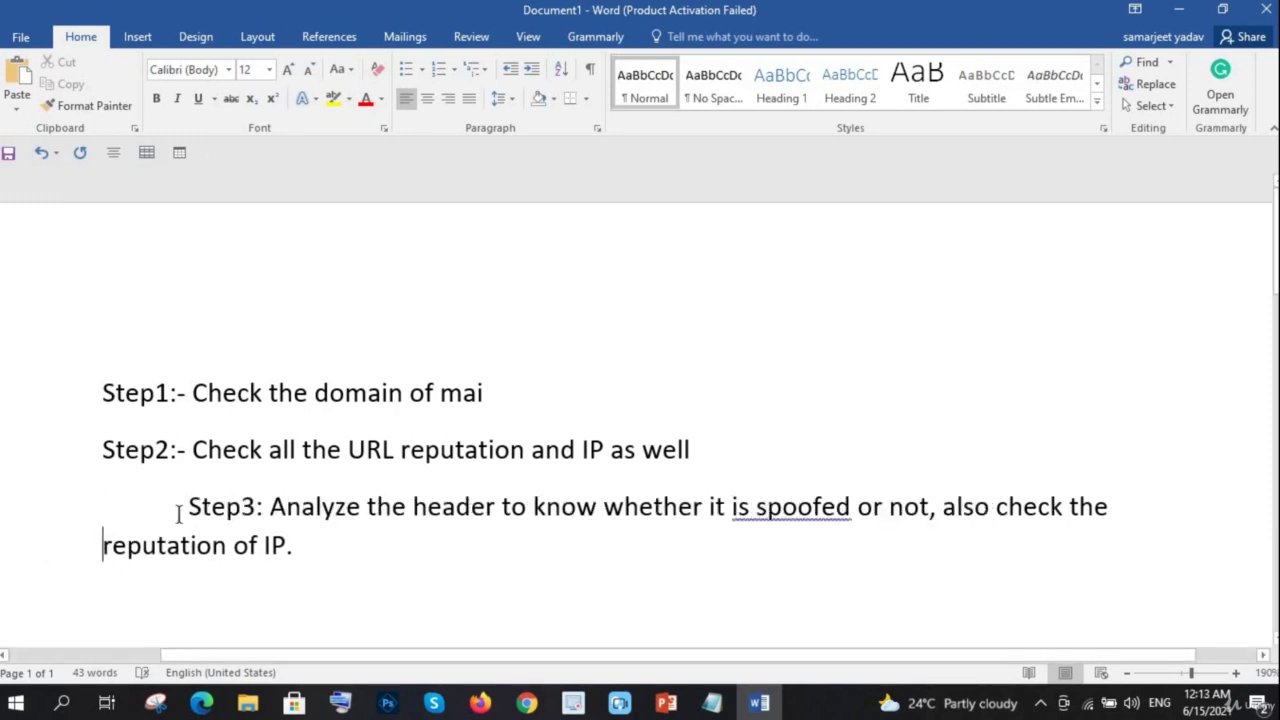
{"action": "key", "text": "ctrl+z"}
{"action": "key", "text": "ctrl+z"}
{"action": "key", "text": "ctrl+z"}
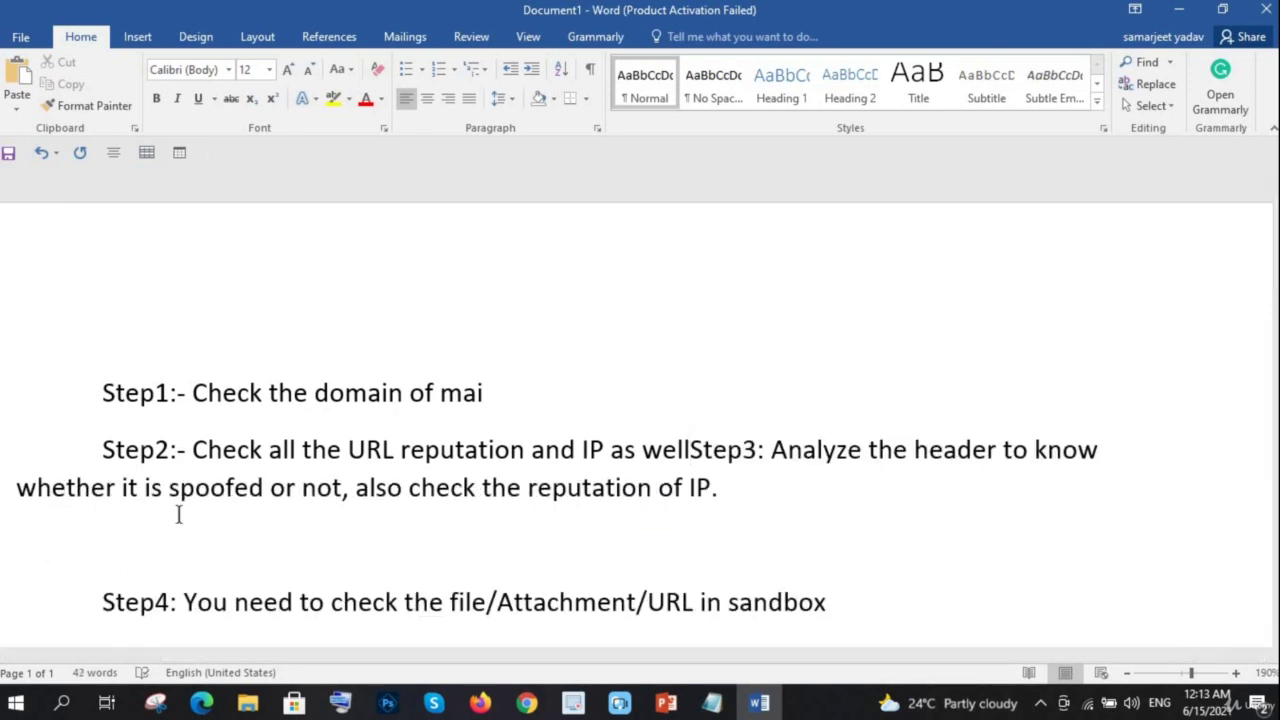
{"action": "key", "text": "ctrl+z"}
{"action": "key", "text": "ctrl+y"}
{"action": "scroll", "coordinate": [215, 515], "scroll_direction": "down", "scroll_amount": 4}
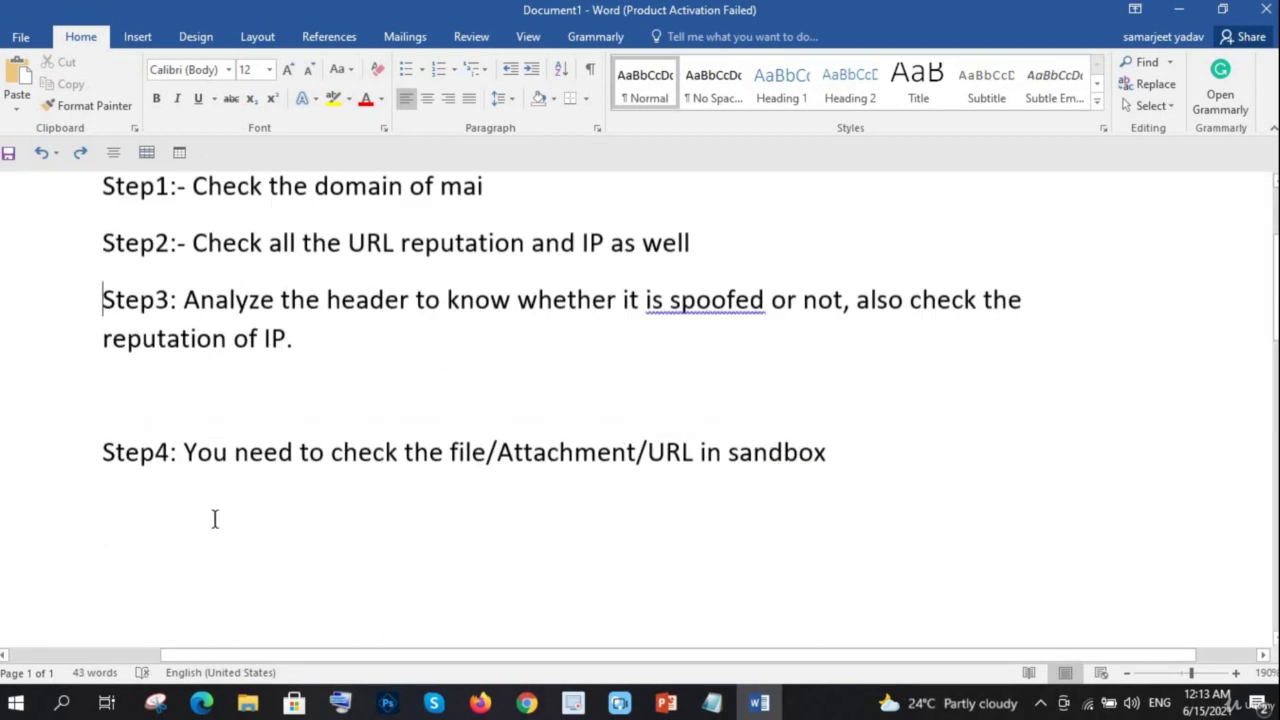
{"action": "scroll", "coordinate": [218, 460], "scroll_direction": "down", "scroll_amount": 1}
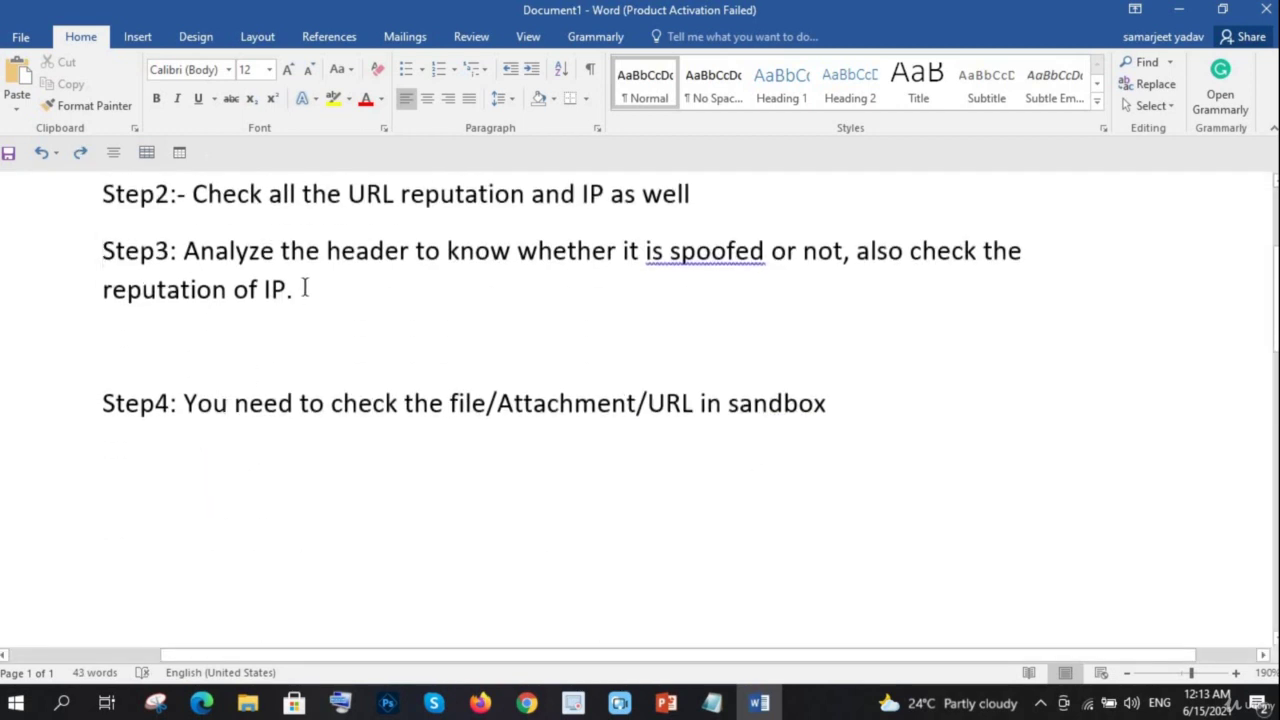
{"action": "key", "text": "Delete"}
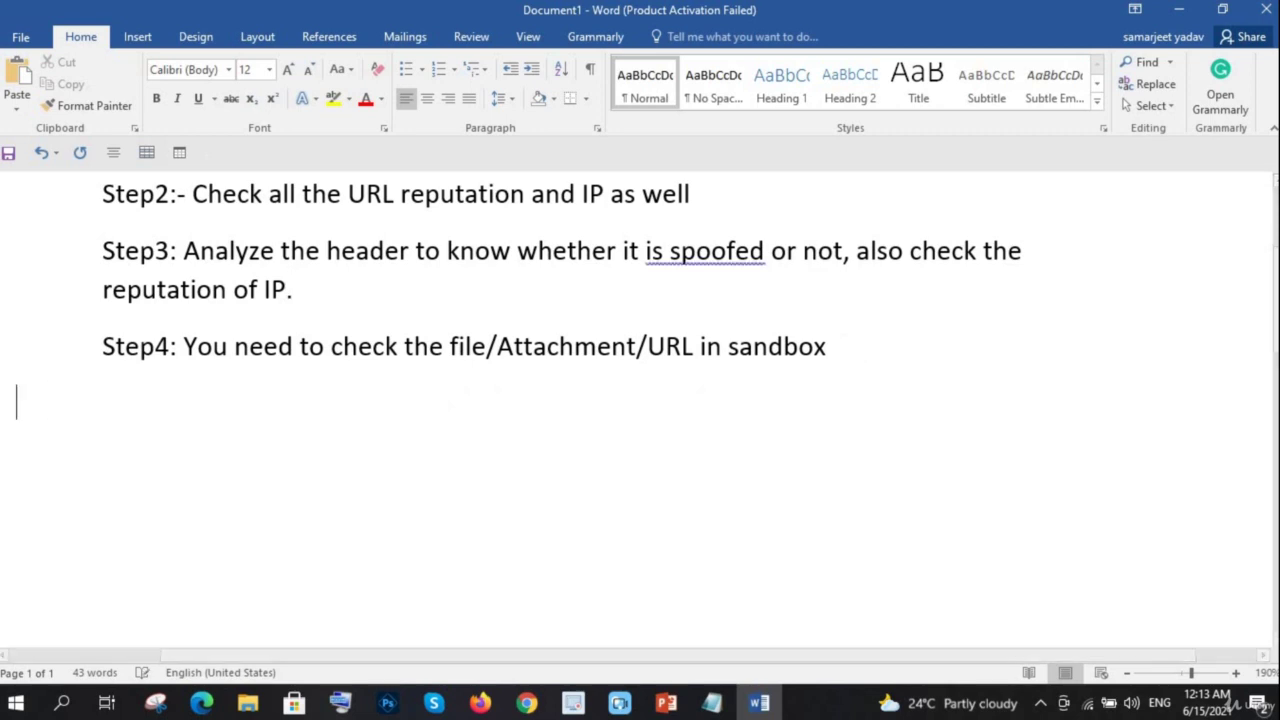
Type 'Step5: TO check whole mail in sandbox, ( Paid)' below Step4
{"action": "type", "text": "Ste"}
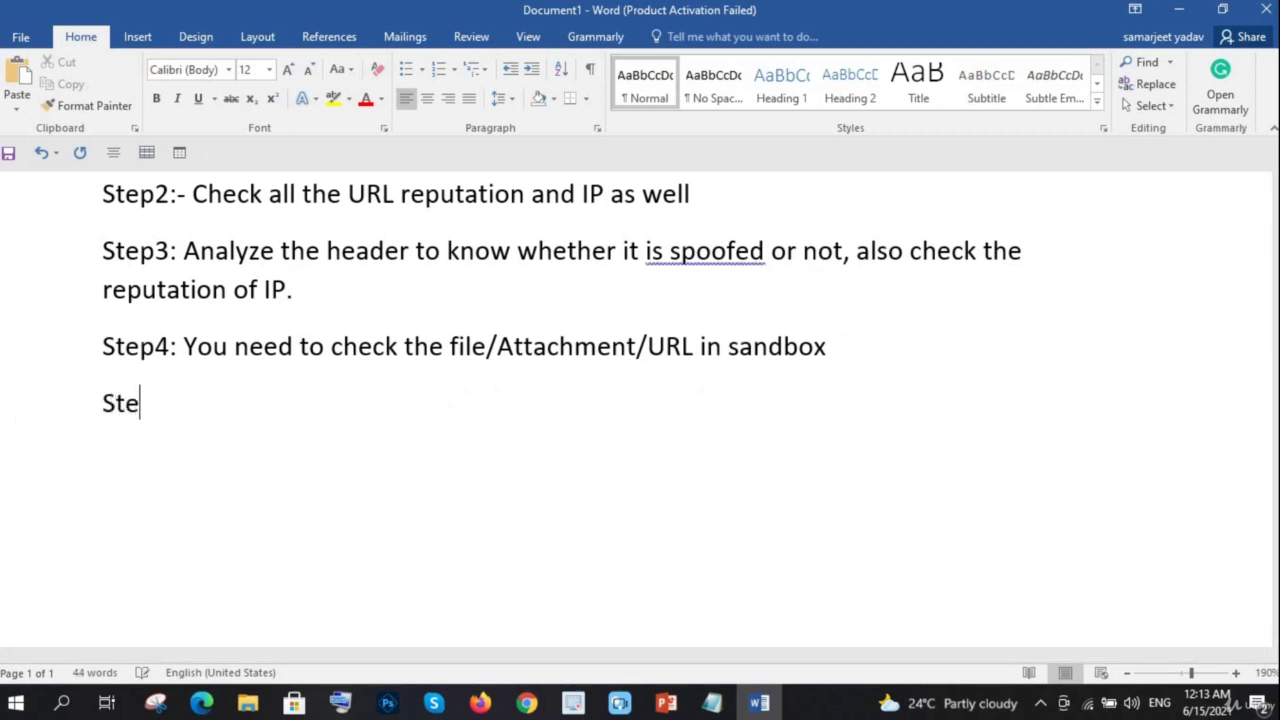
{"action": "type", "text": "p5: "}
{"action": "type", "text": "TO check "}
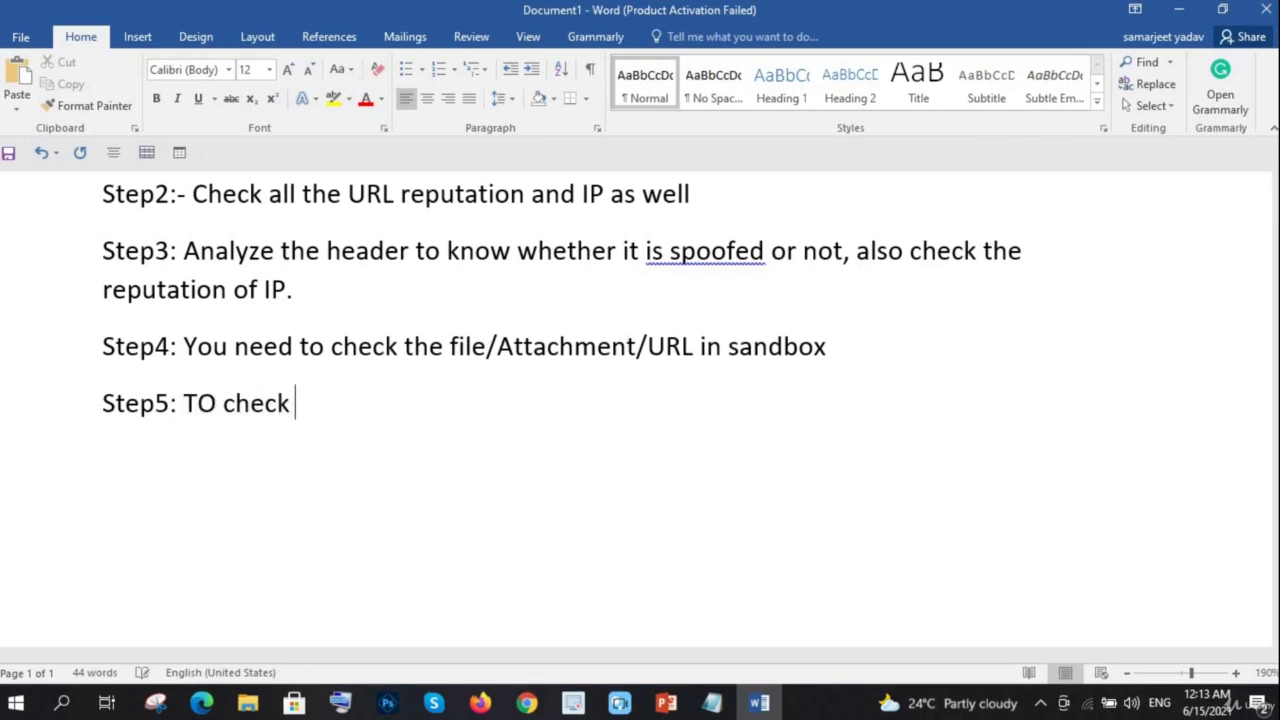
{"action": "type", "text": "who"}
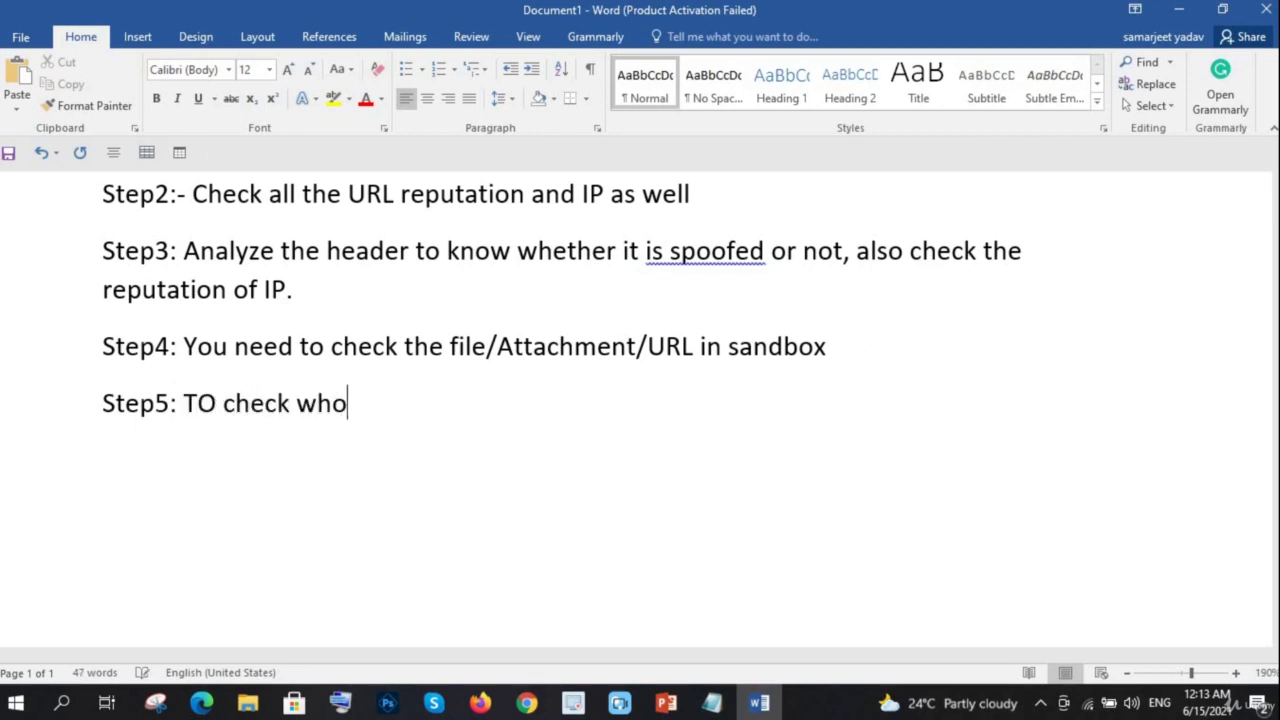
{"action": "type", "text": "le mao"}
{"action": "key", "text": "BackSpace"}
{"action": "type", "text": "il "}
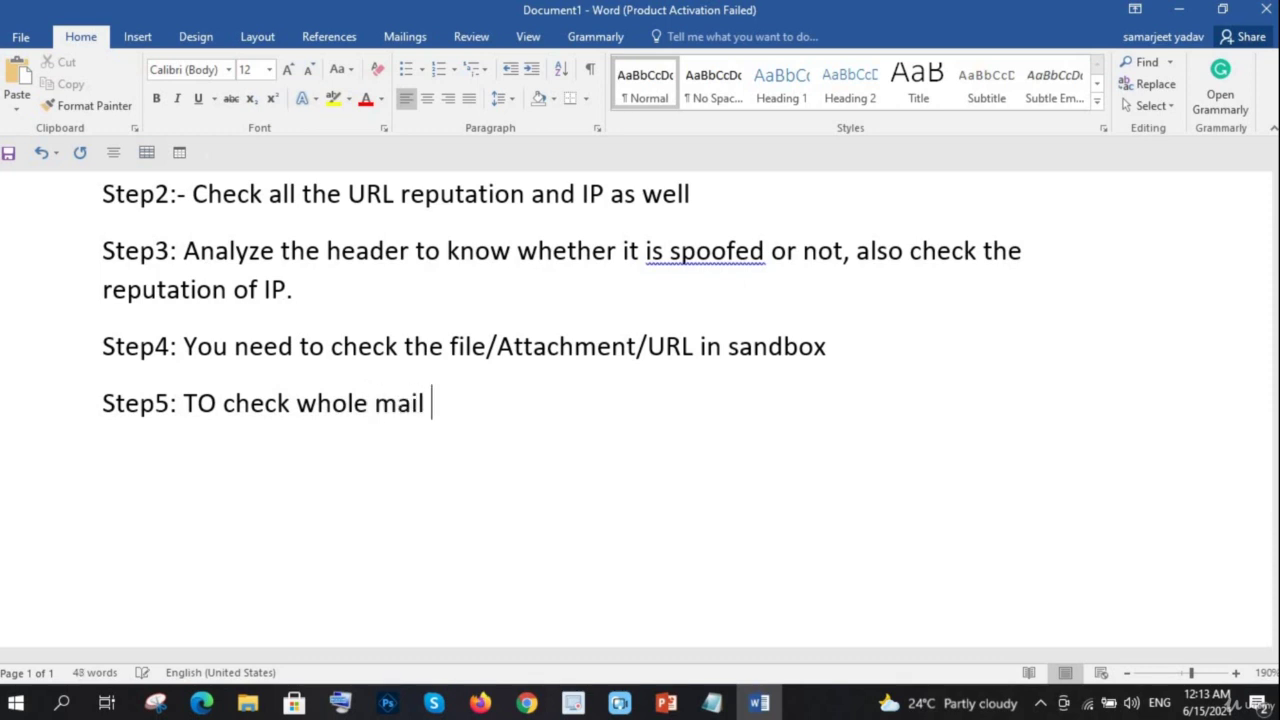
{"action": "type", "text": "iun sa"}
{"action": "key", "text": "BackSpace"}
{"action": "key", "text": "BackSpace"}
{"action": "key", "text": "BackSpace"}
{"action": "key", "text": "BackSpace"}
{"action": "key", "text": "BackSpace"}
{"action": "type", "text": "n sandbo"}
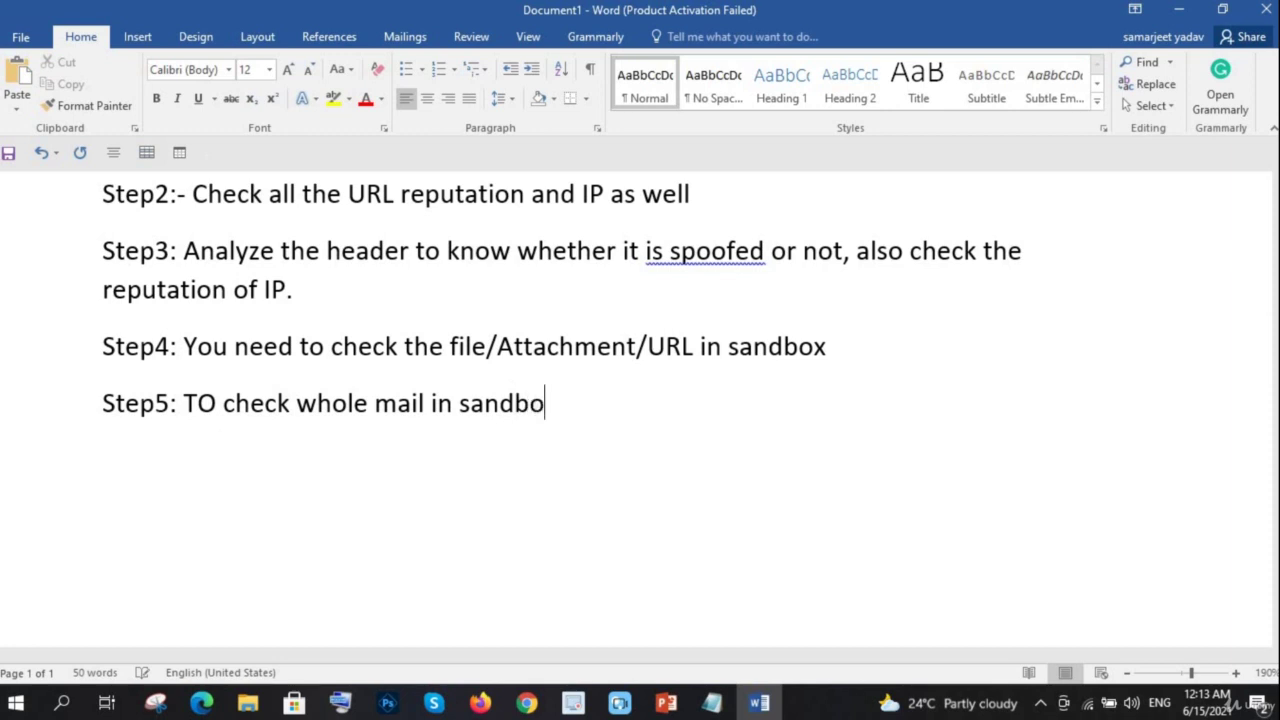
{"action": "type", "text": "x, "}
{"action": "type", "text": "( P"}
{"action": "type", "text": "aid)"}
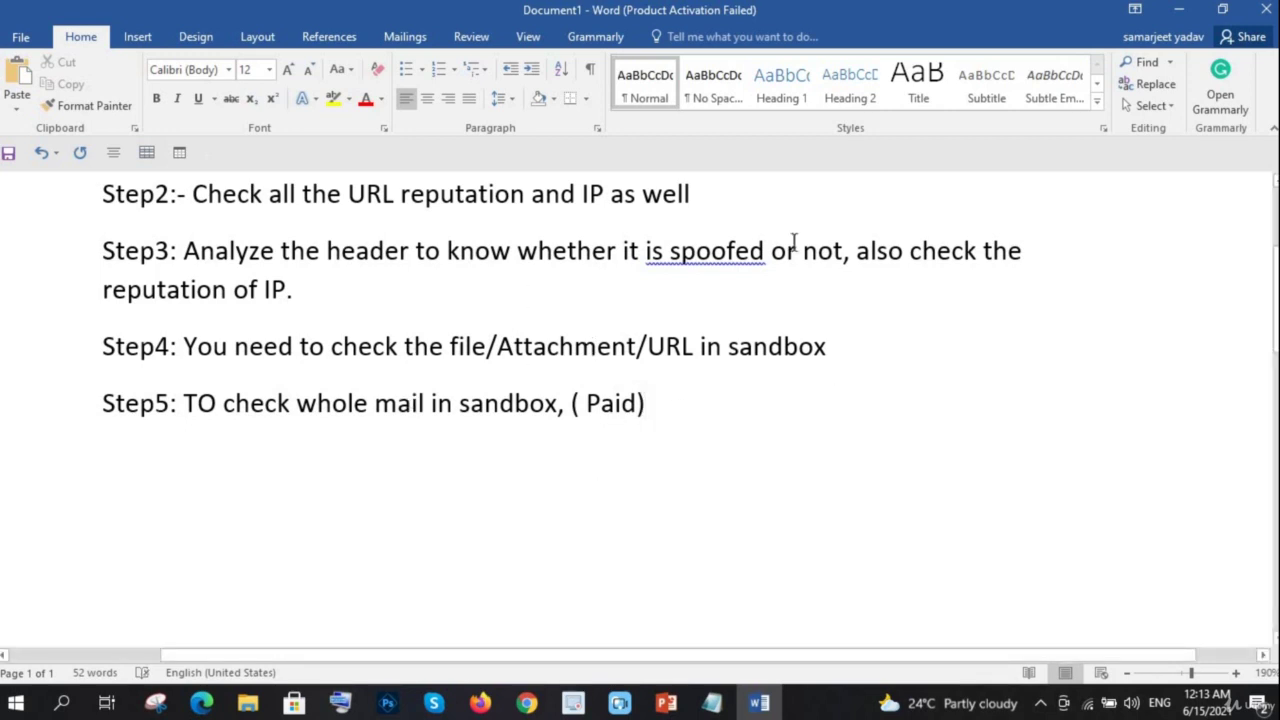
Ignore the passive-voice suggestion and accept the grammar fix changing '( Paid)' to '(Paid)'
{"action": "right_click", "coordinate": [714, 256]}
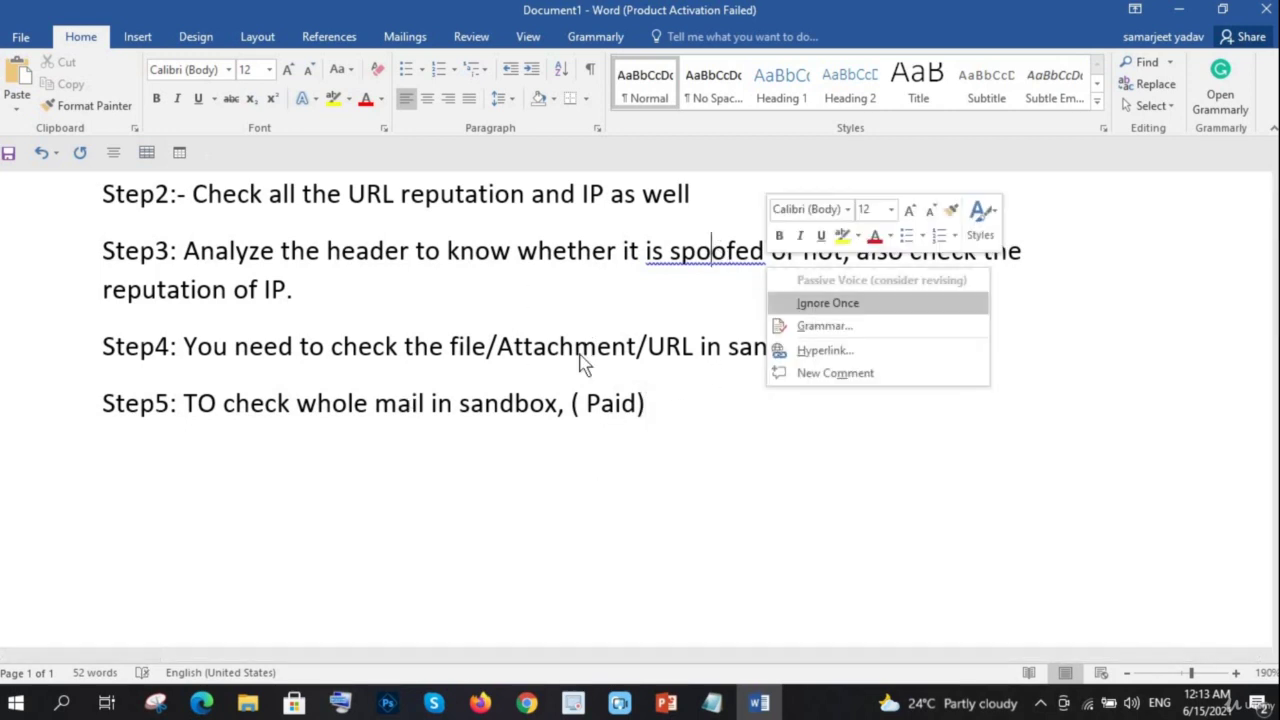
{"action": "left_click", "coordinate": [673, 321]}
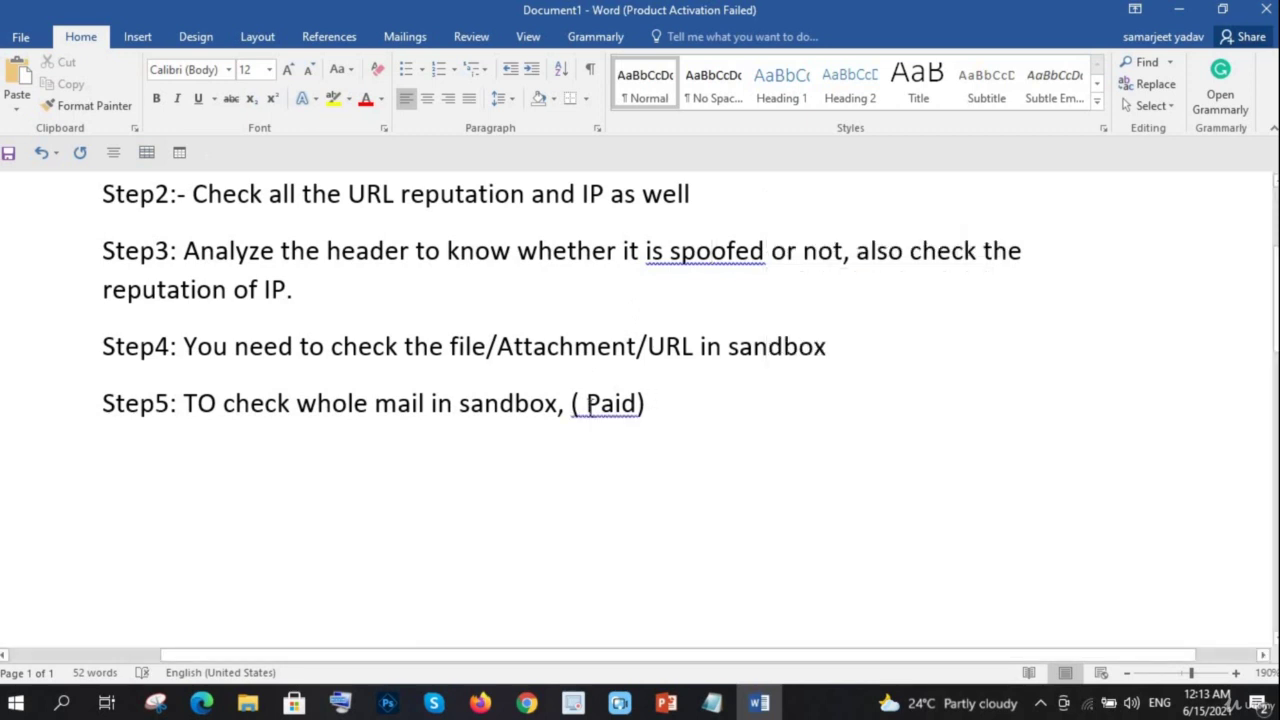
{"action": "right_click", "coordinate": [632, 410]}
{"action": "left_click", "coordinate": [668, 436]}
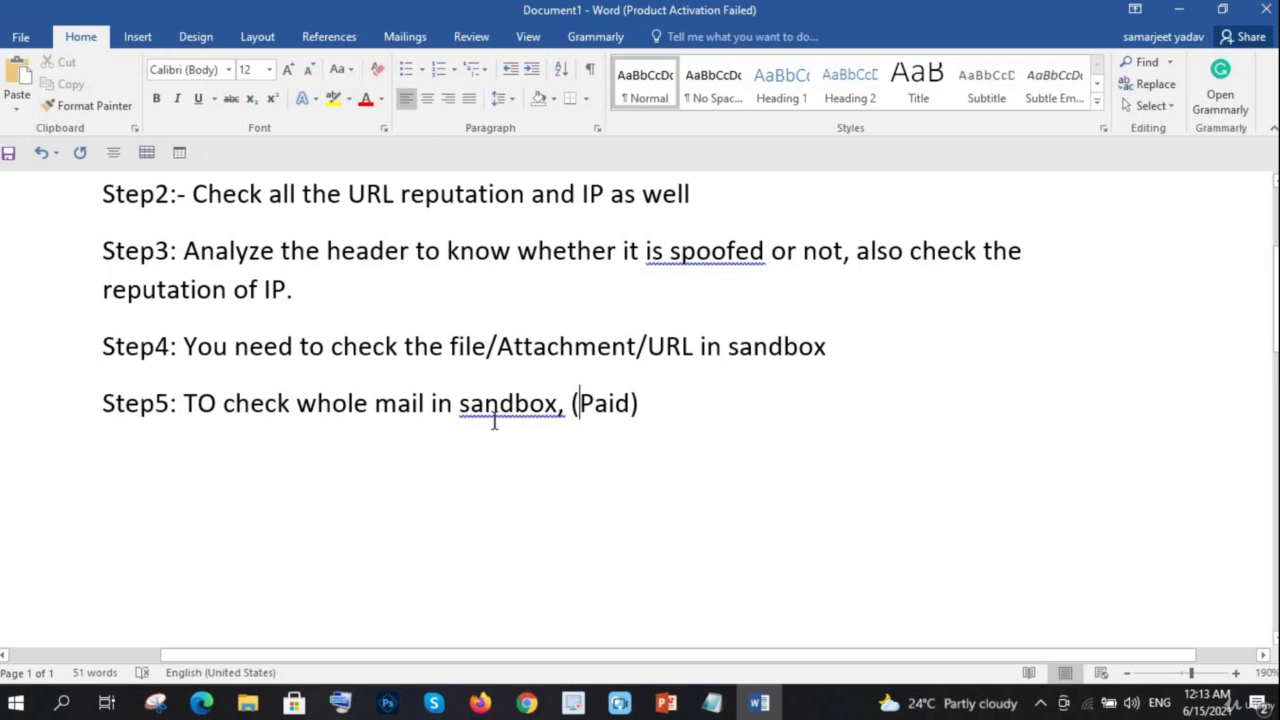
{"action": "scroll", "coordinate": [577, 386], "scroll_direction": "up", "scroll_amount": 3}
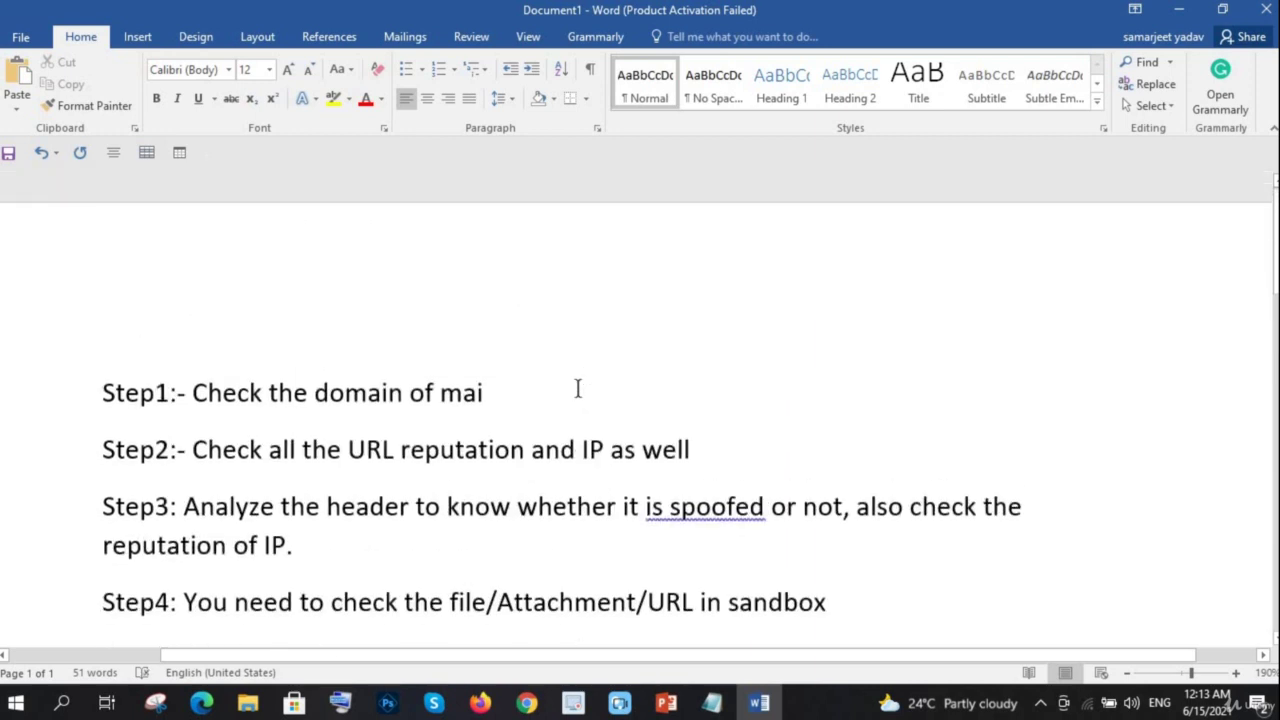
{"action": "scroll", "coordinate": [577, 388], "scroll_direction": "down", "scroll_amount": 3}
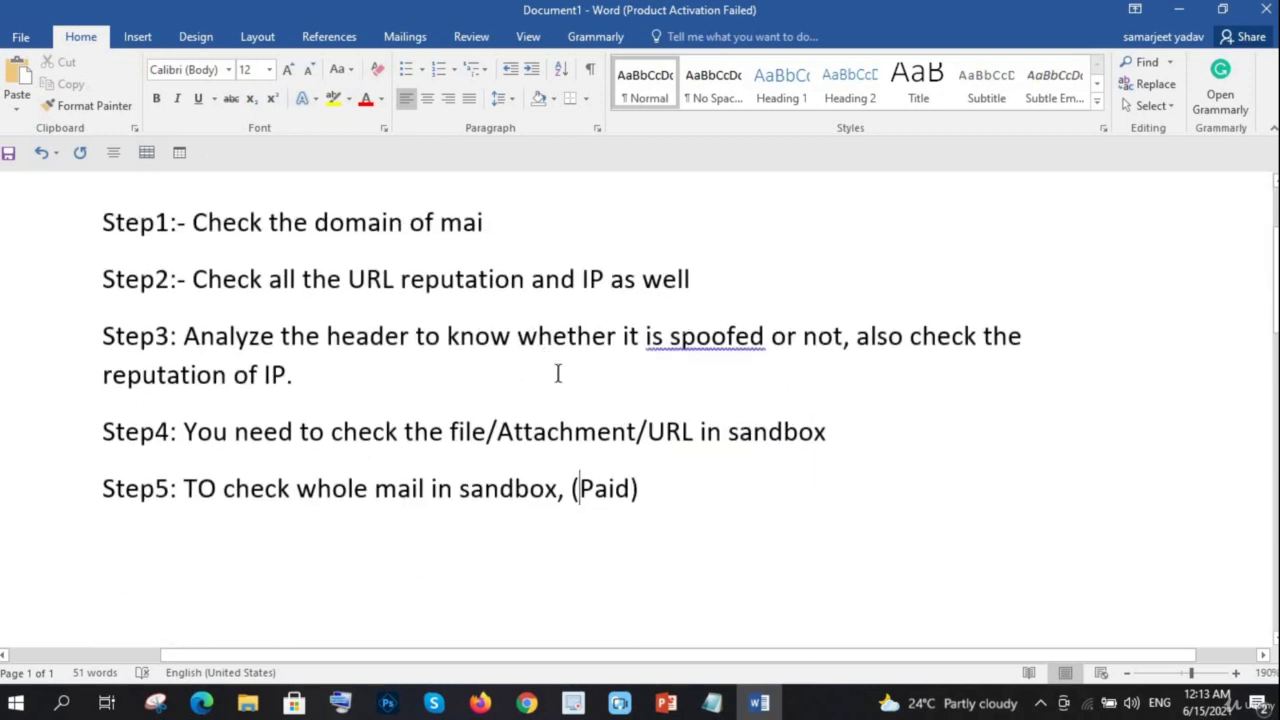